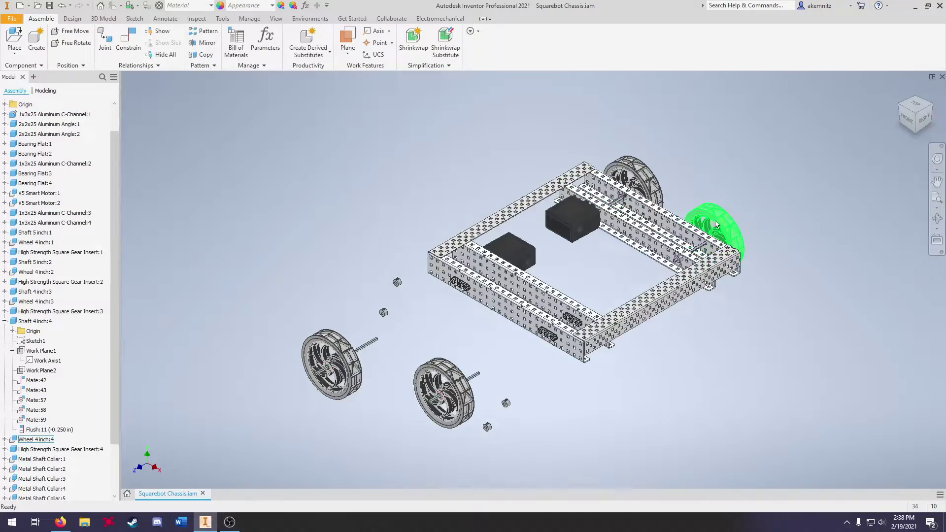
Examine the chassis's mounted wheels, motors and C-channels and the two wheel sets still loose beside the frame.
scroll(714, 223, up, 5)
click(640, 168)
scroll(641, 168, down, 6)
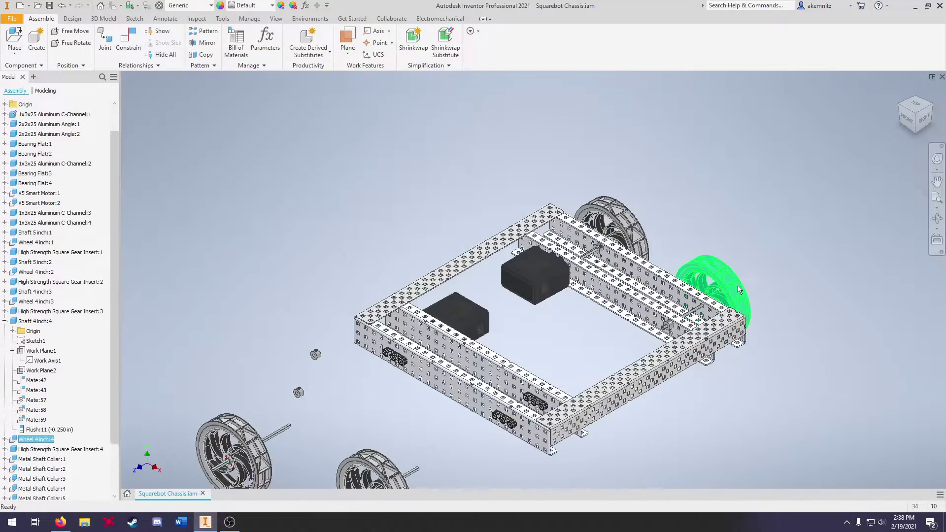
scroll(553, 207, up, 6)
drag(553, 207, 609, 161)
scroll(608, 162, down, 5)
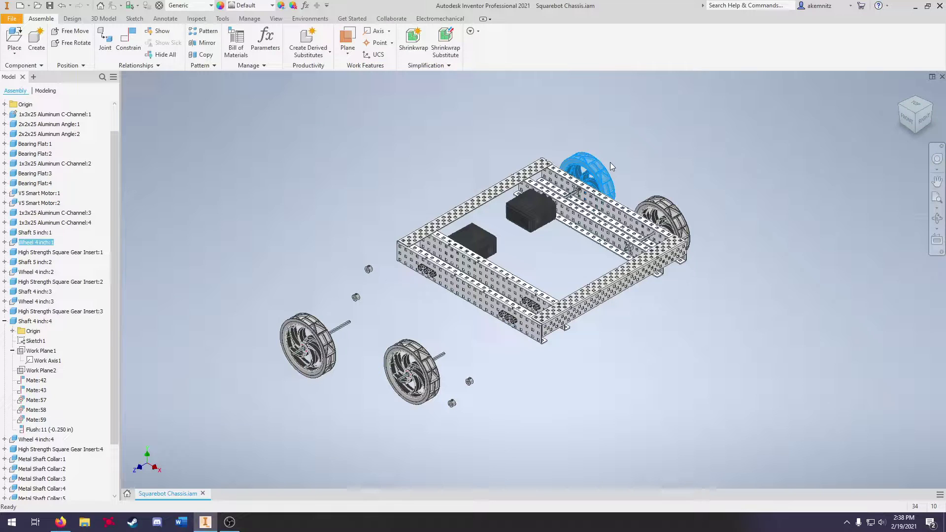
scroll(469, 314, up, 3)
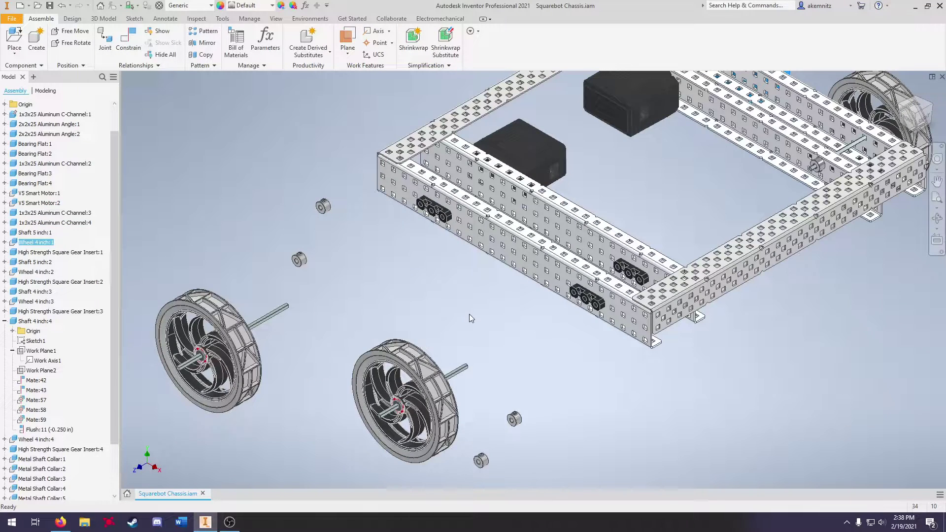
scroll(469, 314, down, 3)
click(481, 264)
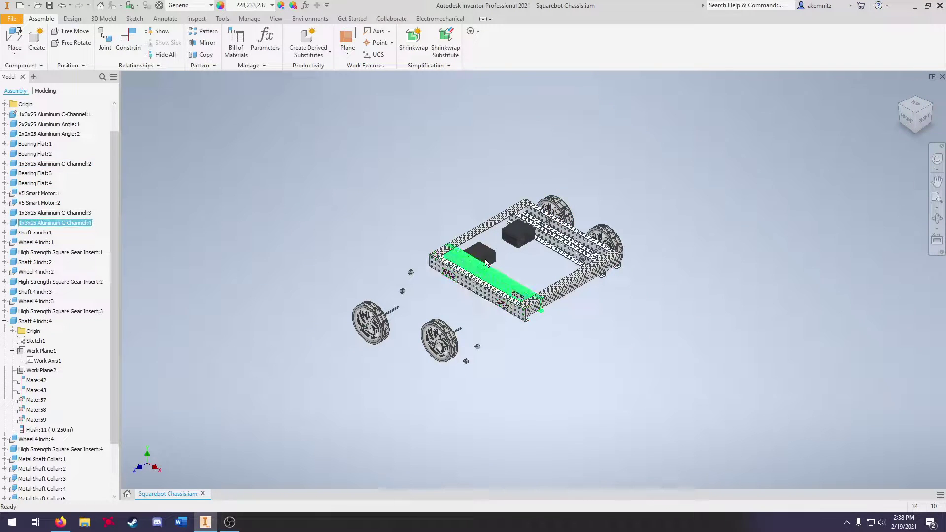
scroll(471, 262, up, 3)
scroll(471, 262, down, 3)
click(518, 238)
click(596, 193)
click(578, 264)
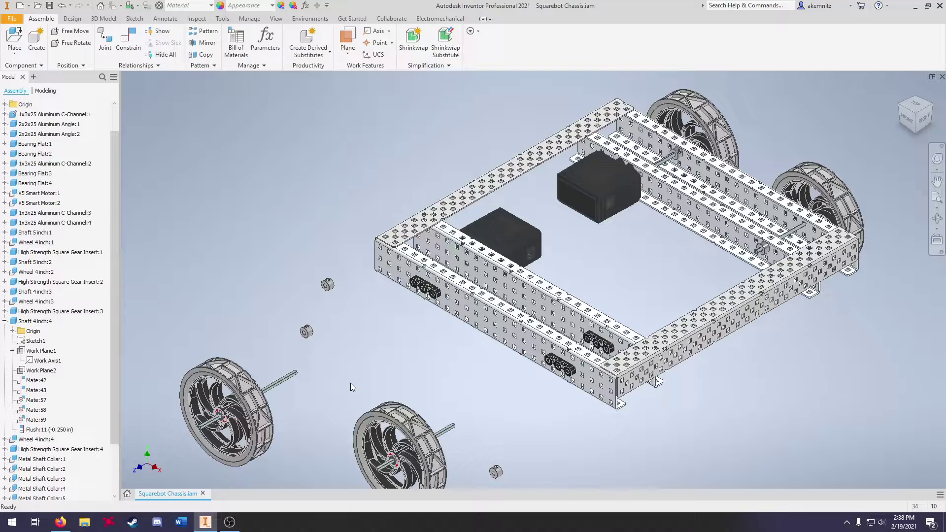
scroll(343, 347, down, 1)
Slide the shafts of the two loose wheels inward toward the chassis and place one loose shaft collar beside its partner near the 5-inch shaft.
scroll(343, 346, up, 3)
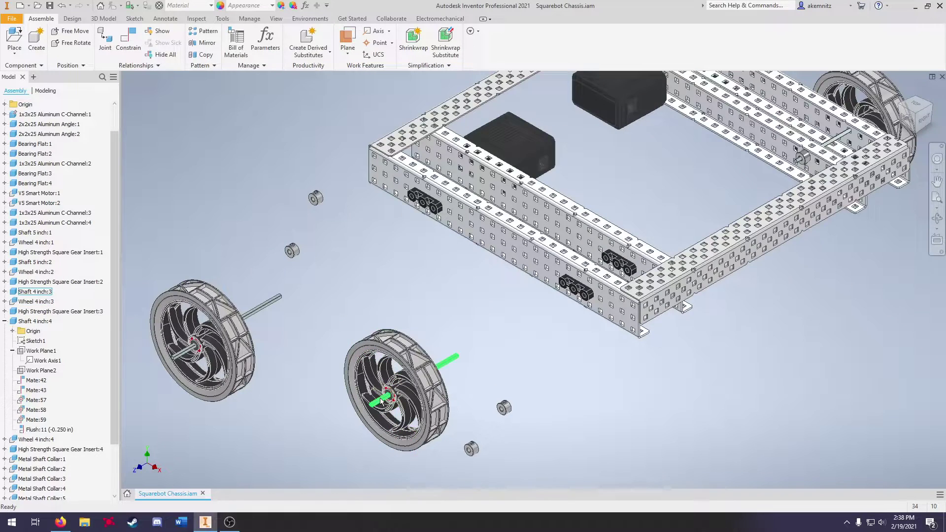
click(404, 395)
drag(257, 312, 289, 298)
scroll(355, 296, down, 3)
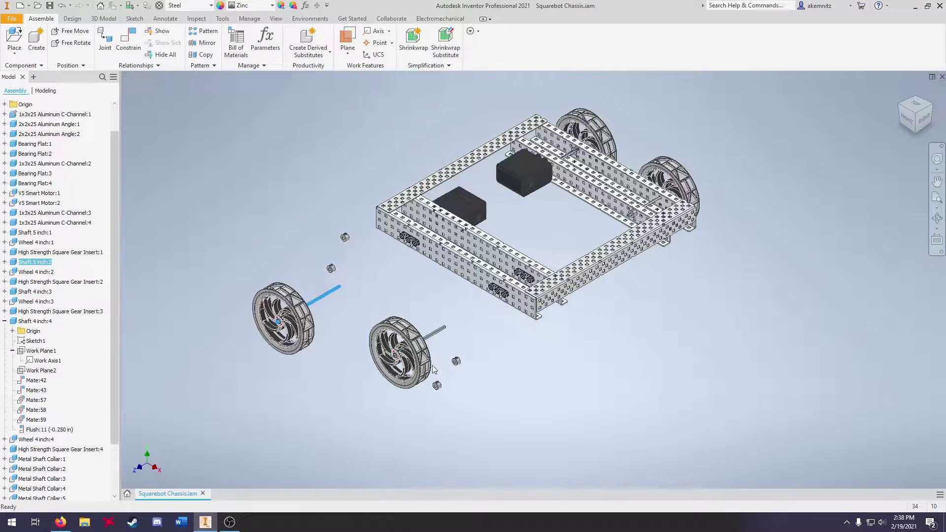
scroll(319, 263, up, 3)
click(309, 261)
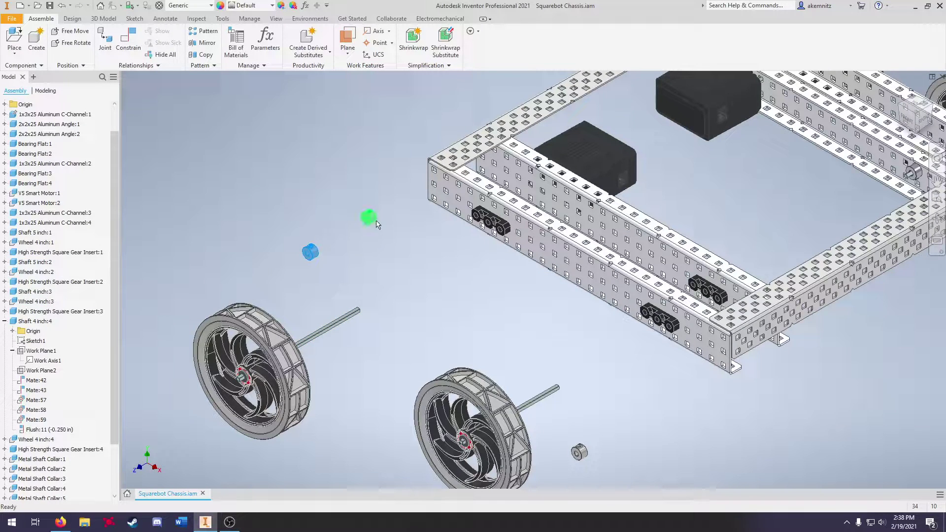
scroll(530, 390, down, 3)
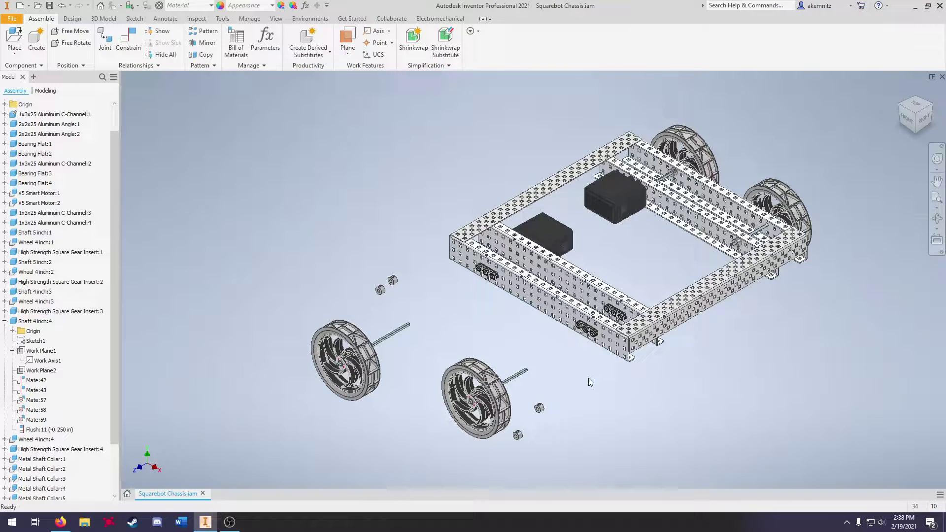
Select the loose wheel's 4-inch shaft and collapse the expanded Shaft 4 inch:4 branch in the model tree.
click(515, 376)
scroll(513, 385, up, 3)
scroll(566, 407, down, 3)
click(4, 321)
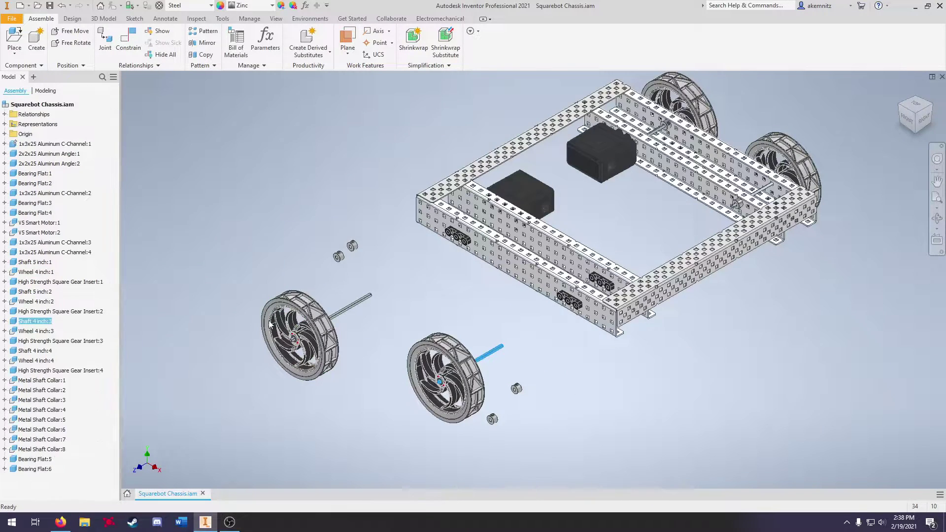
Examine the loose 4-inch shaft, its wheel and the bearing flats on the nearby C-channels.
scroll(481, 397, up, 3)
scroll(513, 280, down, 5)
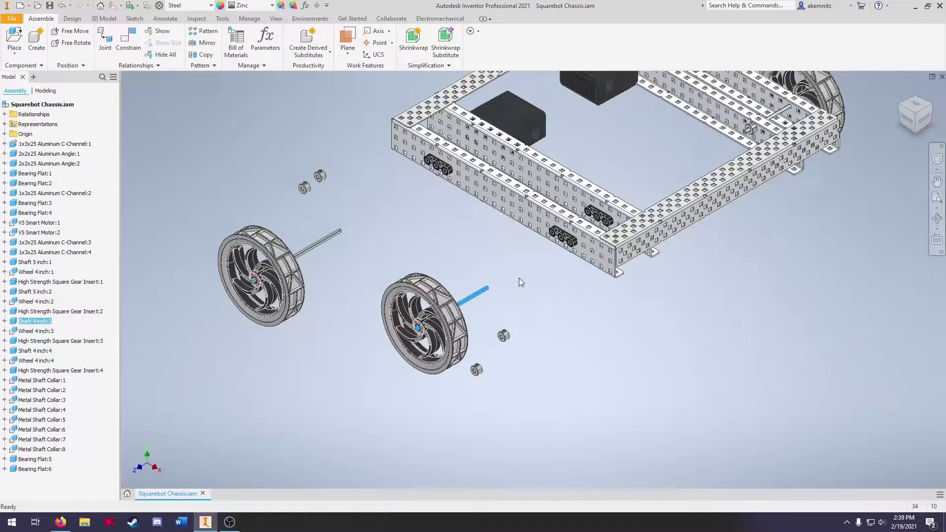
scroll(516, 281, up, 5)
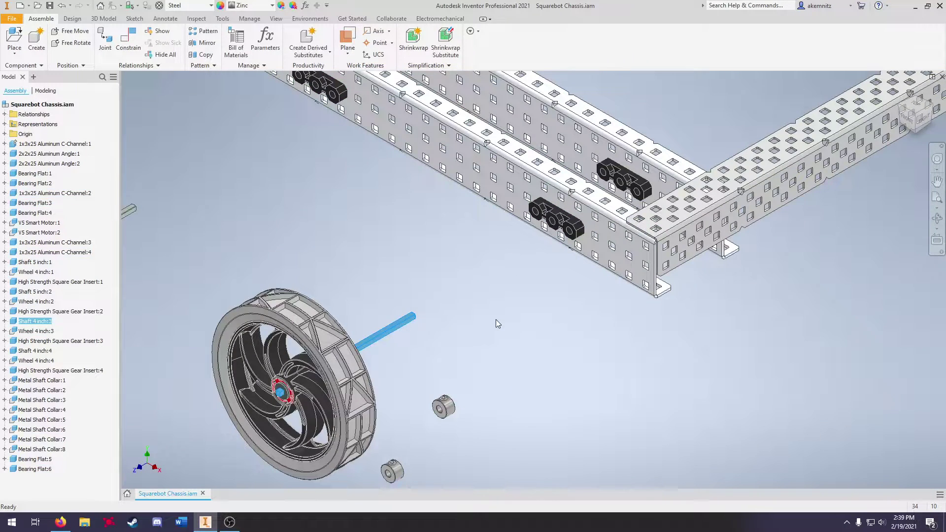
scroll(402, 325, up, 4)
scroll(384, 347, down, 3)
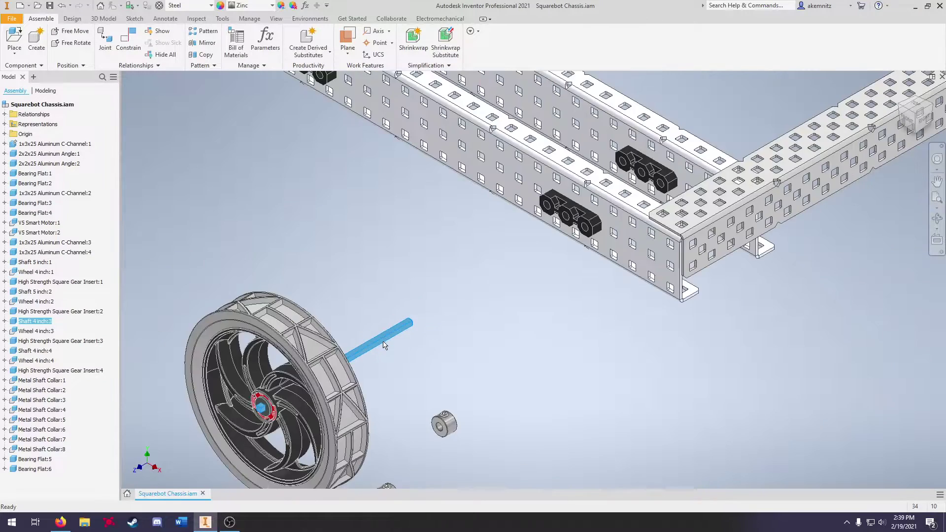
scroll(569, 220, up, 3)
scroll(569, 302, down, 5)
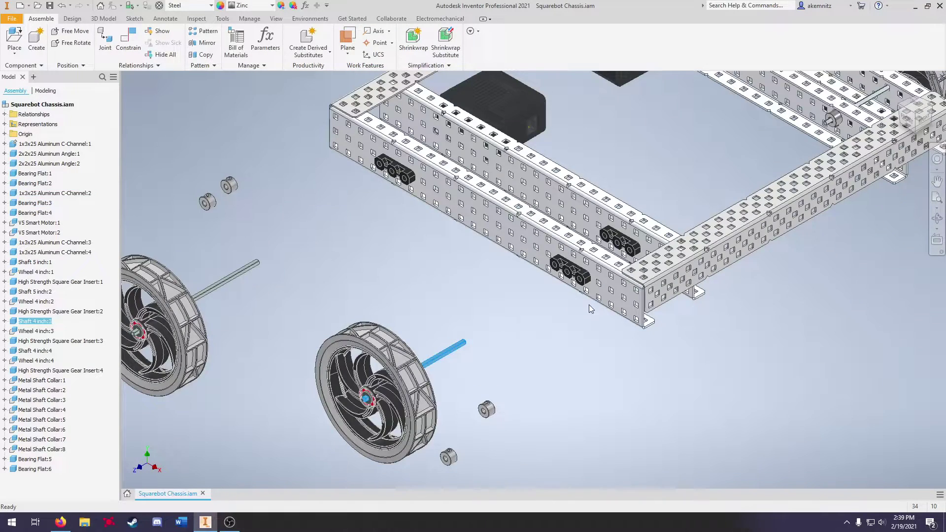
scroll(574, 313, up, 3)
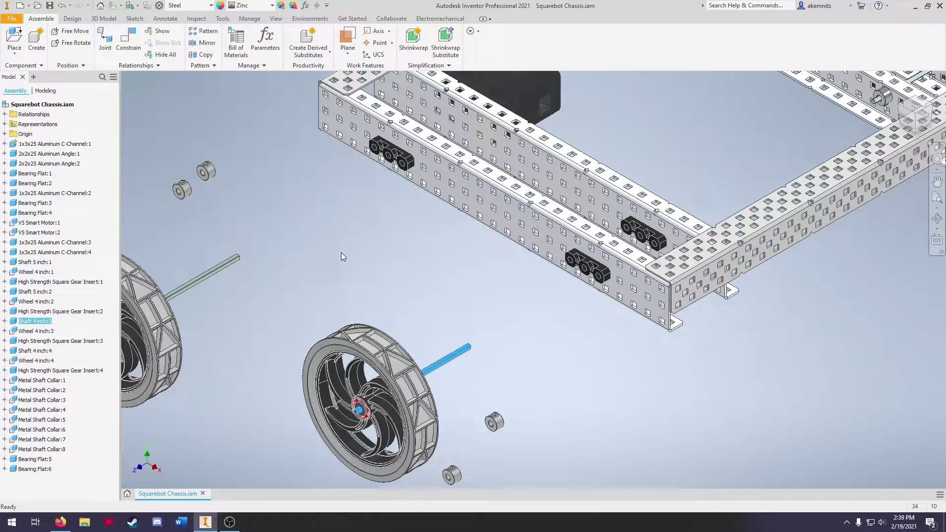
click(328, 237)
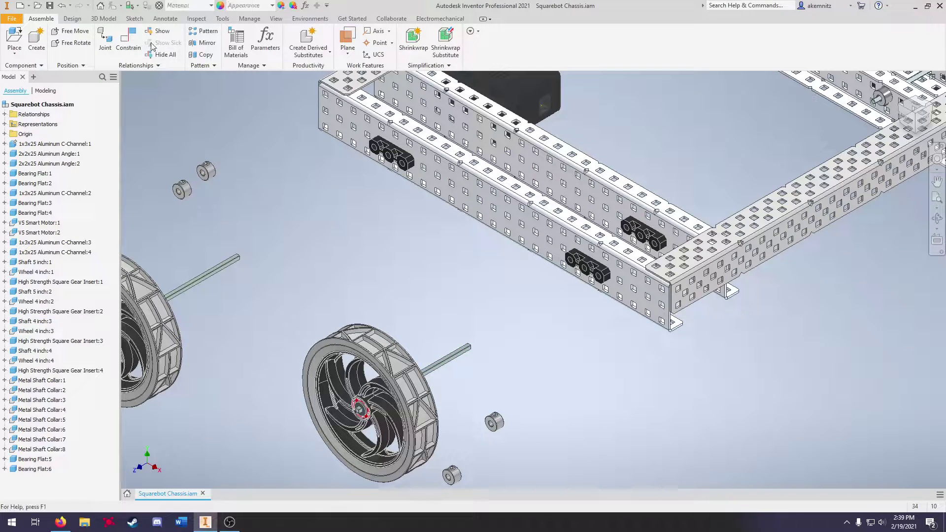
Expand Shaft 4 inch:3 and its Work Plane1 in the model tree and select Work Axis1.
click(425, 366)
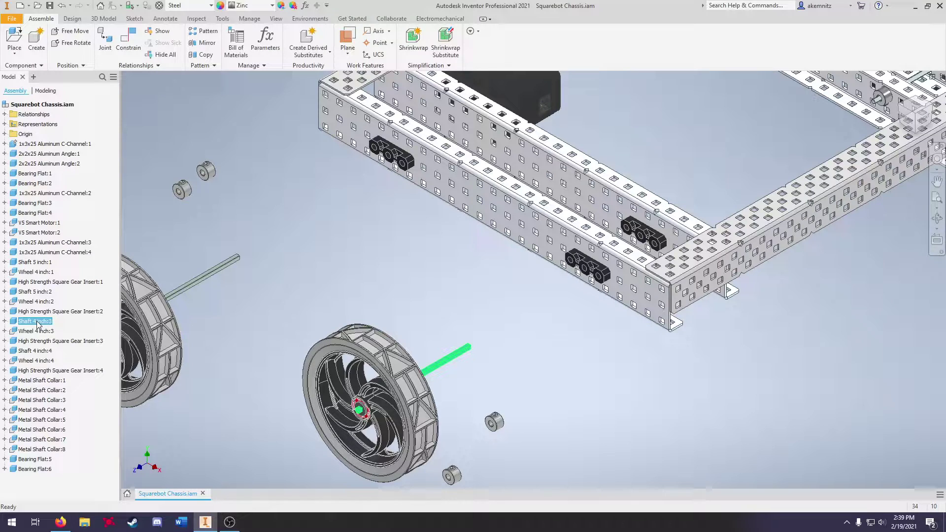
click(5, 321)
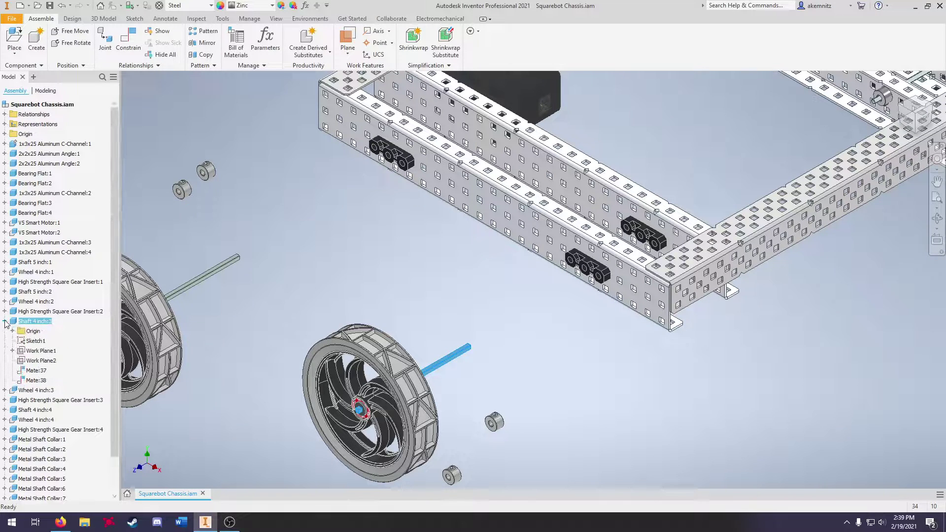
click(22, 350)
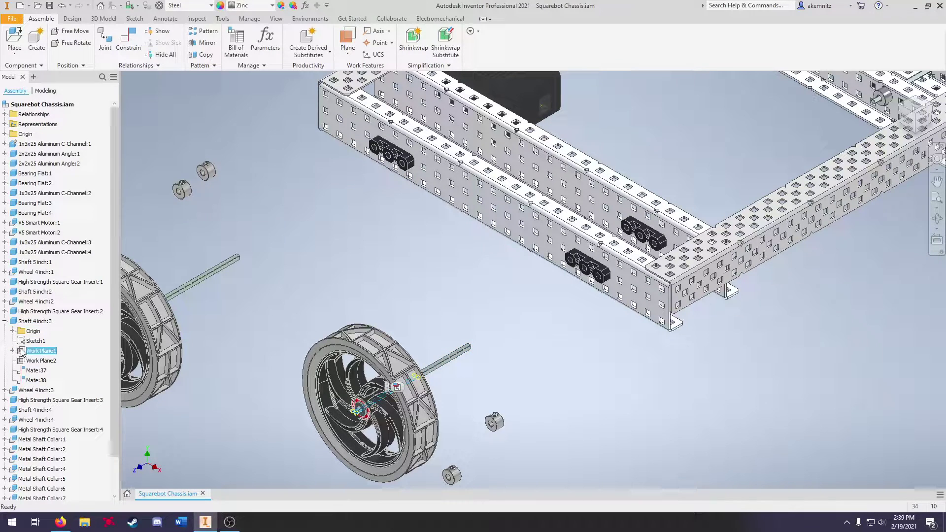
click(12, 350)
click(37, 361)
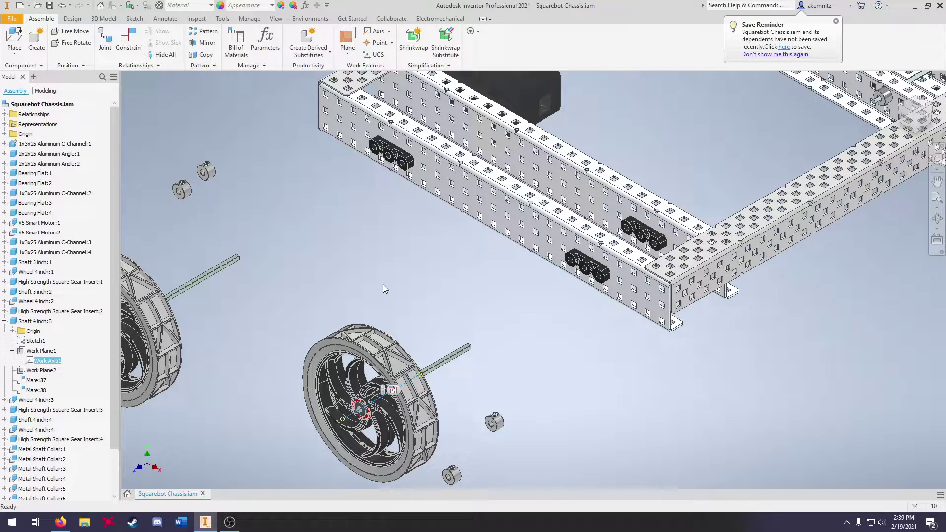
Mate Work Axis1 of Shaft 4 inch:3 to the center hole of the outer C-channel's bearing flat with a 0.000 in offset.
click(126, 46)
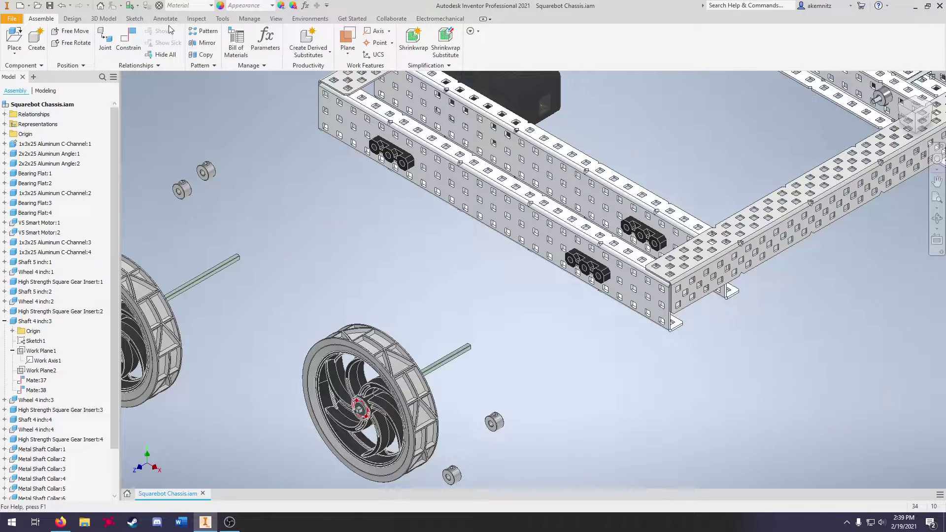
click(130, 44)
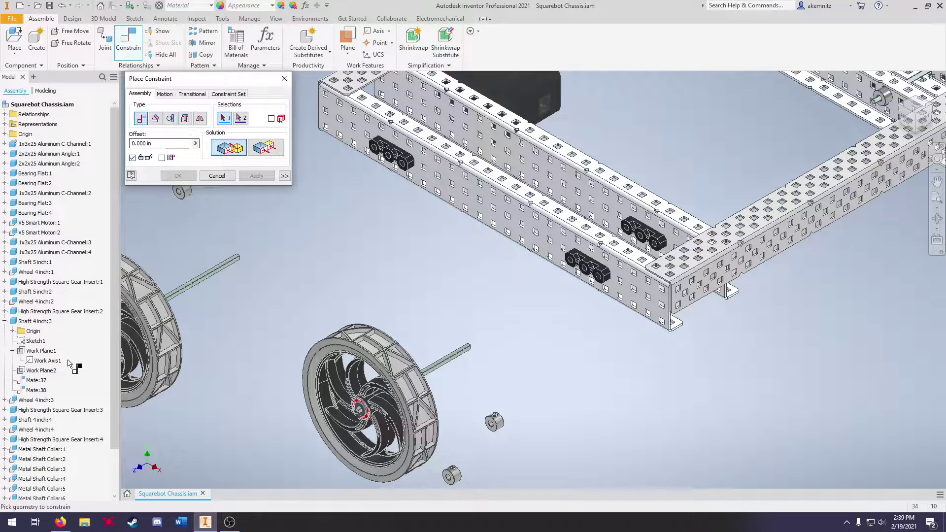
click(44, 360)
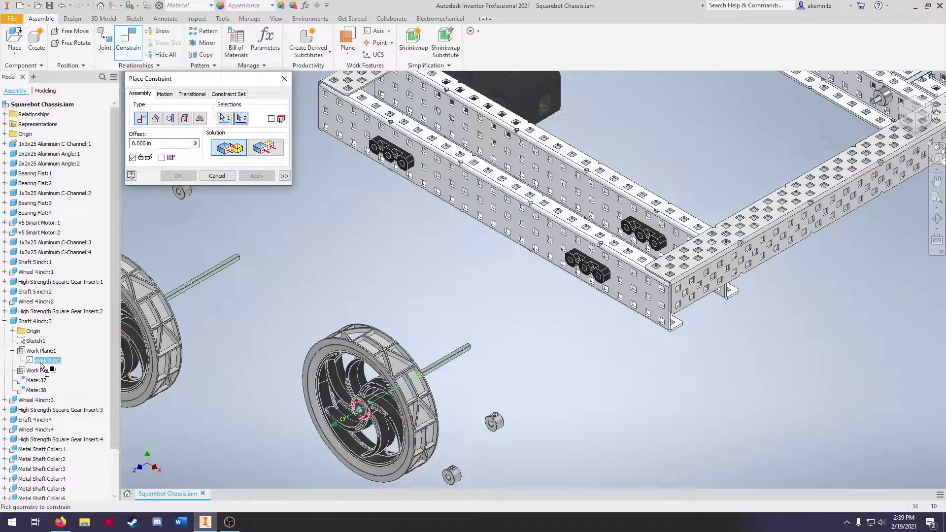
scroll(587, 270, down, 10)
click(587, 270)
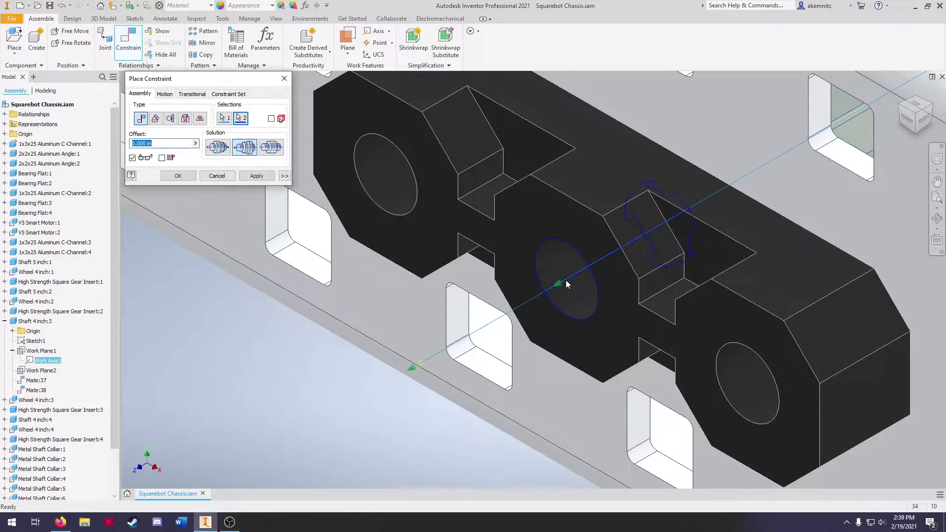
scroll(495, 336, up, 10)
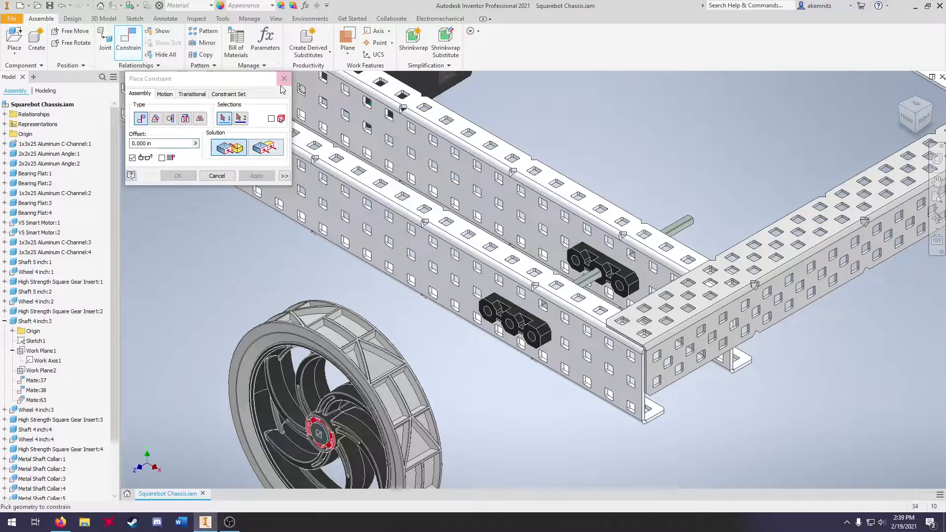
click(178, 176)
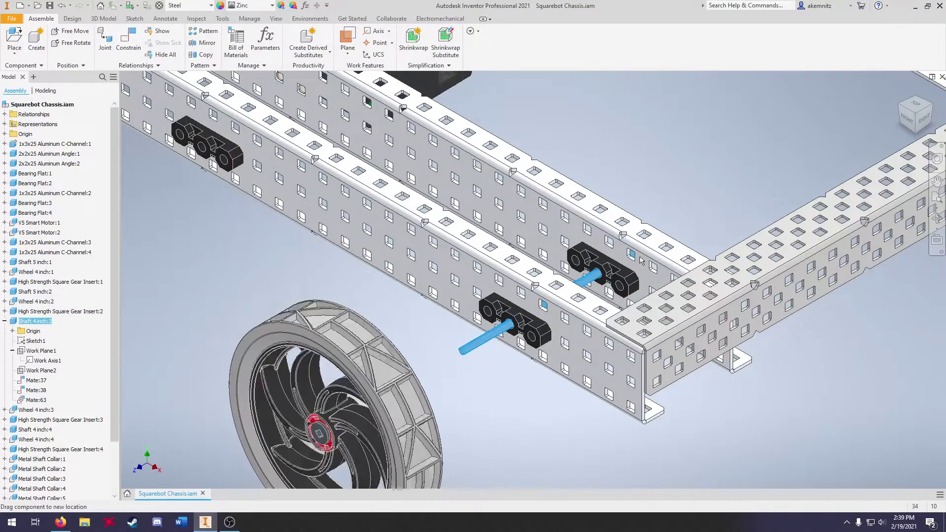
Slide the constrained 4-inch shaft along its bearing axis and move the loose 4-inch wheel closer to it.
drag(403, 378, 406, 399)
click(400, 387)
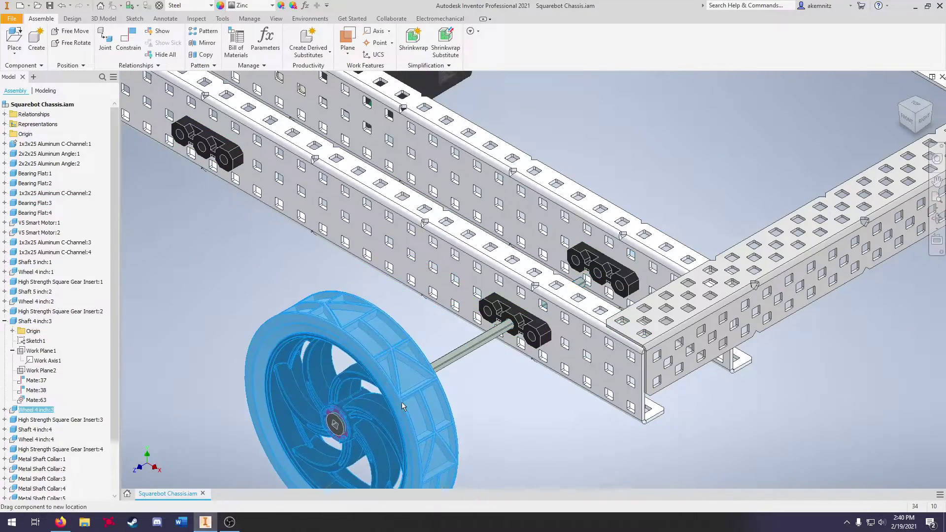
click(257, 278)
scroll(387, 311, up, 5)
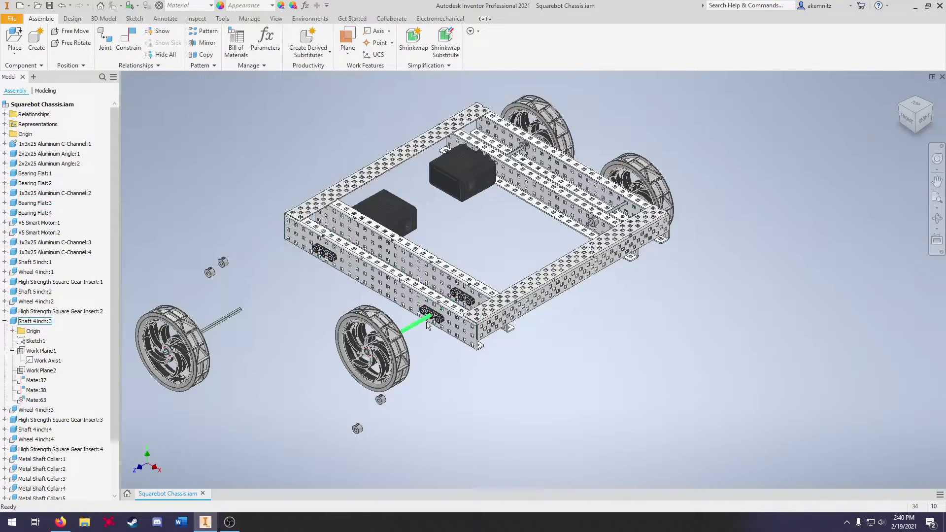
scroll(404, 325, down, 3)
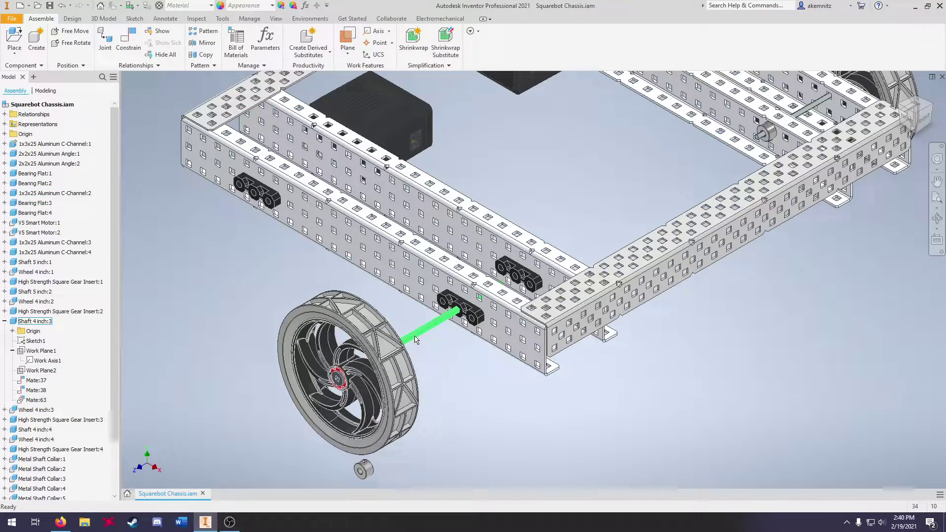
scroll(414, 339, up, 4)
scroll(416, 341, down, 5)
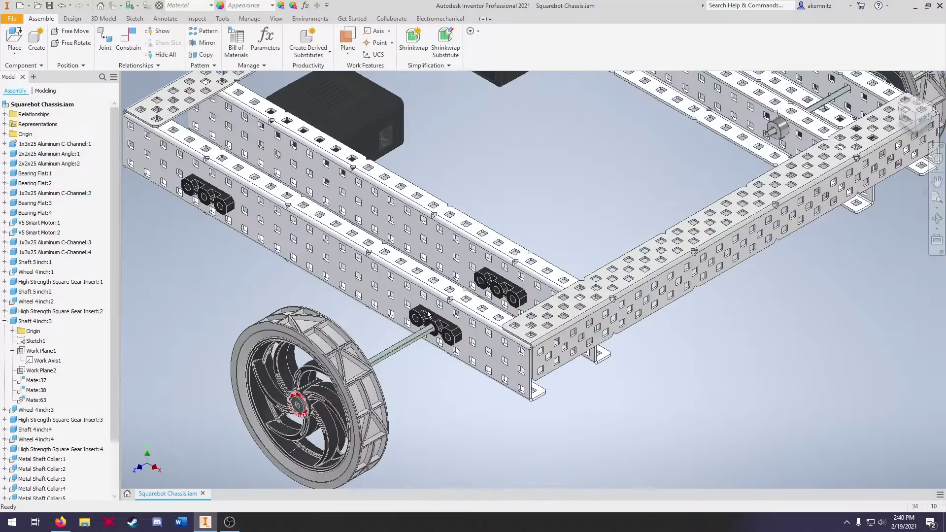
scroll(409, 338, up, 5)
Move the loose 4-inch wheel away from the chassis and slide its shaft back inward through both bearing flats.
drag(397, 331, 355, 344)
drag(398, 322, 455, 291)
scroll(388, 339, down, 5)
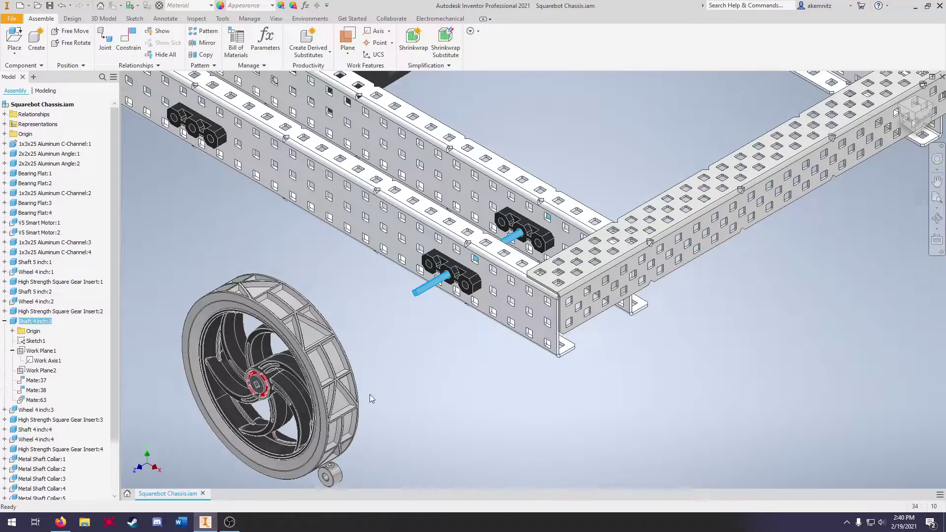
Place the loose shaft collar beside the other collar near the outer end of the 4-inch shaft.
drag(365, 460, 454, 331)
scroll(426, 356, up, 4)
scroll(454, 331, down, 5)
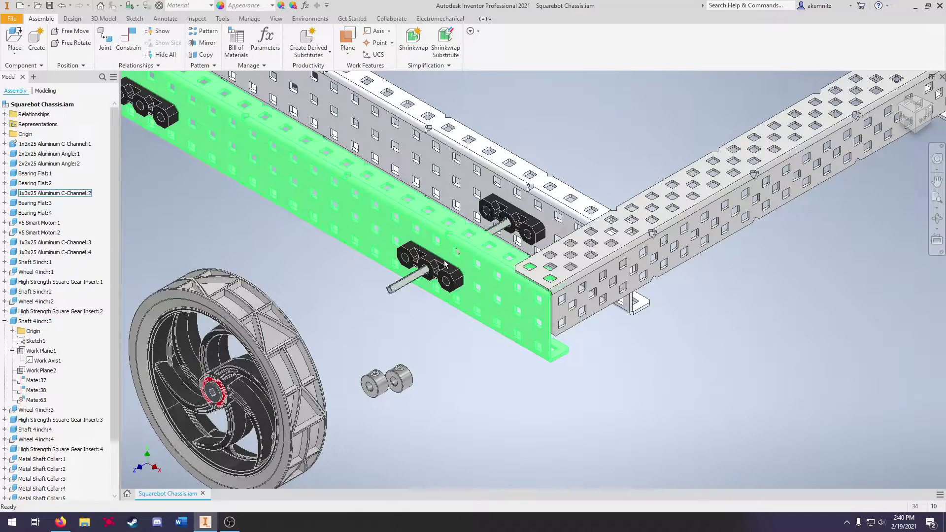
Mate Work Axis1 of Shaft 4 inch:3 to the bore axis of the first loose shaft collar with a 0.000 in offset.
click(401, 292)
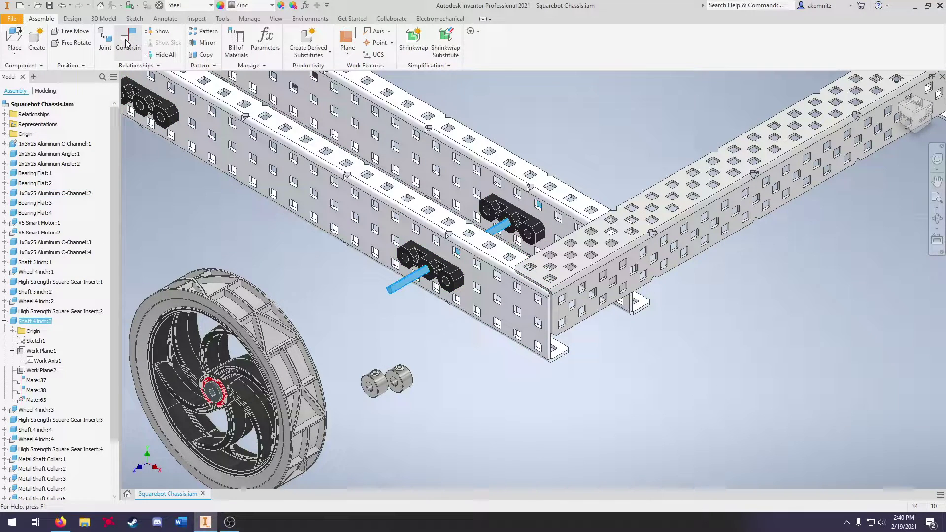
click(127, 44)
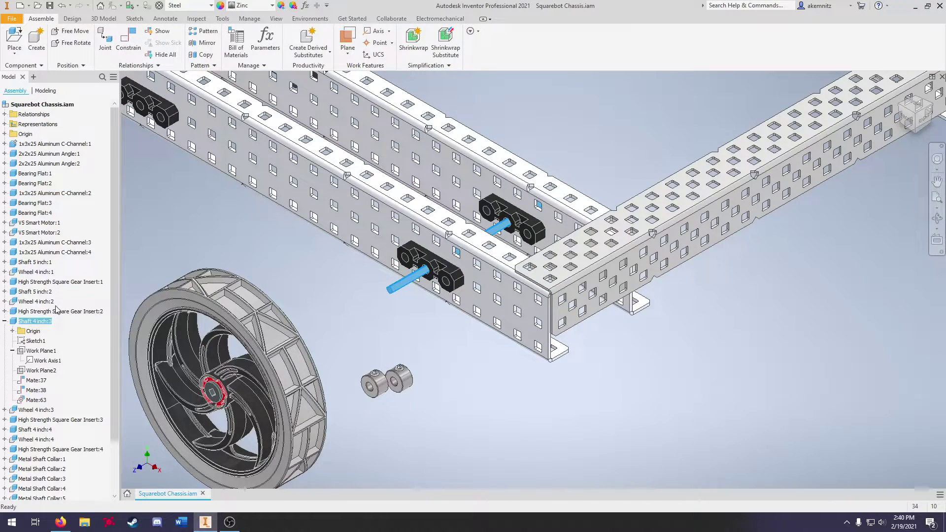
click(49, 360)
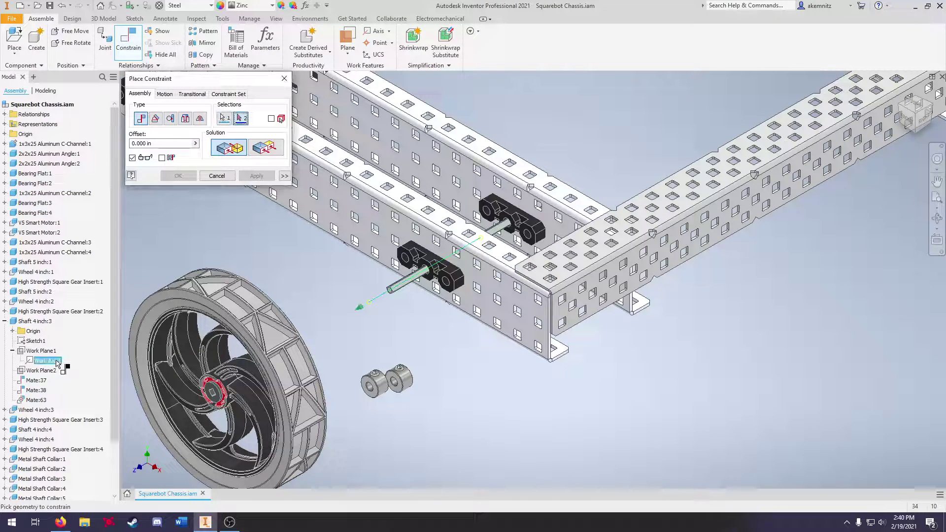
scroll(386, 382, up, 6)
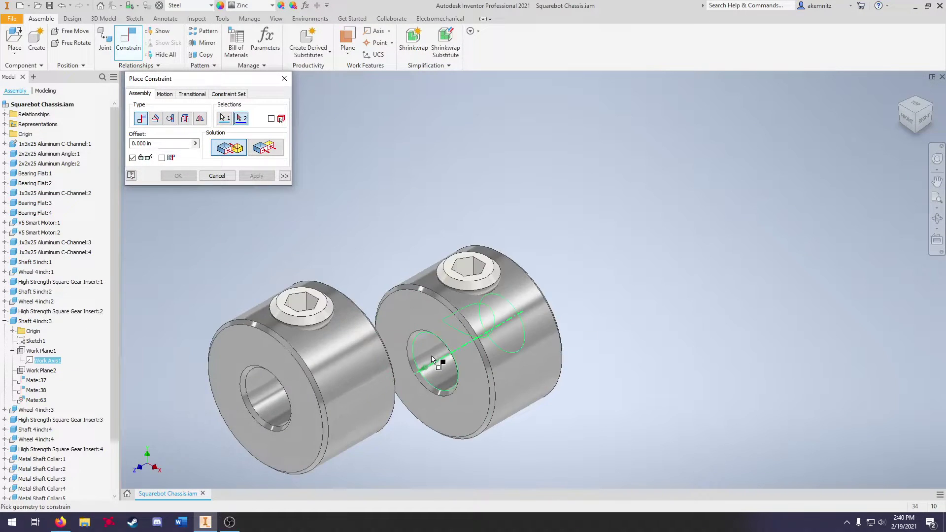
click(431, 356)
scroll(416, 377, down, 8)
scroll(439, 331, up, 3)
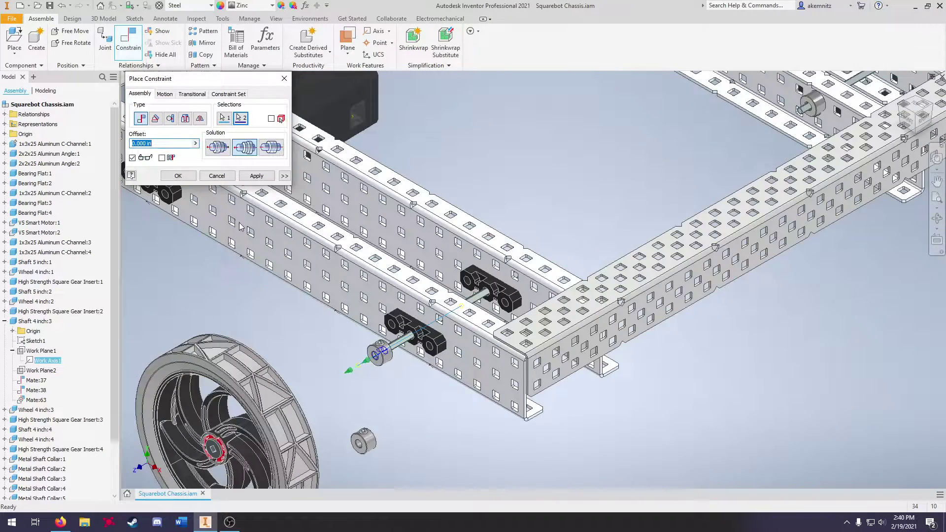
click(250, 176)
Mate the bore axis of the second loose shaft collar to Work Axis1 of Shaft 4 inch:3 with a 0.000 in offset.
scroll(327, 404, up, 5)
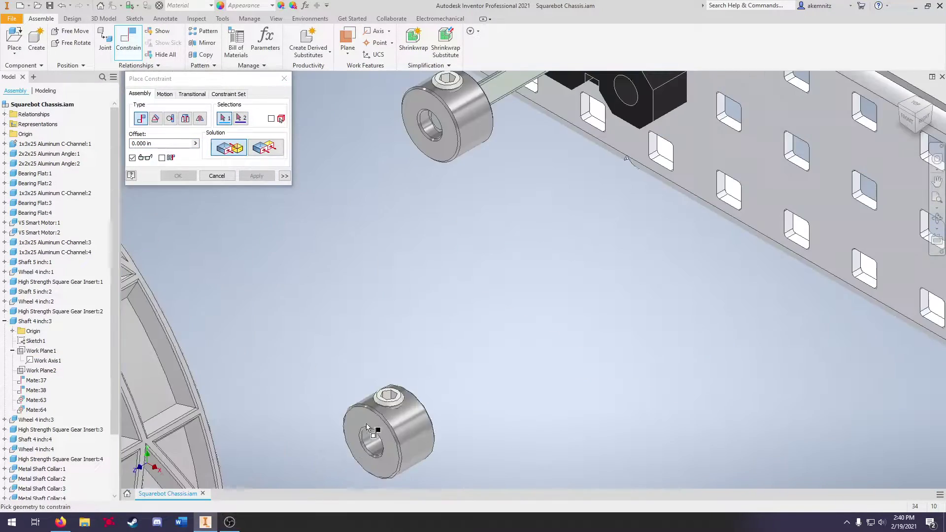
click(47, 360)
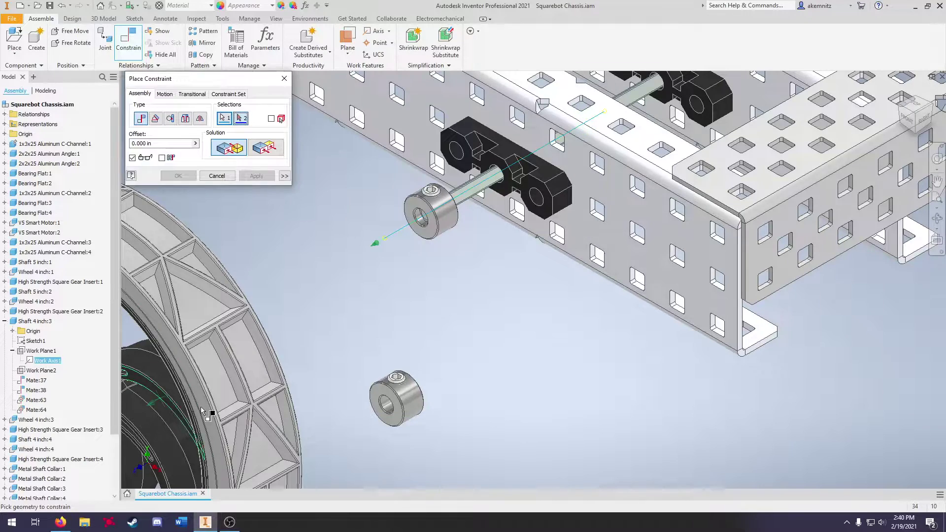
scroll(378, 427, up, 4)
click(377, 427)
scroll(364, 445, down, 5)
click(255, 176)
key(Escape)
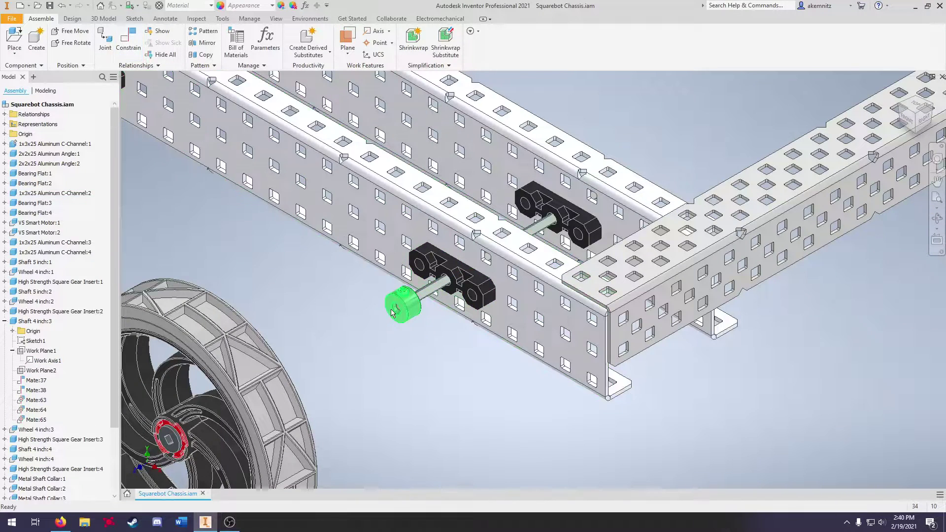
Slide one shaft collar past the inner C-channel, the other outward toward the loose wheel, and the 4-inch shaft inward through its bearing flats.
click(665, 154)
drag(408, 297, 356, 334)
scroll(290, 296, down, 3)
click(539, 155)
scroll(540, 155, up, 3)
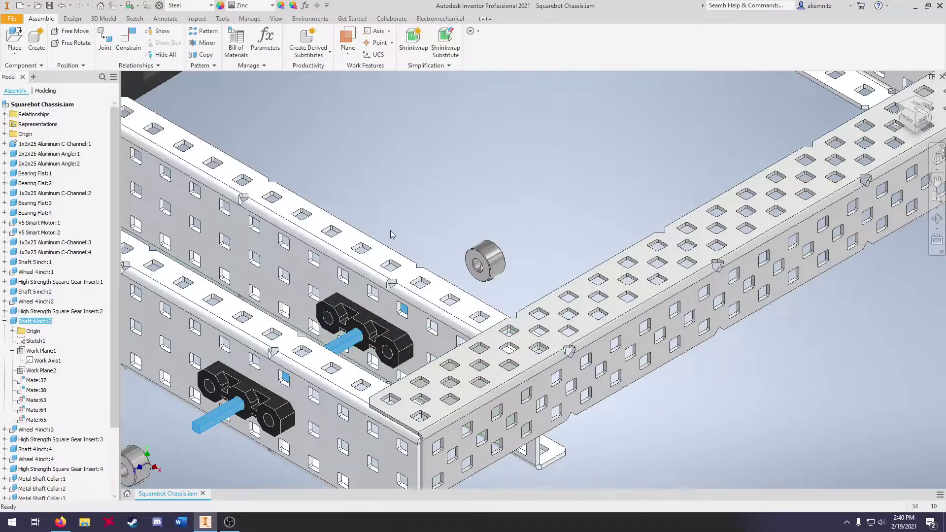
scroll(392, 235, down, 3)
click(225, 390)
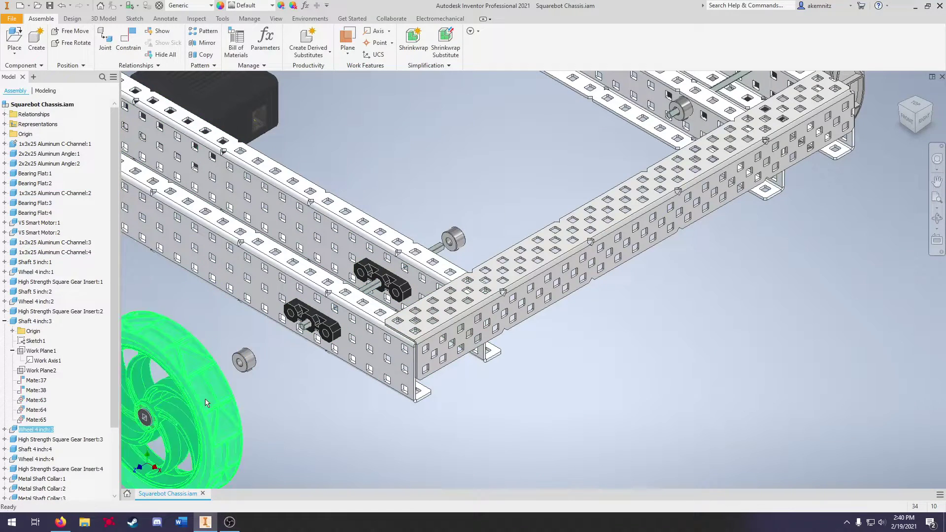
click(439, 181)
Examine how the shaft collar and wheel sit on the finished shaft on the opposite side of the chassis.
scroll(467, 345, down, 3)
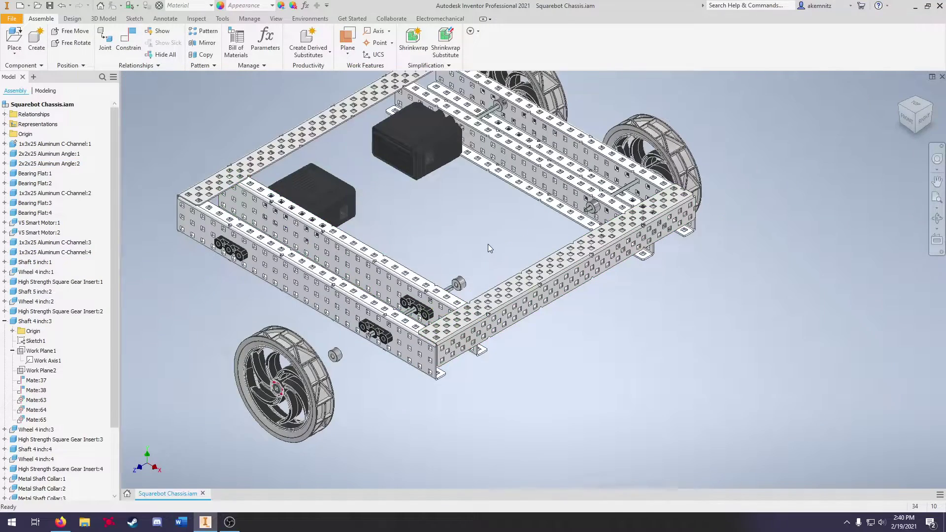
scroll(458, 285, down, 2)
scroll(458, 286, up, 10)
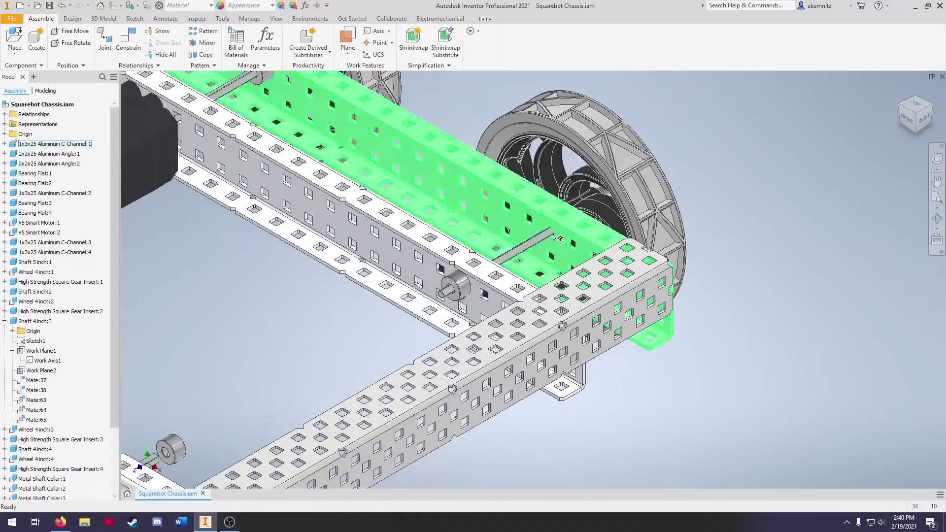
drag(452, 294, 463, 276)
scroll(472, 284, down, 10)
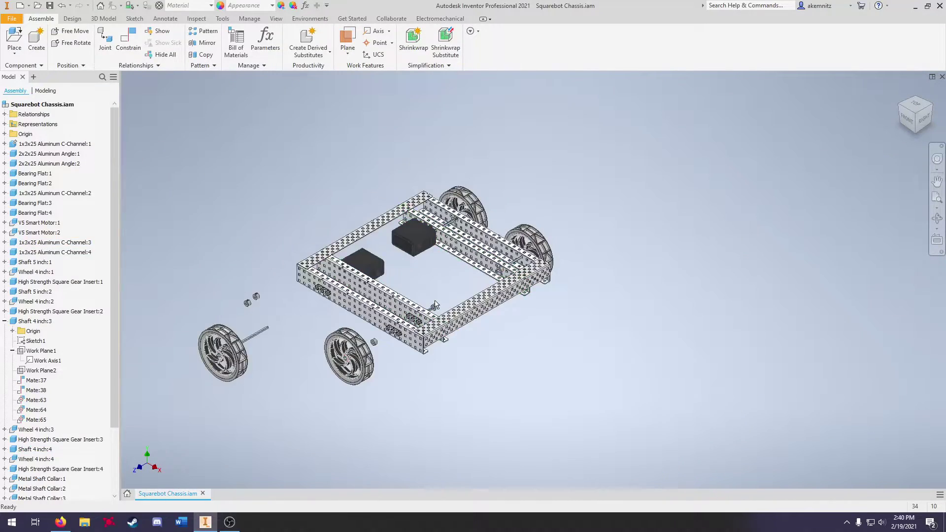
scroll(477, 286, up, 6)
Mate the inner shaft collar's end face against the inner face of the inner C-channel with a 0.000 in offset.
click(127, 50)
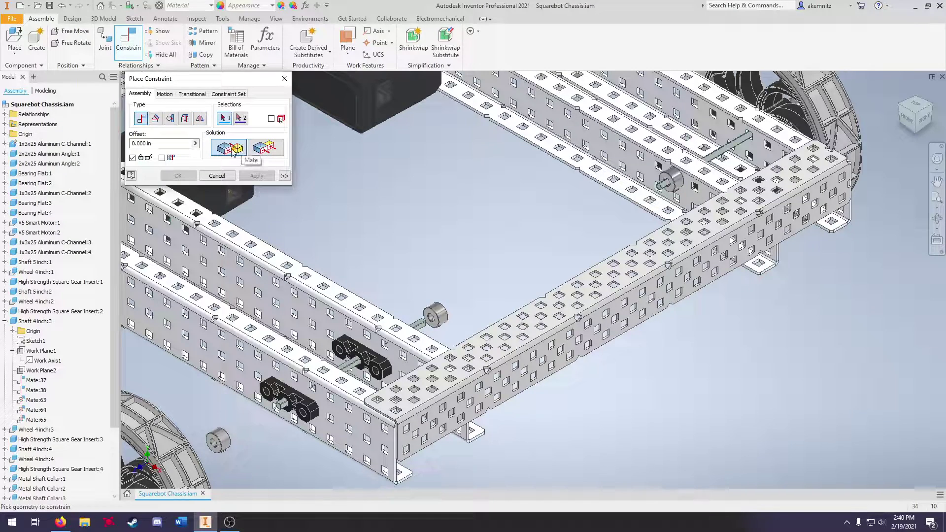
scroll(423, 330, up, 5)
click(437, 280)
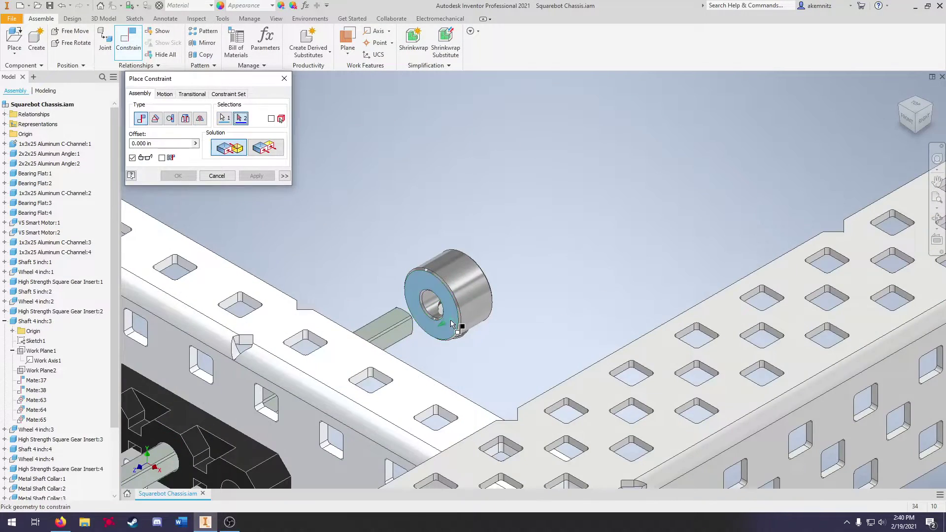
scroll(446, 332, down, 4)
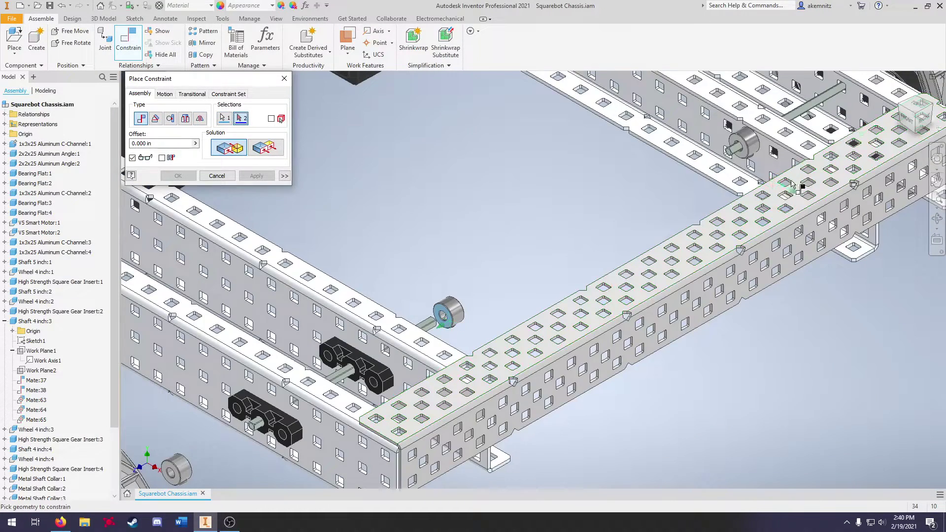
click(930, 103)
scroll(507, 266, up, 8)
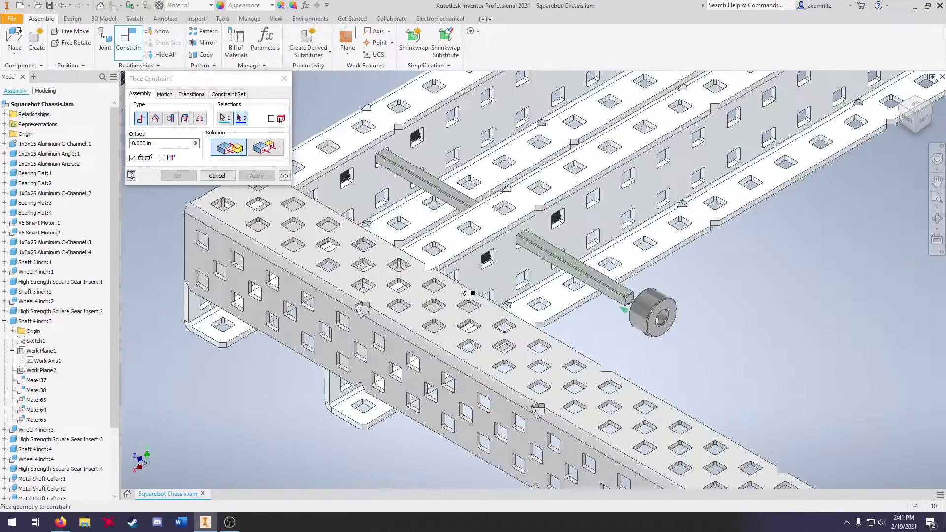
click(511, 268)
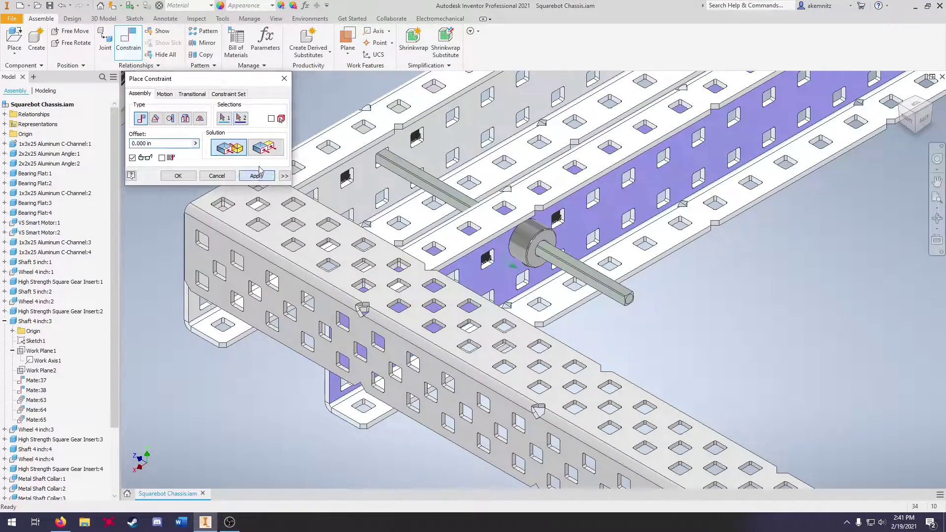
click(257, 176)
click(284, 79)
scroll(542, 247, down, 6)
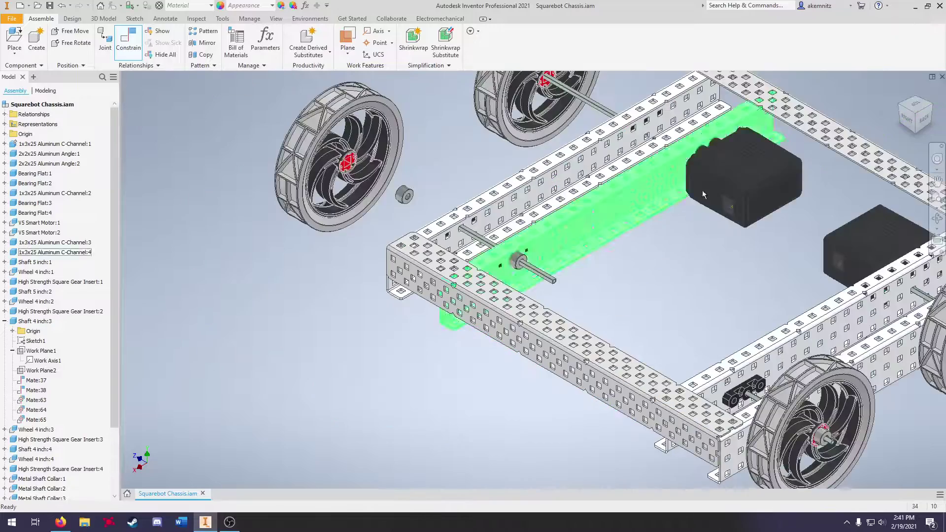
click(902, 106)
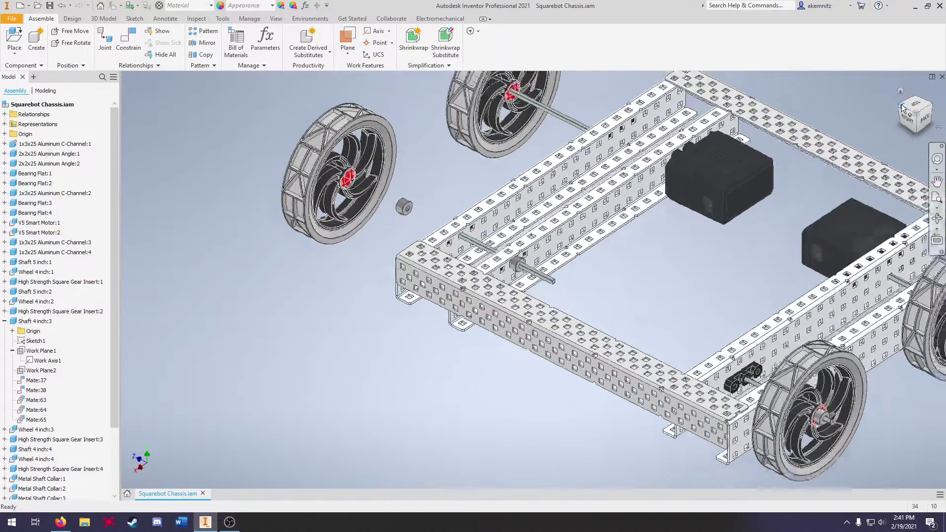
scroll(451, 365, up, 6)
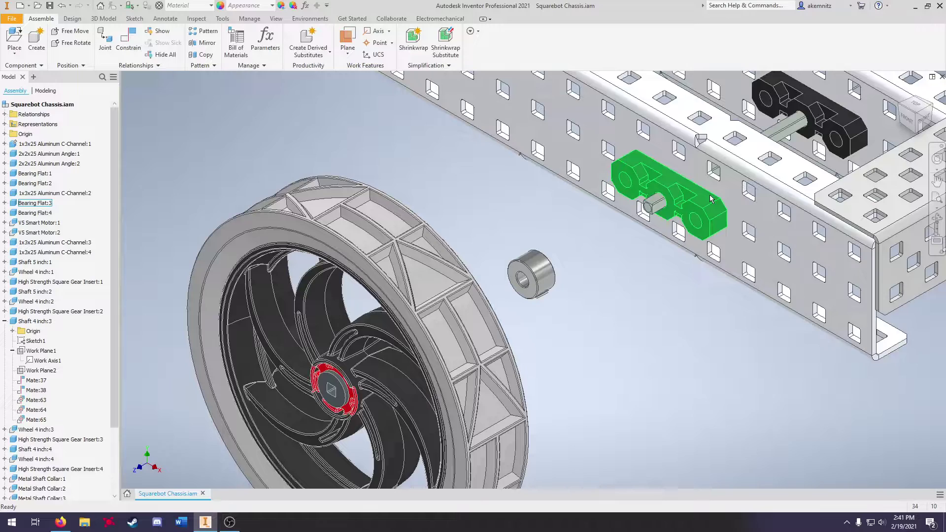
click(128, 40)
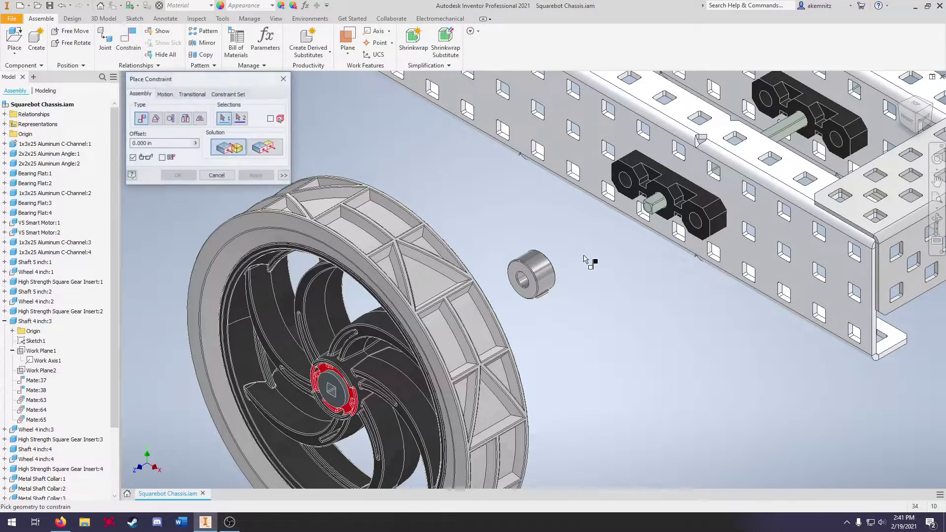
scroll(651, 183, up, 5)
click(696, 214)
scroll(620, 269, down, 5)
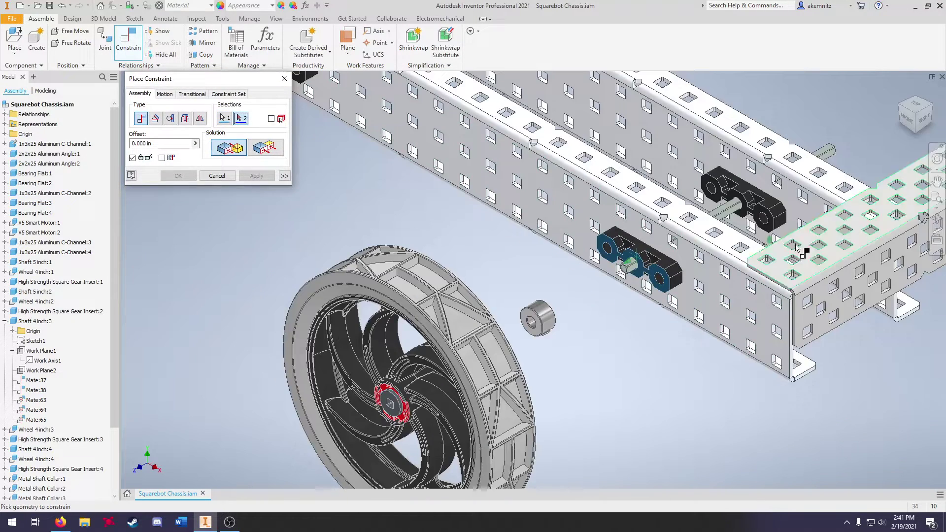
click(935, 108)
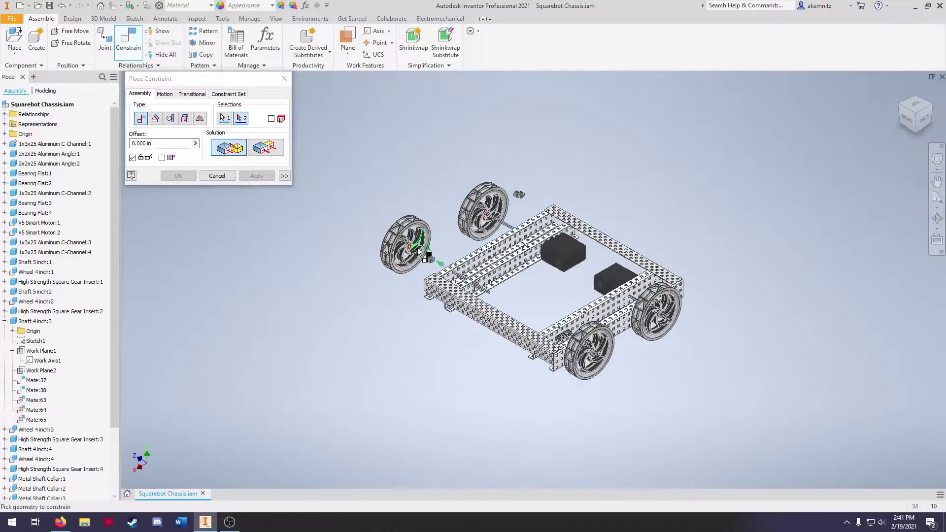
scroll(440, 225, up, 8)
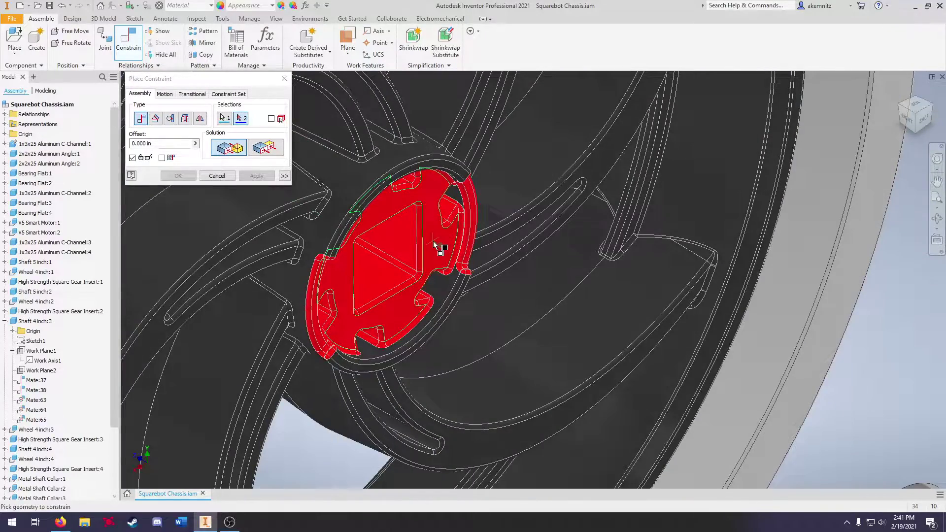
click(434, 244)
scroll(433, 241, down, 8)
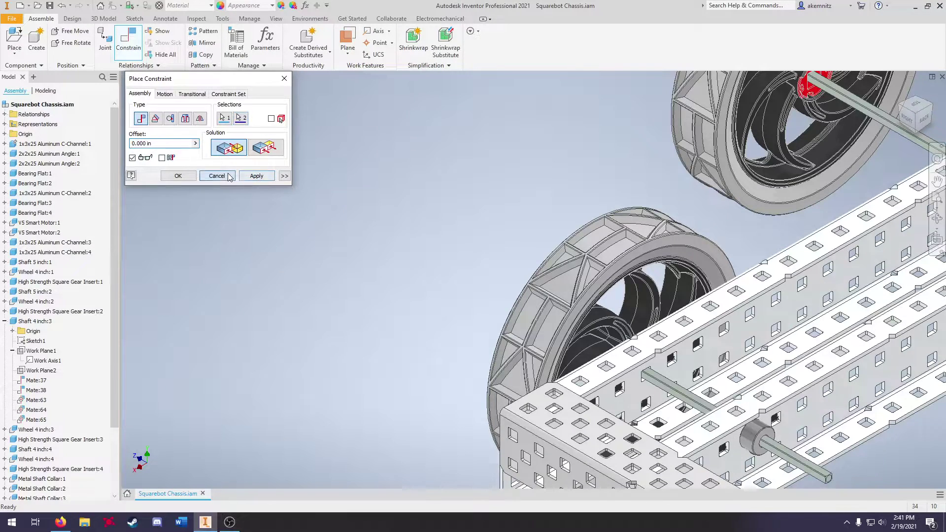
click(178, 176)
Mate the inner face of the loose wheel's square gear insert to the outer bearing flat's face with a 0.000 in offset.
click(129, 40)
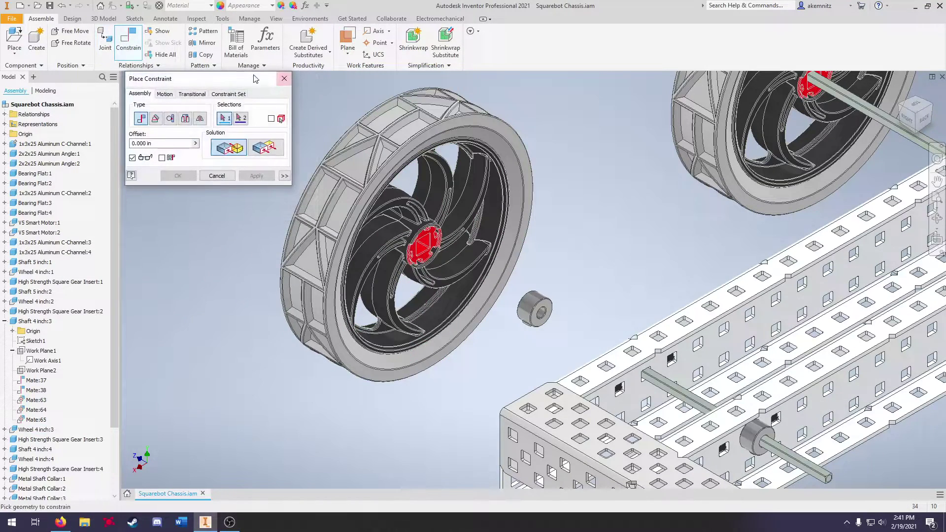
scroll(426, 241, up, 5)
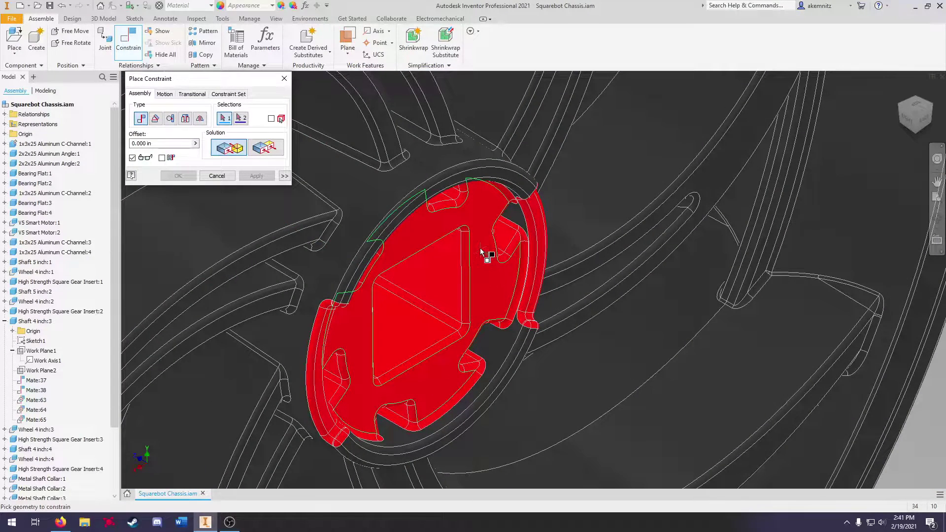
click(445, 268)
scroll(479, 281, down, 5)
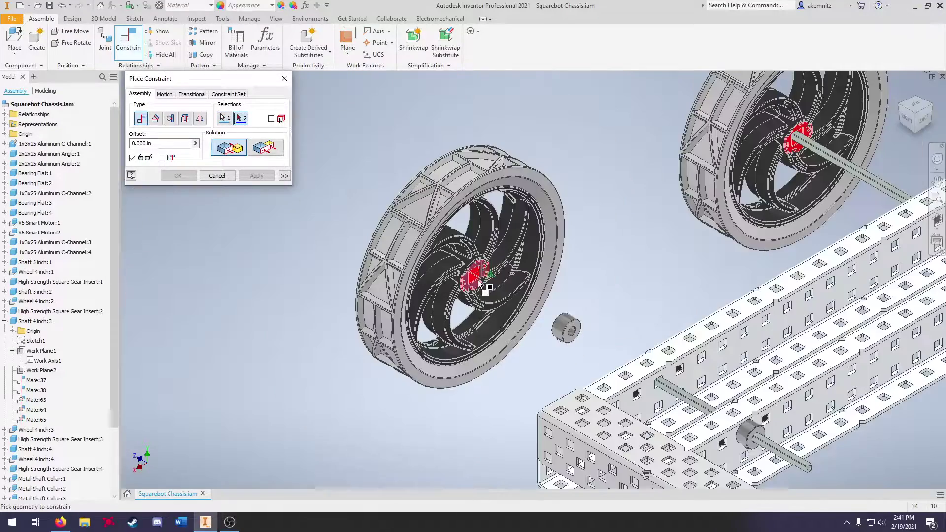
click(897, 107)
scroll(512, 373, up, 10)
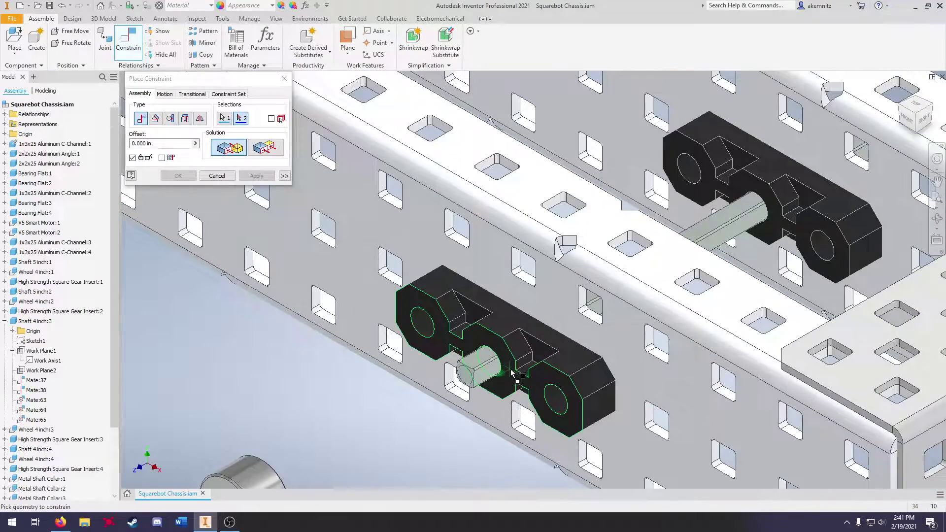
click(512, 373)
key(F5)
click(256, 176)
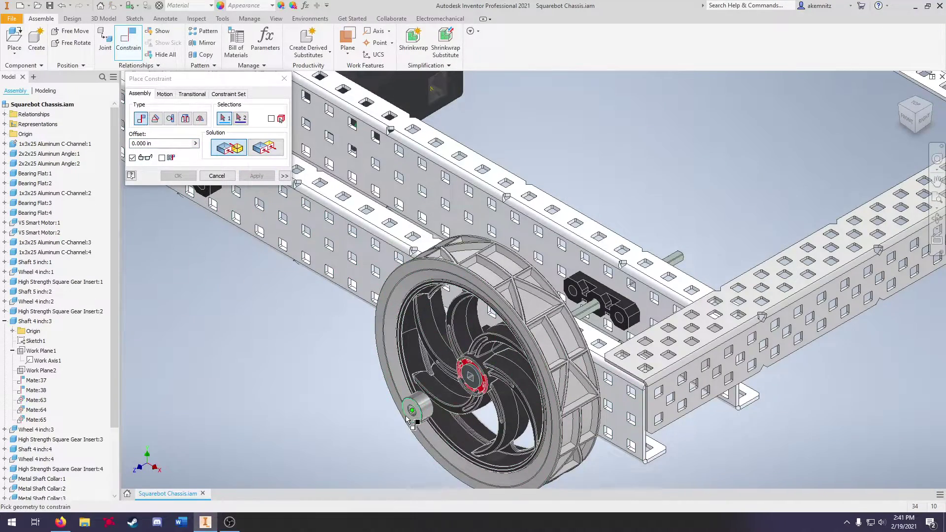
Mate the outer shaft collar's inner end face against the outer face of the wheel's square gear insert with a 0.000 in offset.
scroll(401, 424, up, 5)
click(665, 275)
key(F5)
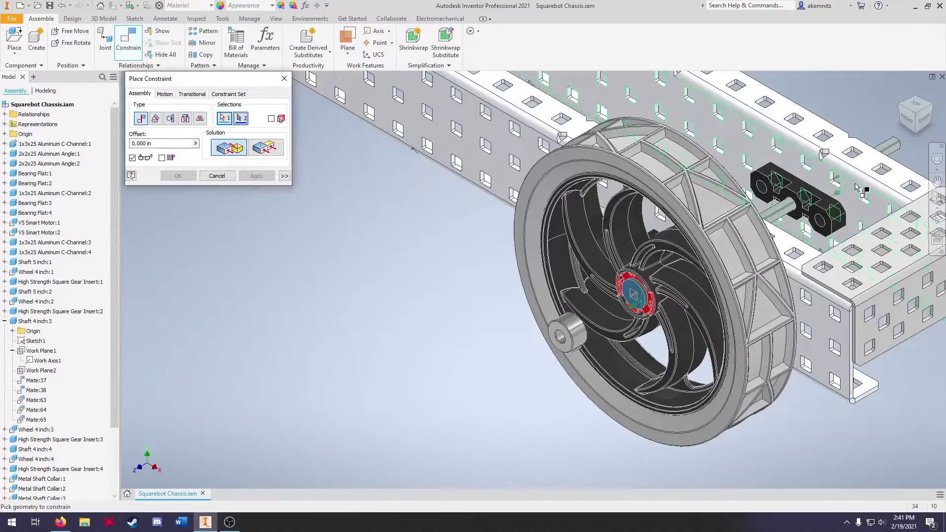
click(933, 109)
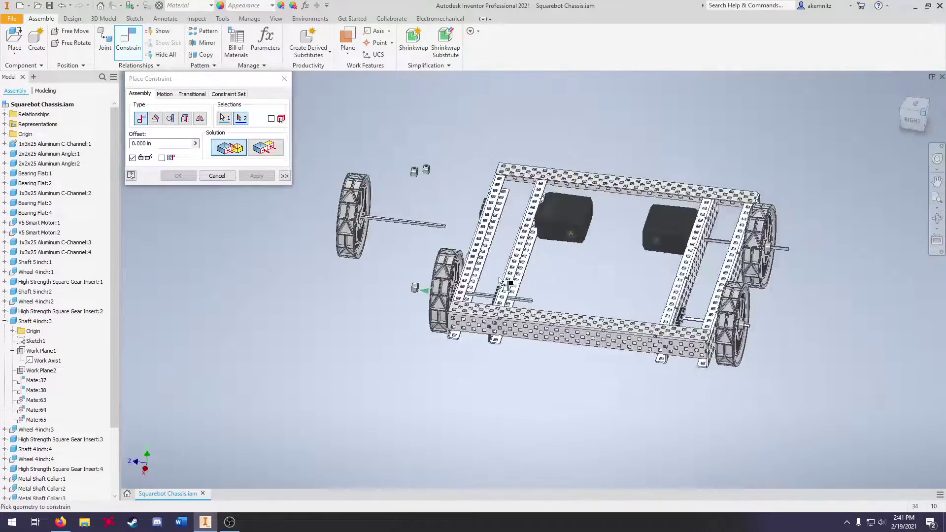
drag(932, 110, 930, 117)
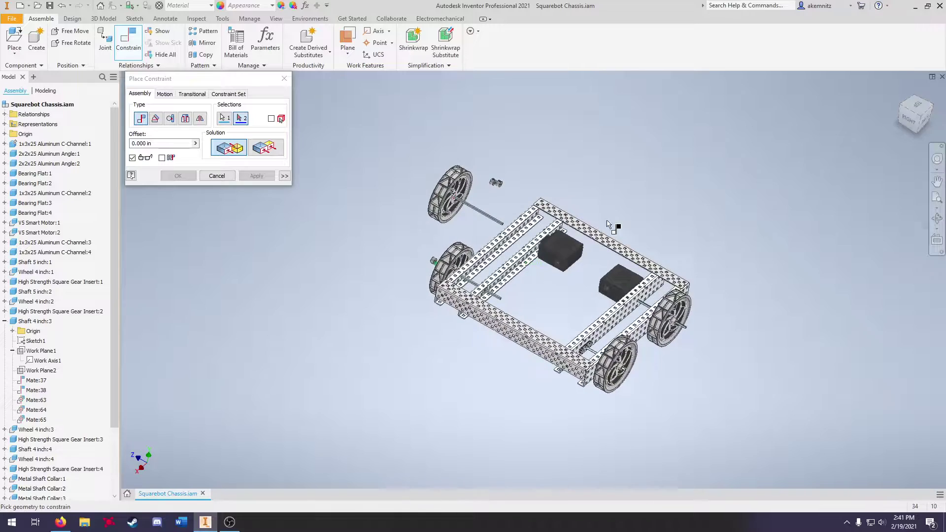
scroll(414, 270, down, 10)
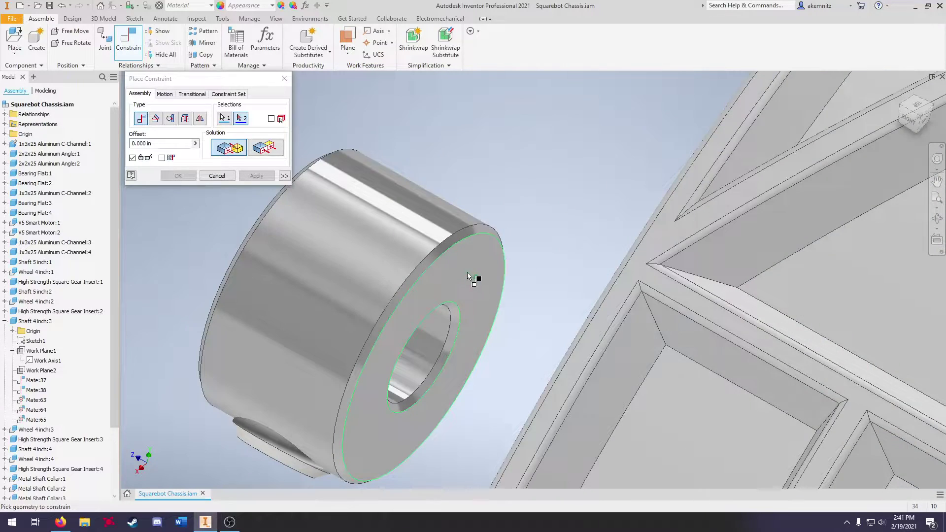
click(469, 277)
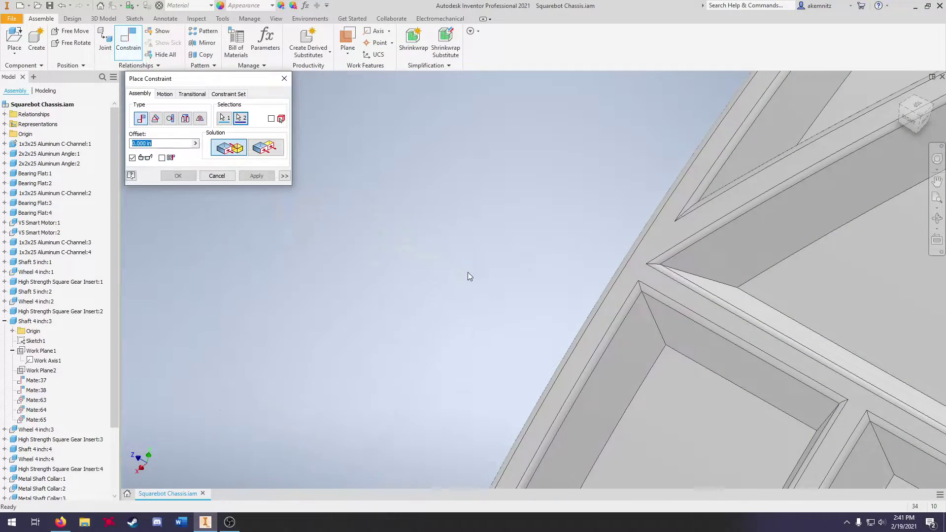
click(254, 176)
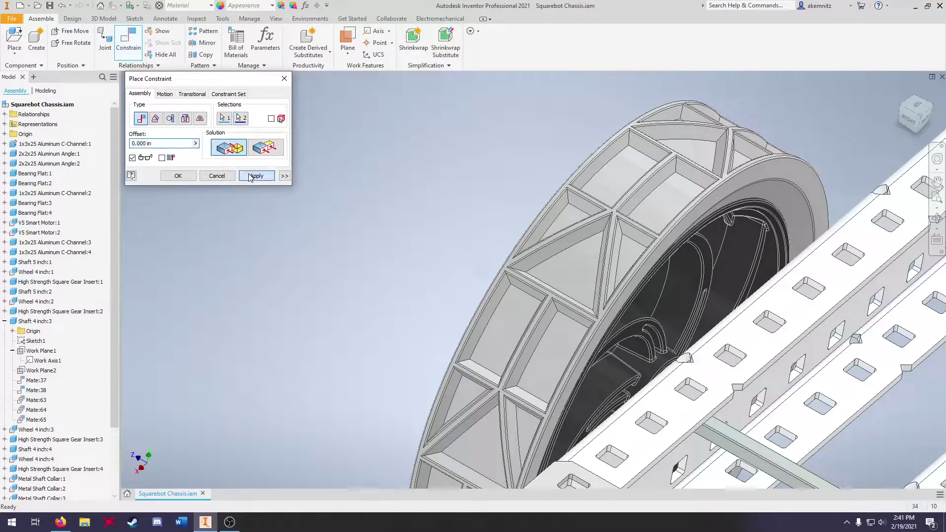
click(284, 79)
Slide the constrained 4-inch shaft outward through the wheel hub until its end protrudes well past the outer shaft collar.
click(902, 109)
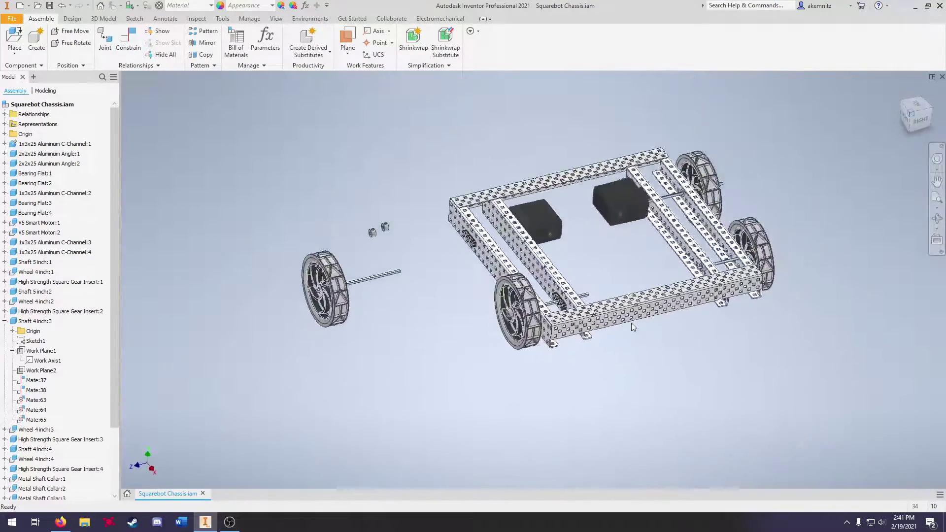
scroll(537, 297, down, 5)
drag(566, 287, 517, 340)
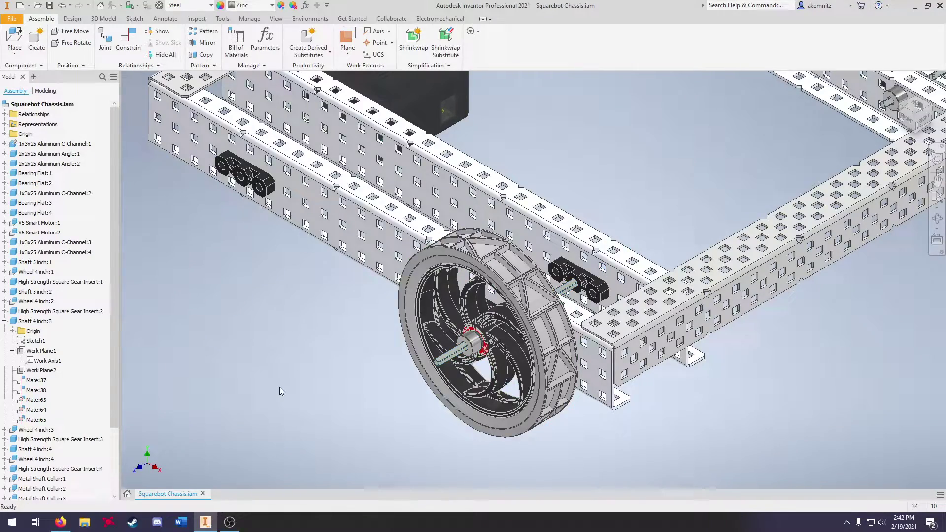
click(308, 385)
scroll(475, 357, down, 10)
click(428, 274)
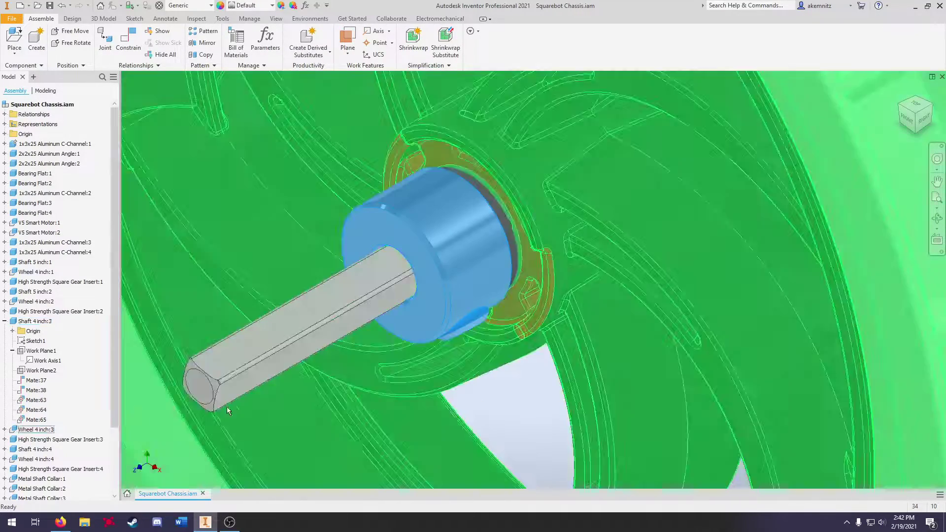
click(206, 394)
scroll(370, 347, up, 10)
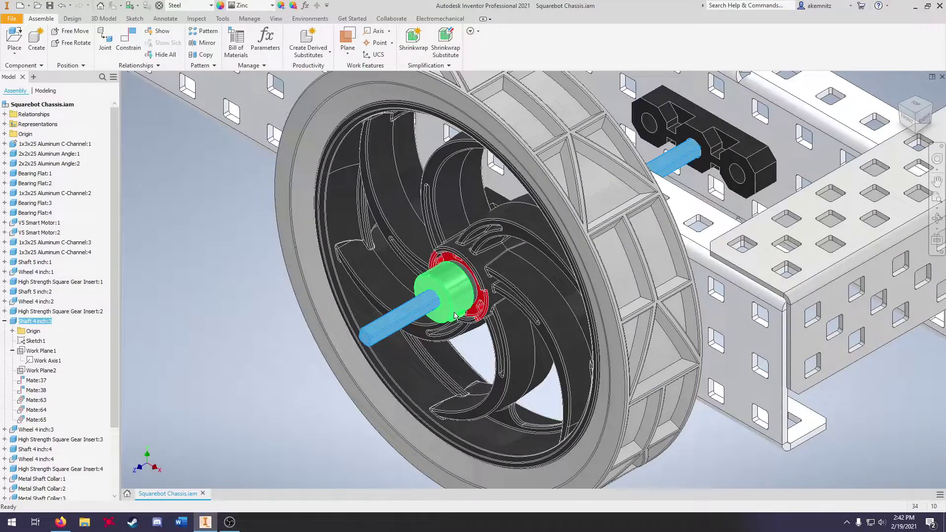
Set up a flush constraint between the outer shaft collar's outer face and the end face of the 4-inch shaft.
click(128, 42)
click(265, 147)
scroll(475, 300, down, 6)
click(476, 299)
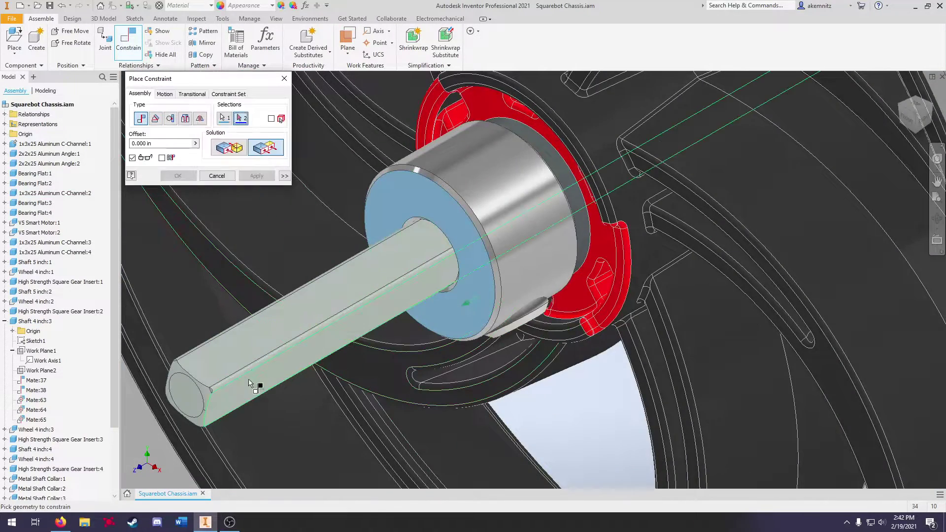
click(183, 394)
scroll(383, 358, up, 4)
scroll(383, 358, up, 10)
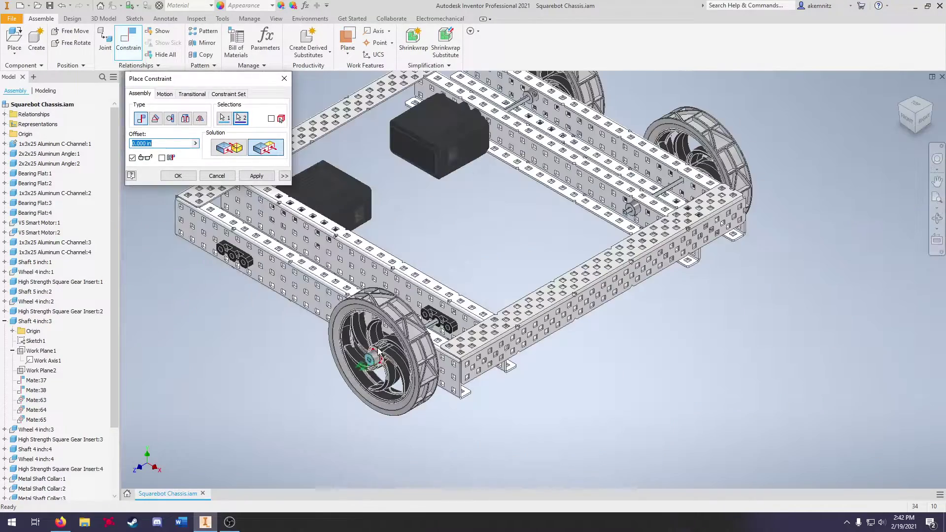
Examine how far the shaft protrudes past the collar on the finished wheel on the opposite side of the chassis.
click(933, 107)
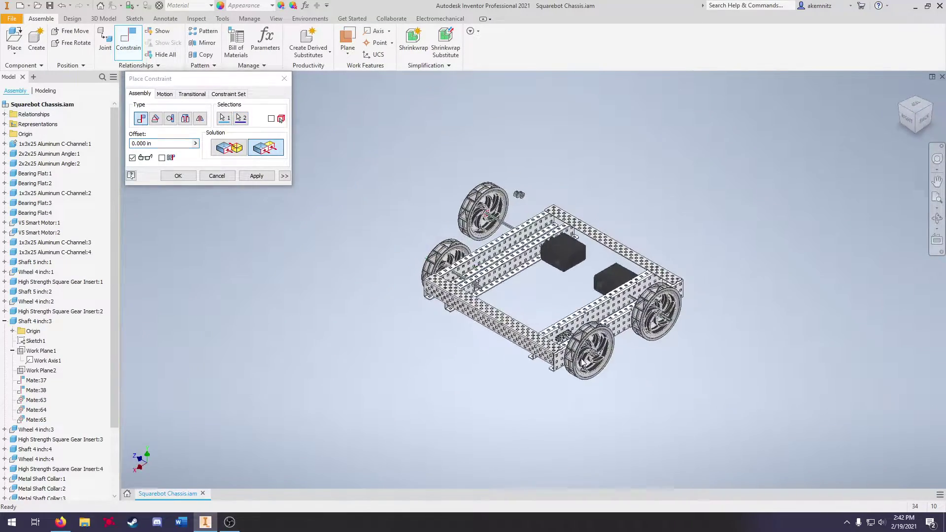
scroll(622, 333, down, 6)
scroll(622, 333, down, 4)
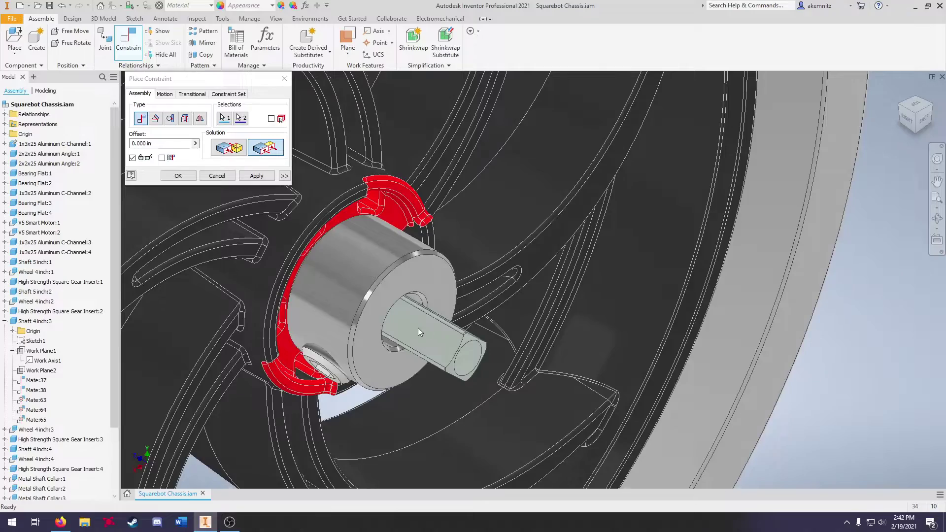
scroll(419, 331, up, 10)
click(900, 105)
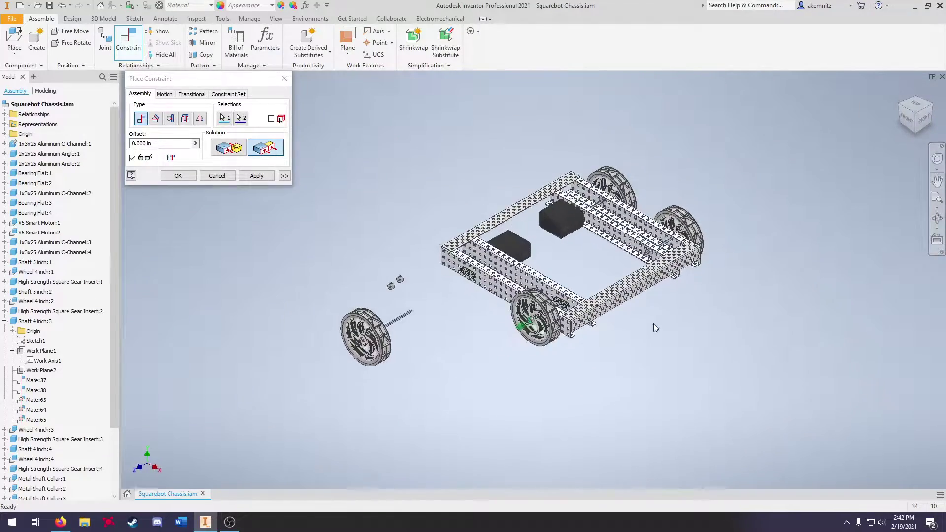
scroll(531, 322, down, 8)
scroll(522, 302, down, 3)
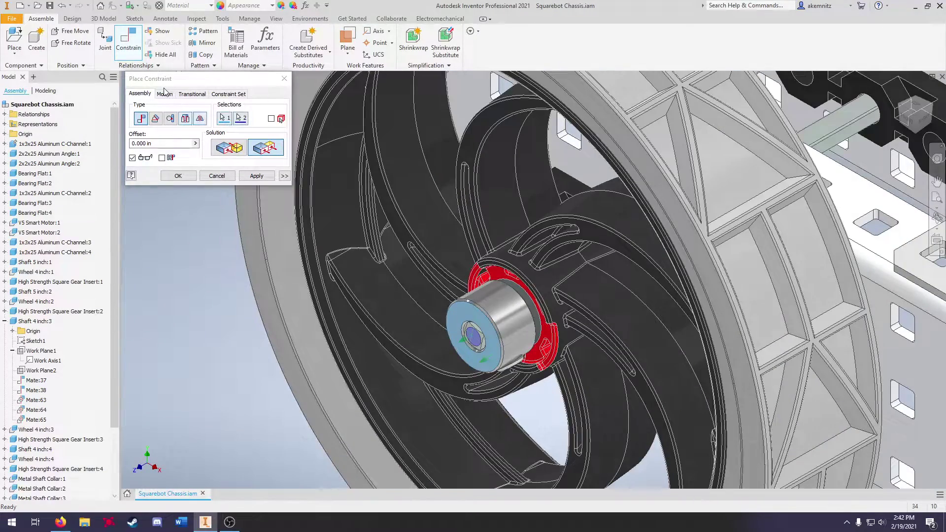
Apply the collar-to-shaft flush constraint with an offset of .25 in so the shaft extends beyond the collar.
click(165, 143)
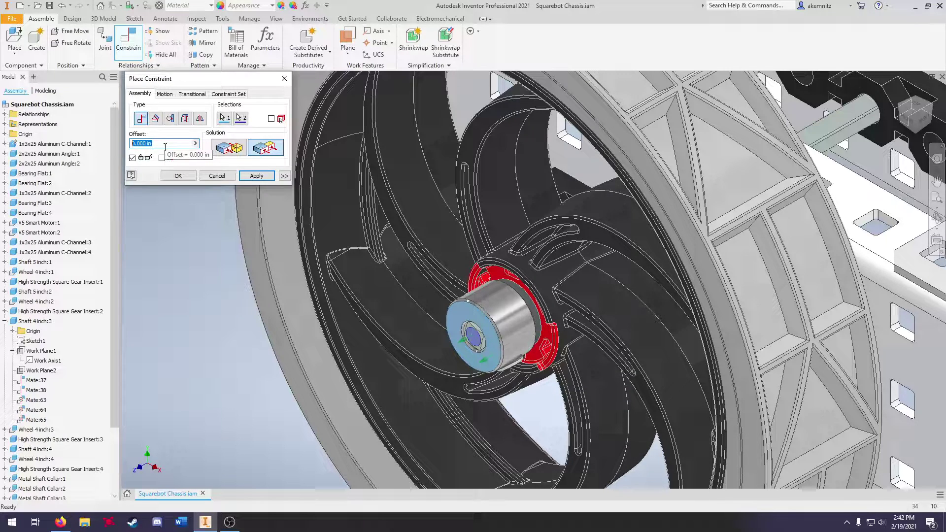
text(-)
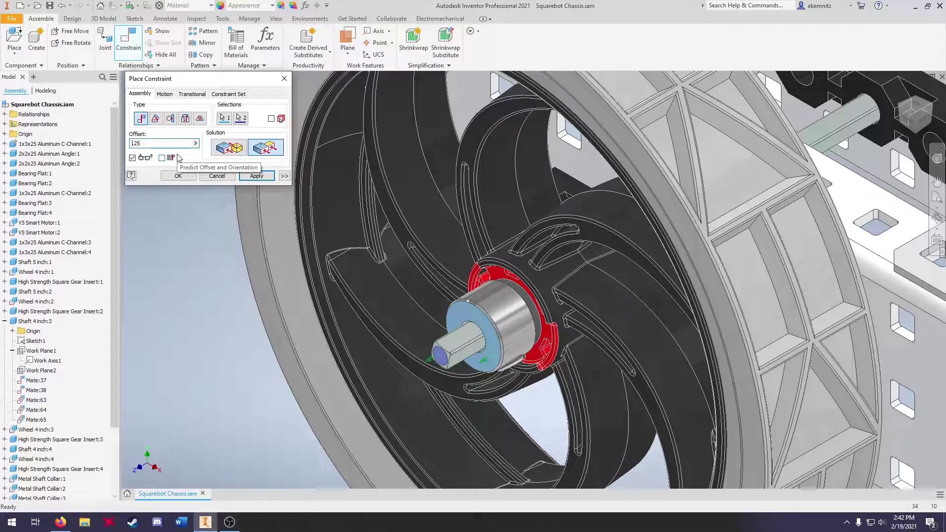
text(-)
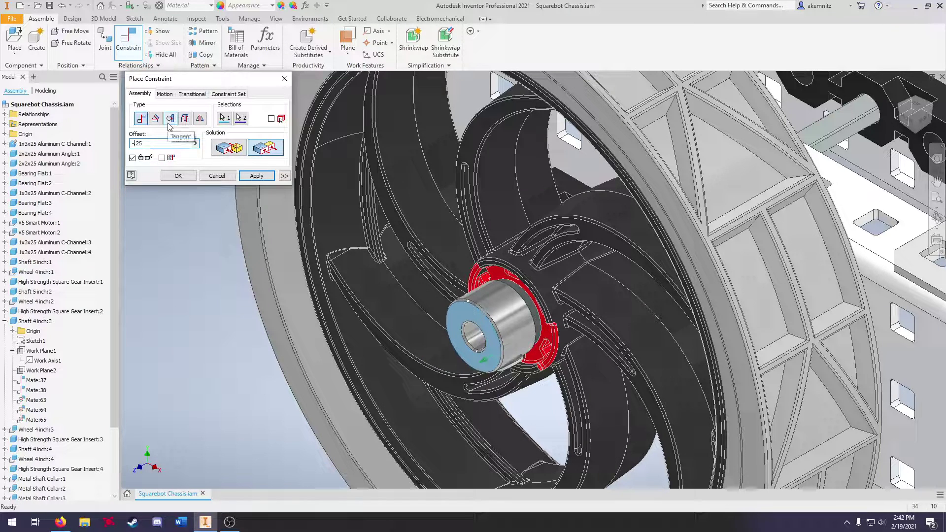
key(BackSpace)
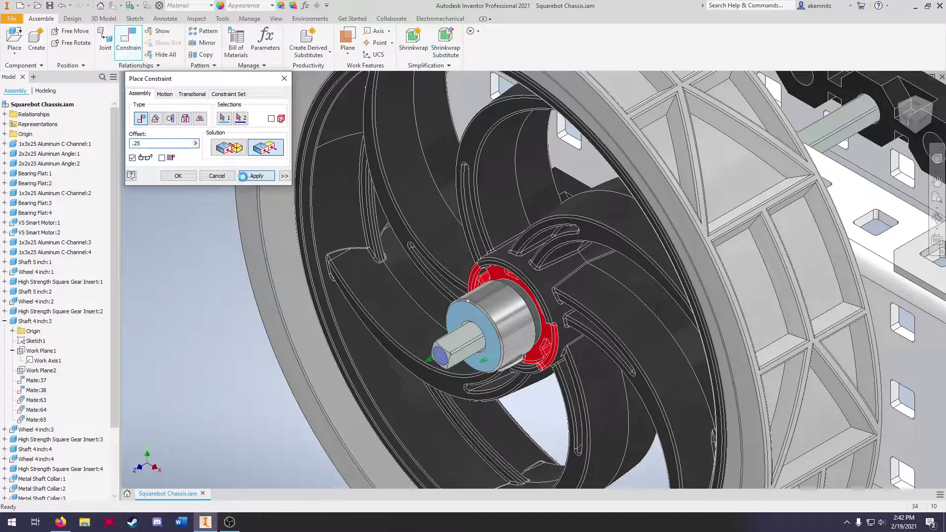
click(245, 178)
click(284, 79)
Slide the remaining loose 4-inch shaft farther through its wheel in the direction of the chassis.
scroll(414, 208, up, 5)
mouse_move(481, 198)
mouse_down()
mouse_move(464, 386)
mouse_move(463, 197)
mouse_up()
drag(463, 197, 557, 421)
key(F6)
scroll(439, 377, up, 6)
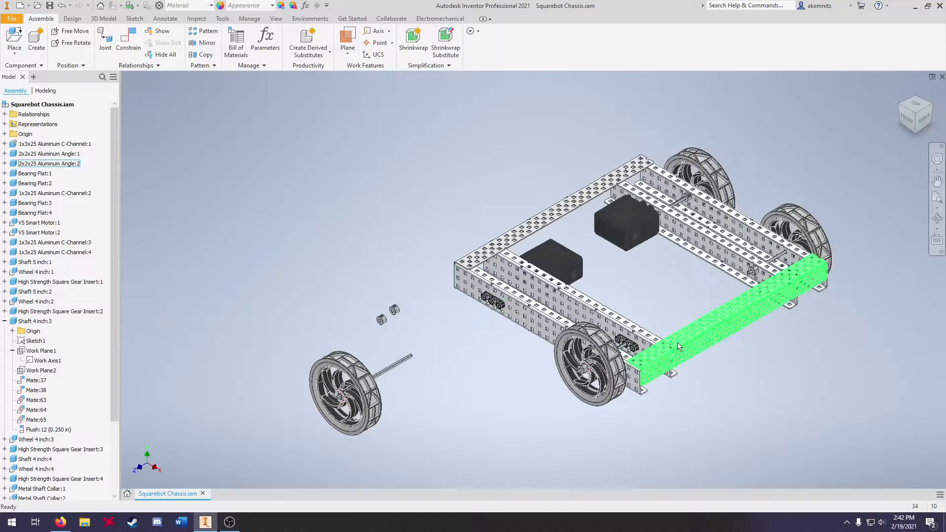
scroll(734, 348, up, 3)
scroll(734, 344, down, 6)
scroll(667, 303, up, 5)
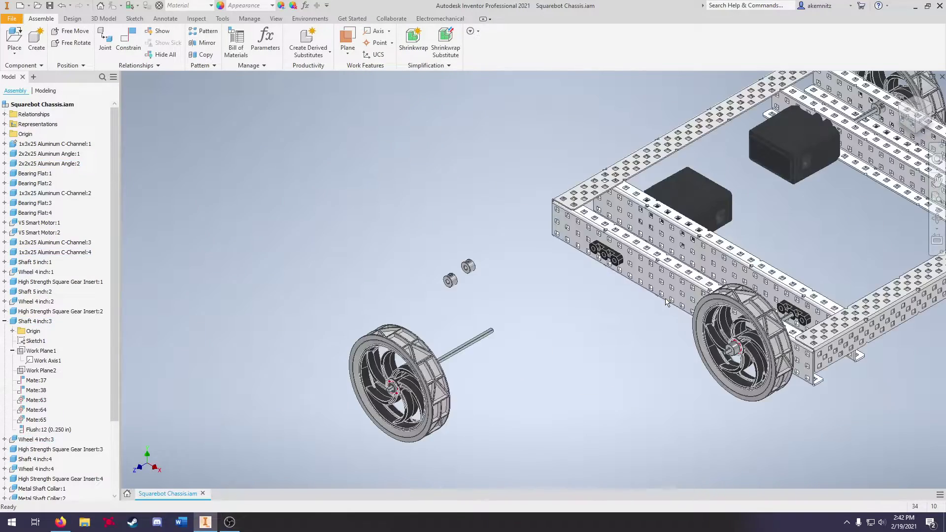
scroll(574, 284, up, 3)
drag(410, 380, 513, 321)
click(523, 293)
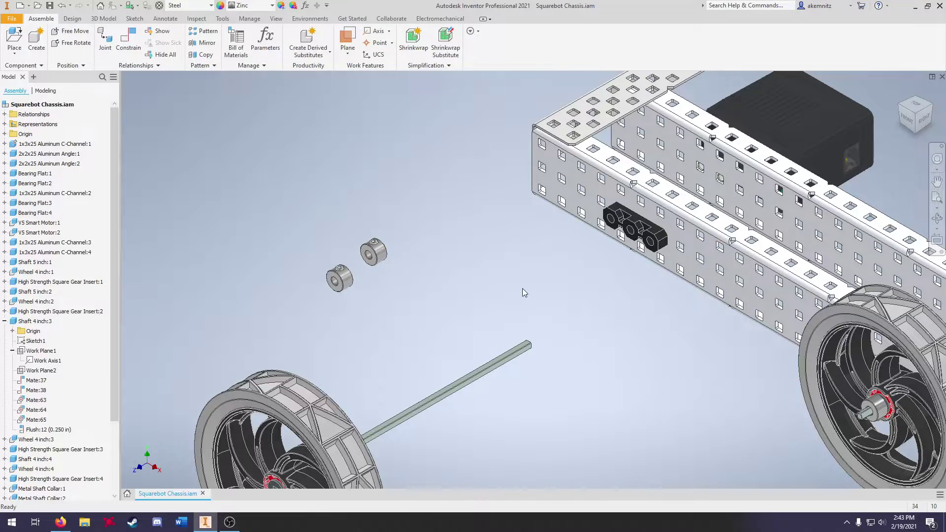
Move the loose wheel and its 4-inch shaft downward, clear of the outer C-channel's empty bearing flat.
scroll(521, 306, down, 4)
scroll(520, 320, up, 5)
scroll(518, 332, down, 1)
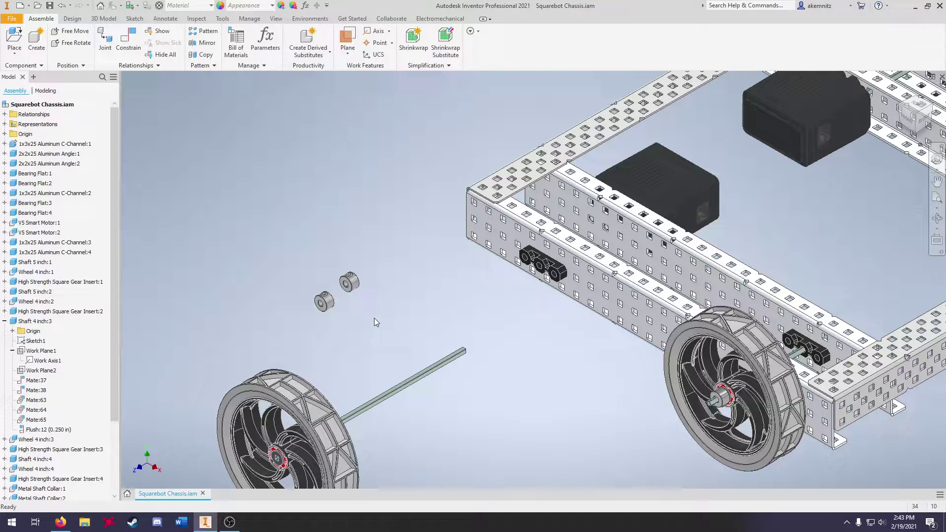
drag(405, 385, 414, 483)
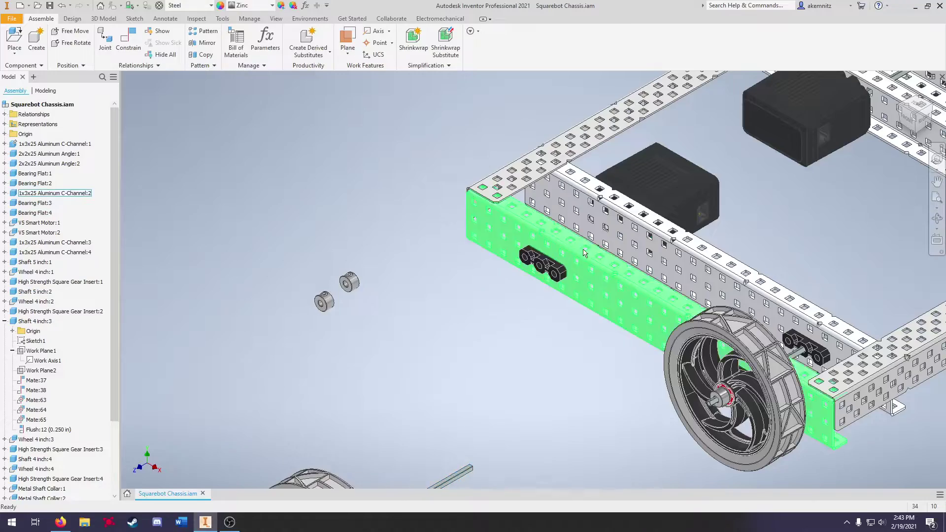
Examine from the front how the motor's shaft socket lines up with the holes of the empty bearing flat.
scroll(573, 256, up, 5)
scroll(574, 255, up, 3)
shift+middle_drag(574, 255, 579, 222)
click(912, 115)
scroll(498, 234, up, 5)
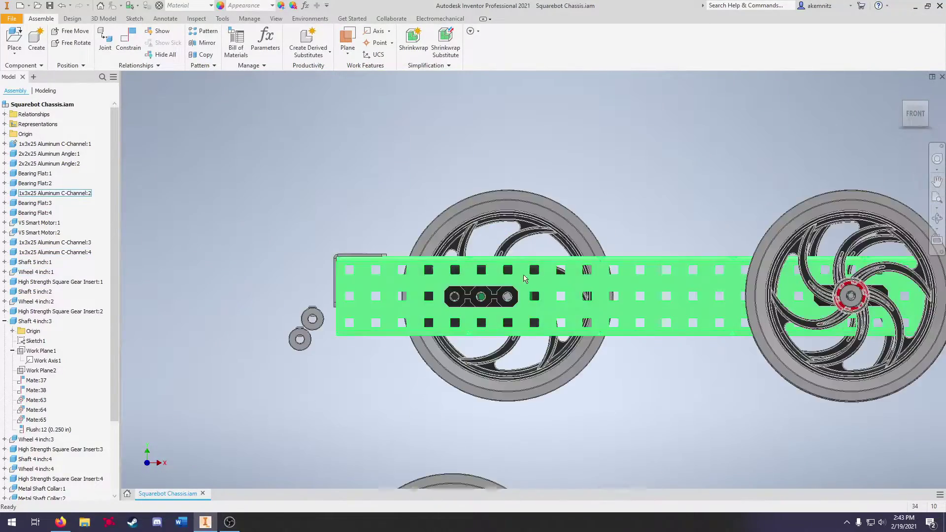
scroll(506, 295, up, 8)
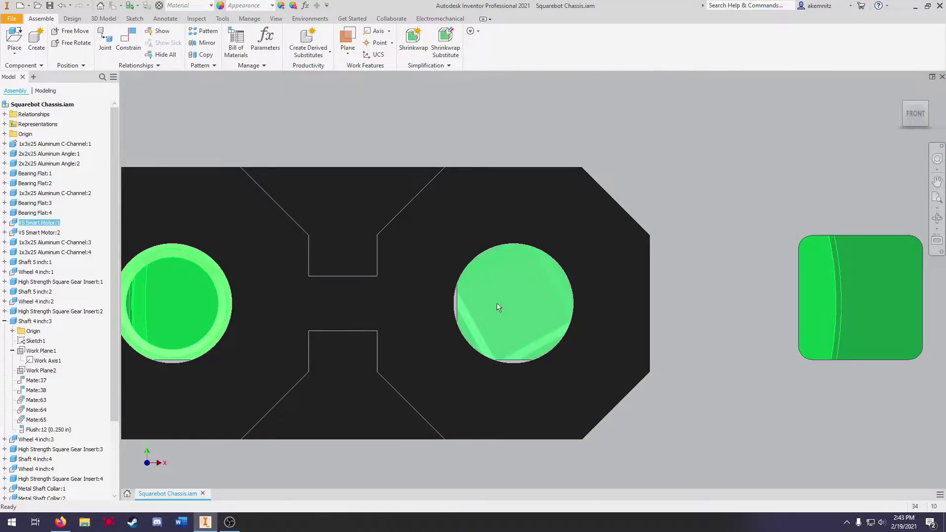
click(497, 304)
scroll(497, 304, down, 7)
Hide the inner C-channel in front of the V5 Smart Motor next to the empty bearing flat.
drag(915, 113, 908, 151)
scroll(644, 220, down, 5)
scroll(592, 283, up, 3)
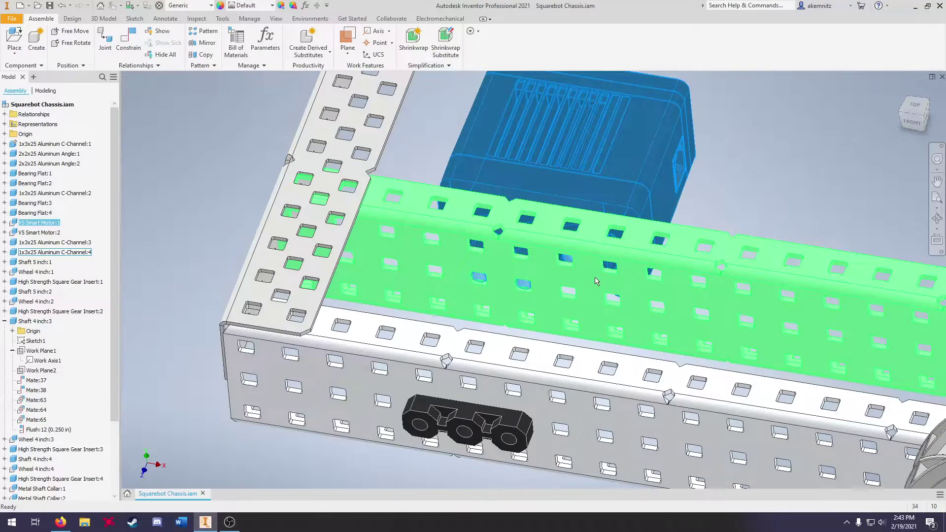
click(595, 279)
right_click(594, 282)
click(625, 209)
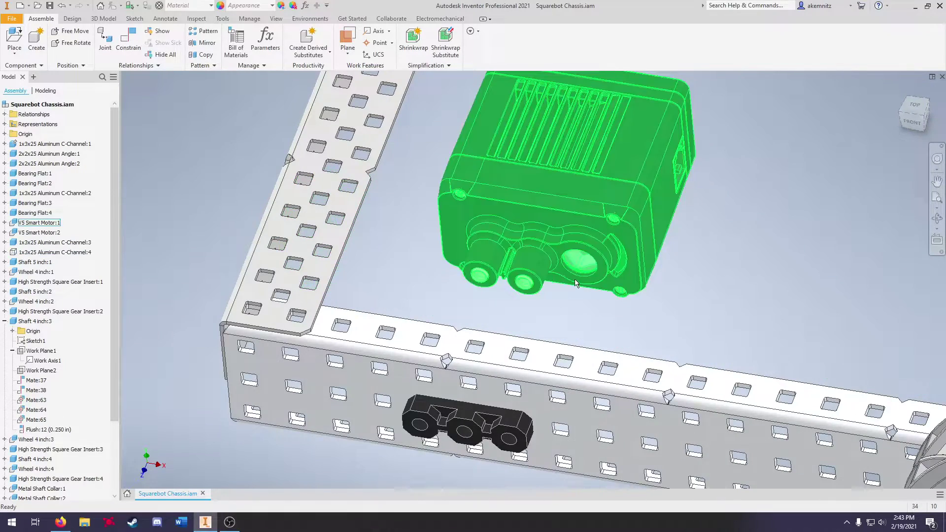
Examine the square shaft socket of the exposed V5 Smart Motor and its position relative to the outer C-channel.
scroll(575, 285, up, 8)
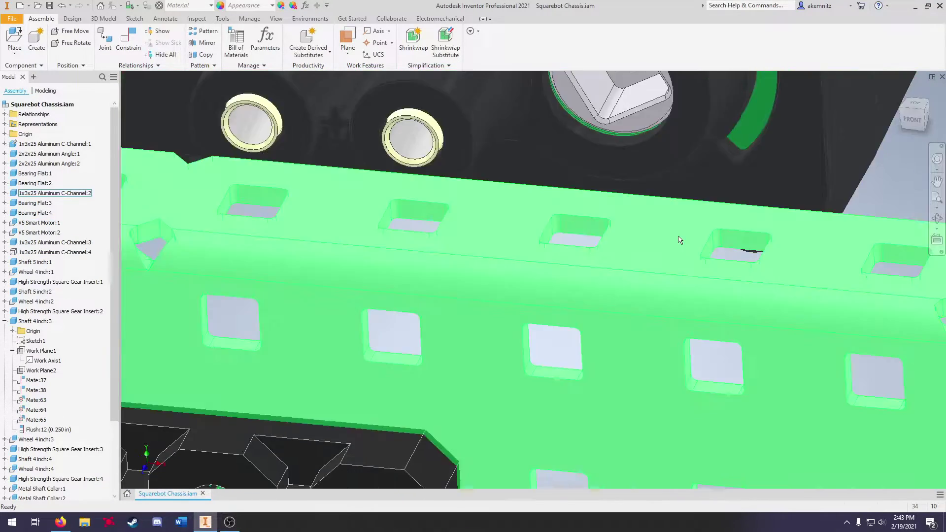
scroll(679, 240, down, 5)
scroll(661, 151, up, 6)
mouse_move(917, 118)
mouse_down()
mouse_move(924, 100)
mouse_move(913, 133)
mouse_up()
click(712, 120)
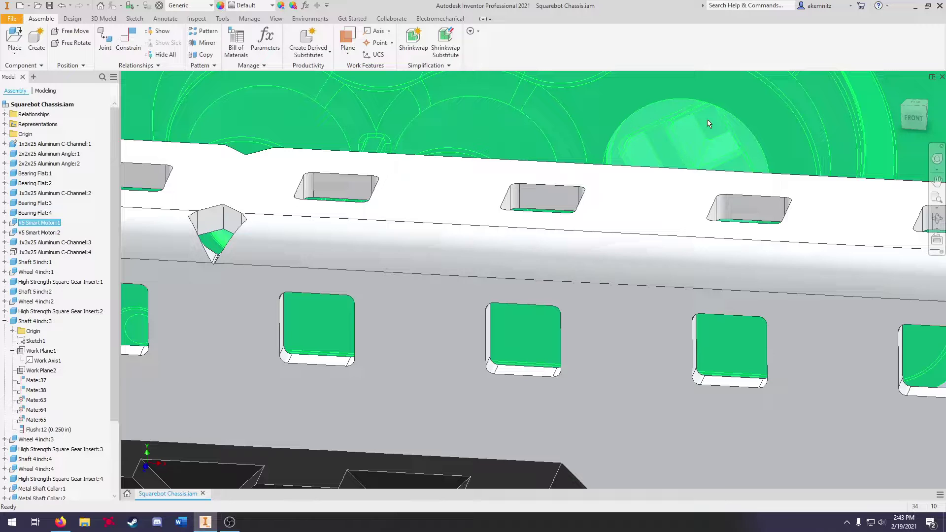
scroll(707, 120, down, 6)
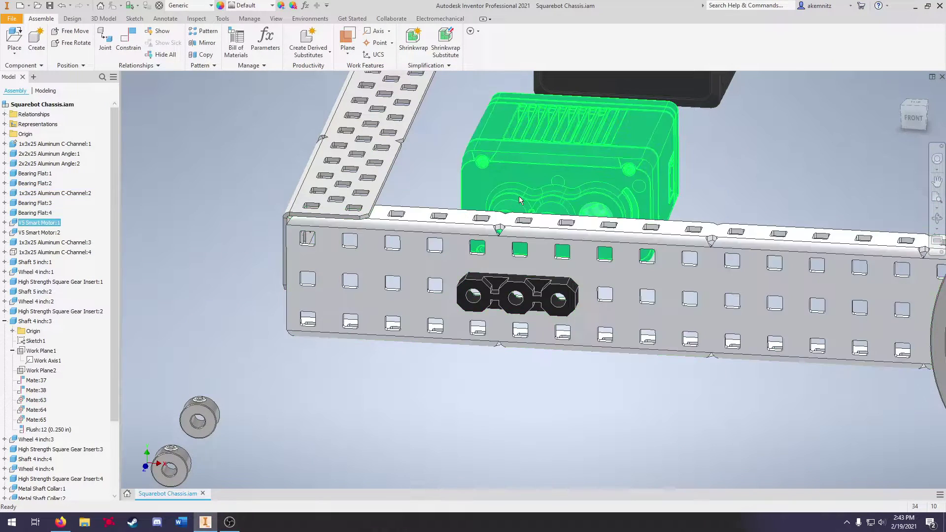
scroll(519, 196, down, 3)
click(604, 325)
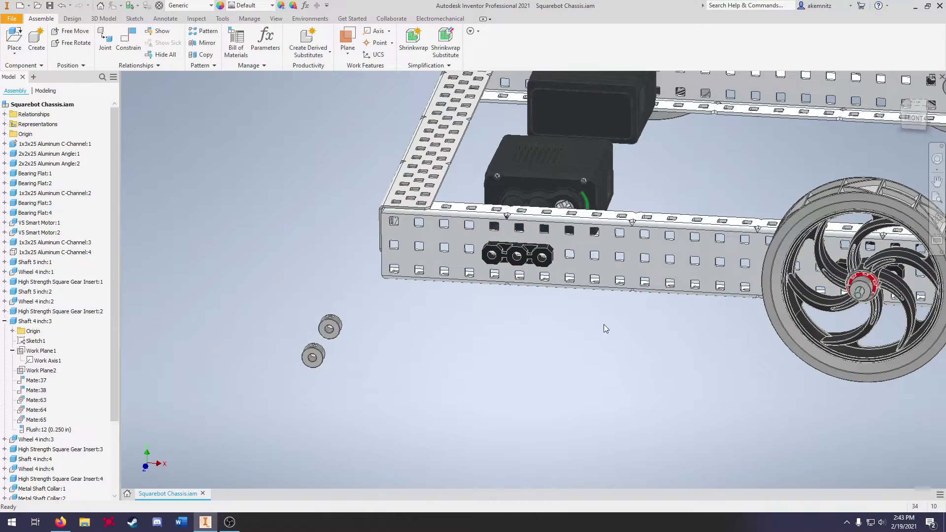
Turn the visibility of the hidden inner C-channel back on.
right_click(29, 253)
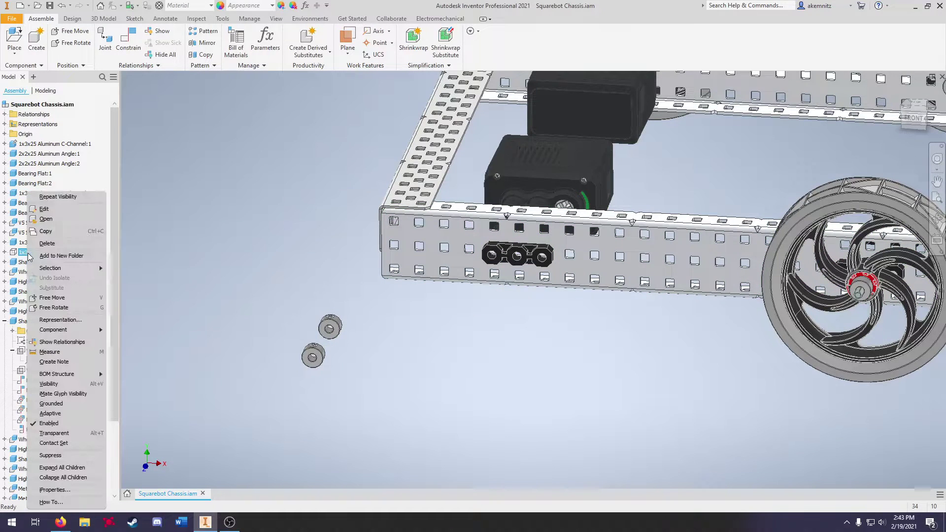
click(77, 386)
scroll(430, 331, up, 6)
scroll(458, 322, down, 5)
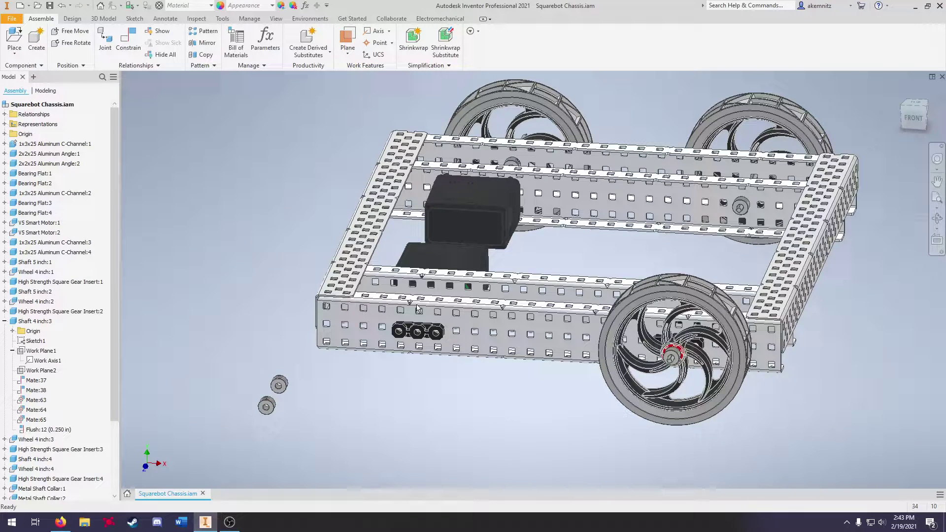
Collapse Shaft 4 inch:3 in the model tree and expand the loose Shaft 5 inch:2 down to its Work Axis1.
mouse_move(432, 322)
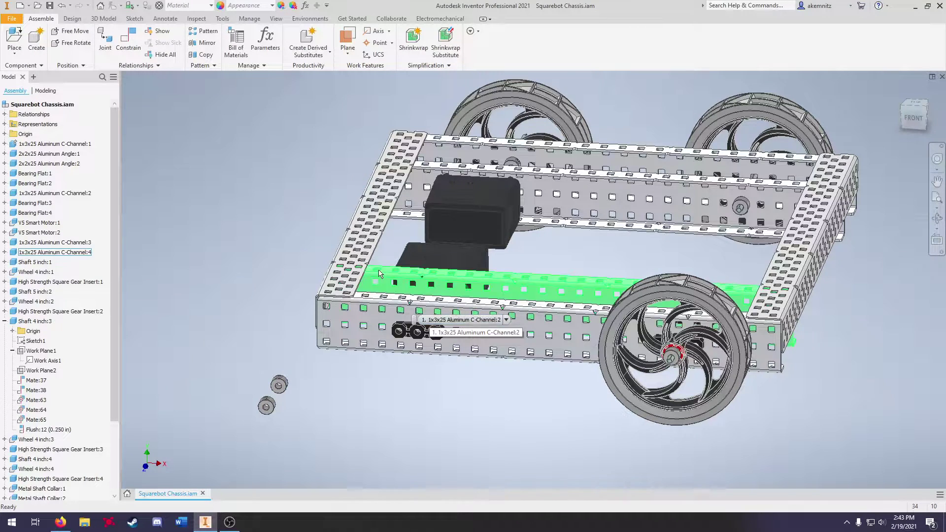
click(5, 321)
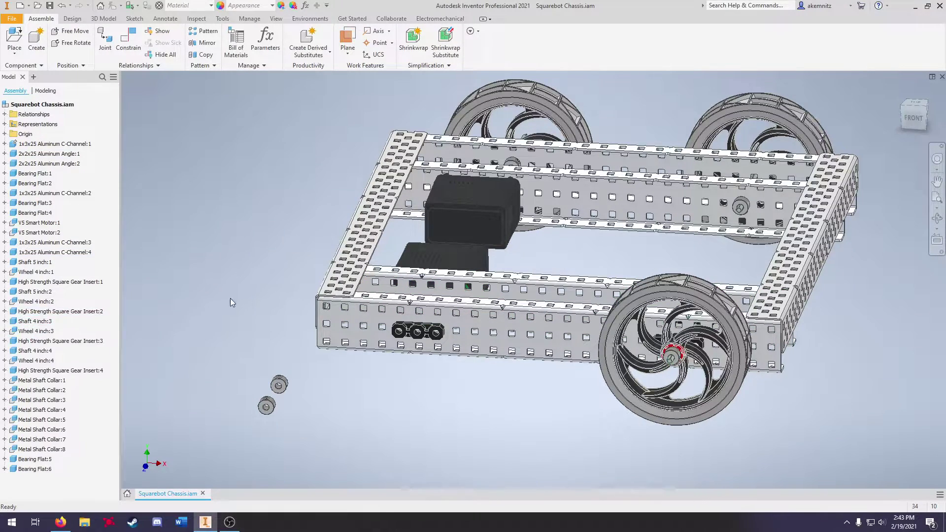
scroll(355, 296, up, 5)
drag(365, 413, 372, 458)
scroll(383, 348, down, 4)
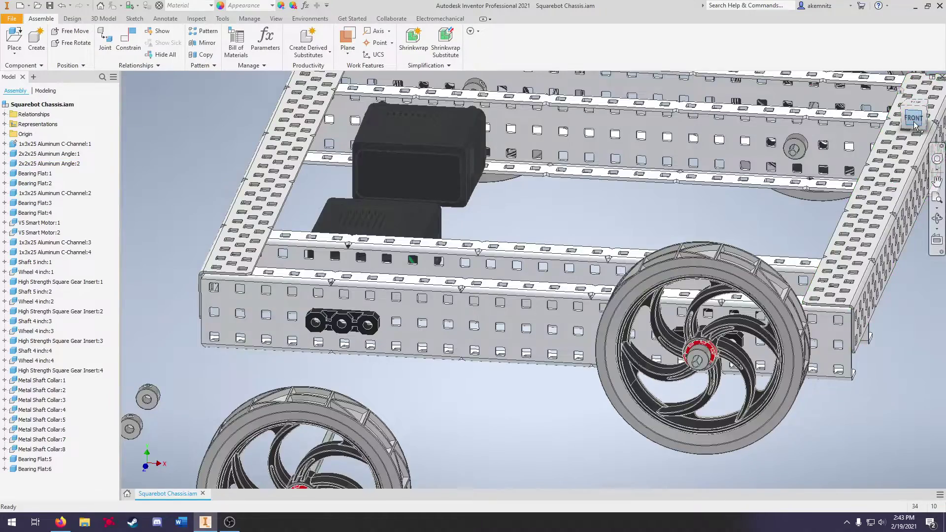
drag(916, 123, 876, 150)
scroll(763, 194, up, 3)
scroll(438, 396, down, 3)
drag(513, 363, 556, 312)
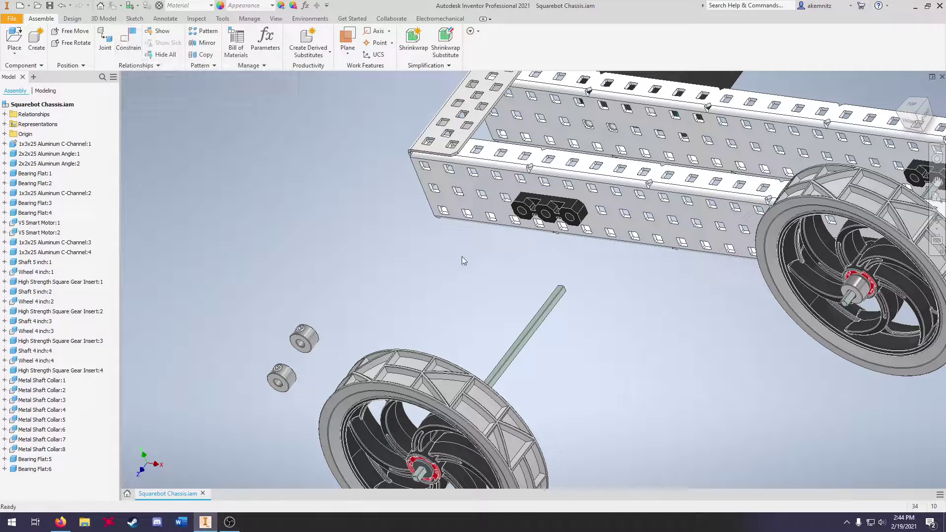
click(534, 323)
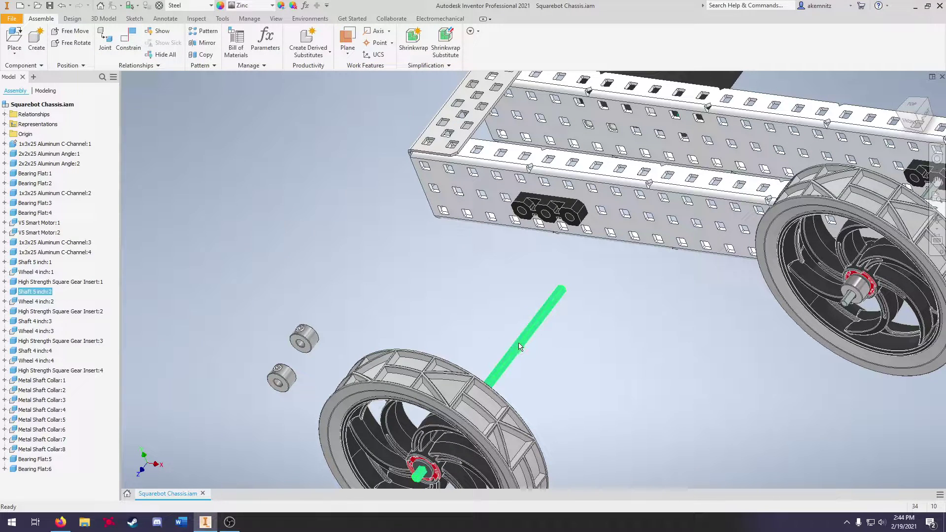
click(5, 292)
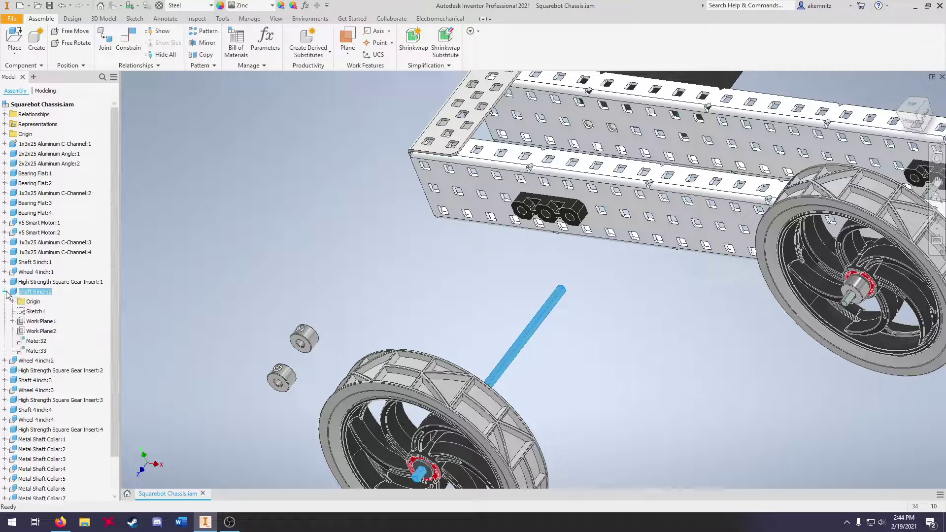
click(12, 321)
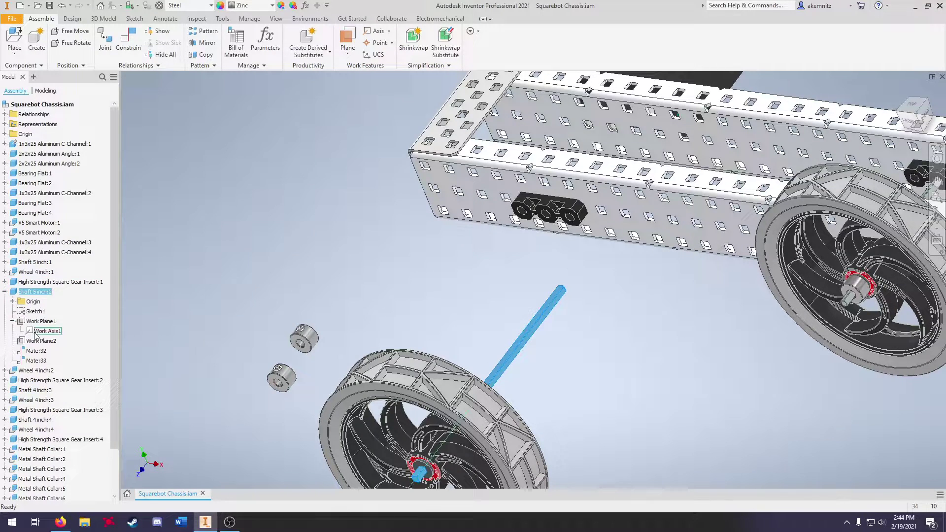
Mate Work Axis1 of Shaft 5 inch:2 to the axis of the empty bearing flat's end hole nearest the mounted wheel, with 0.000 in offset.
key(Escape)
key(c)
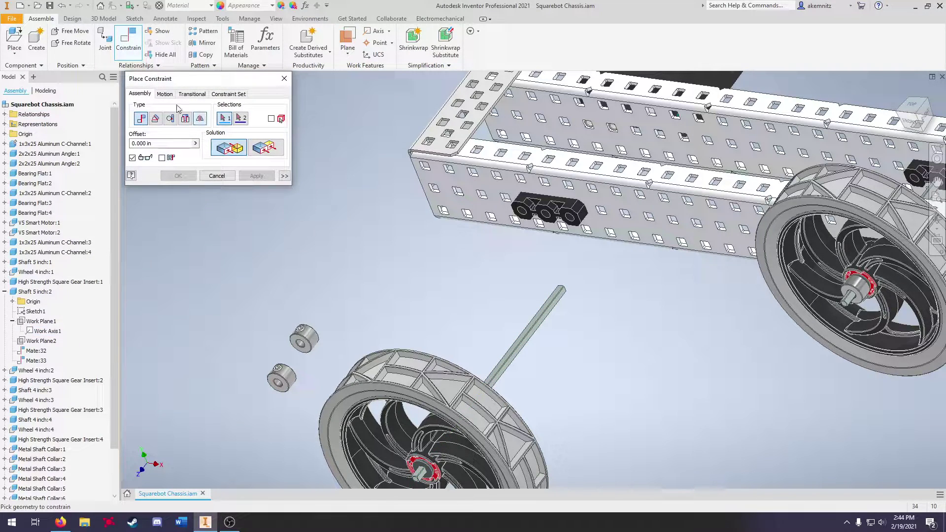
click(42, 332)
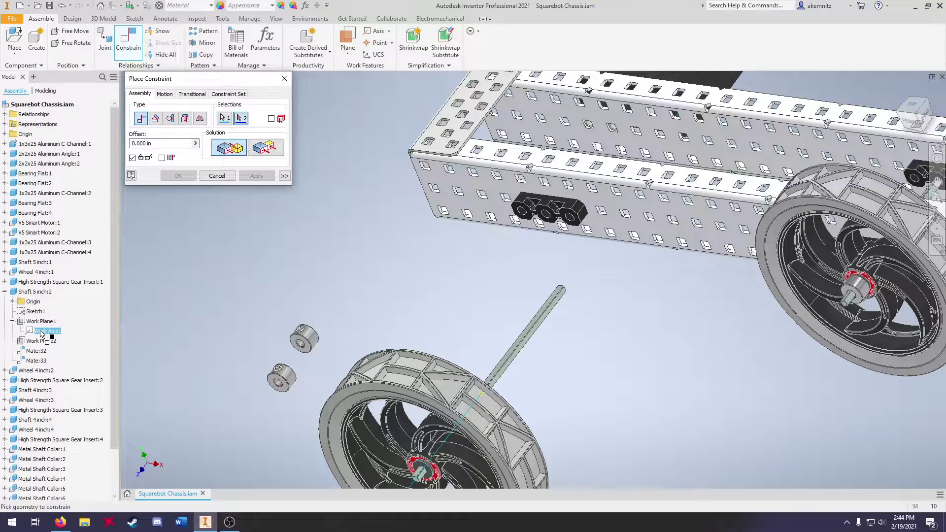
scroll(437, 379, down, 3)
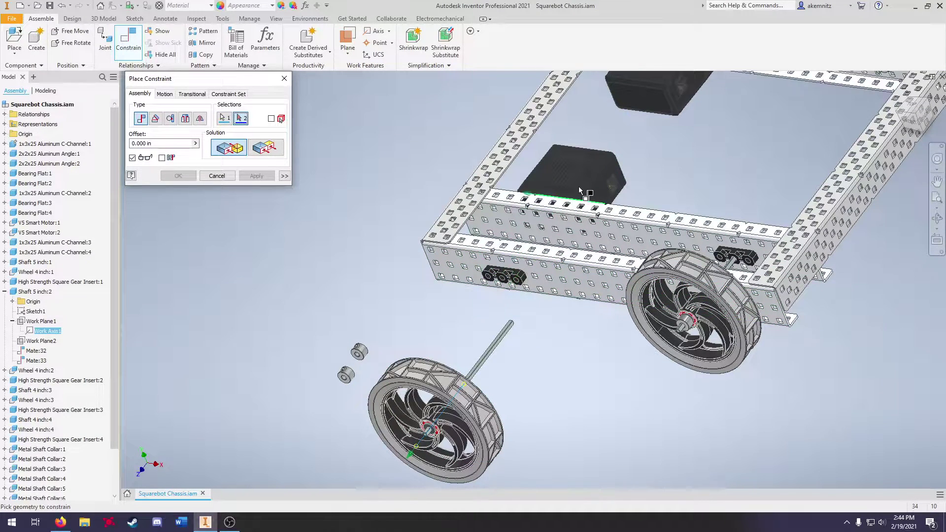
scroll(525, 277, up, 4)
scroll(518, 278, up, 2)
click(517, 280)
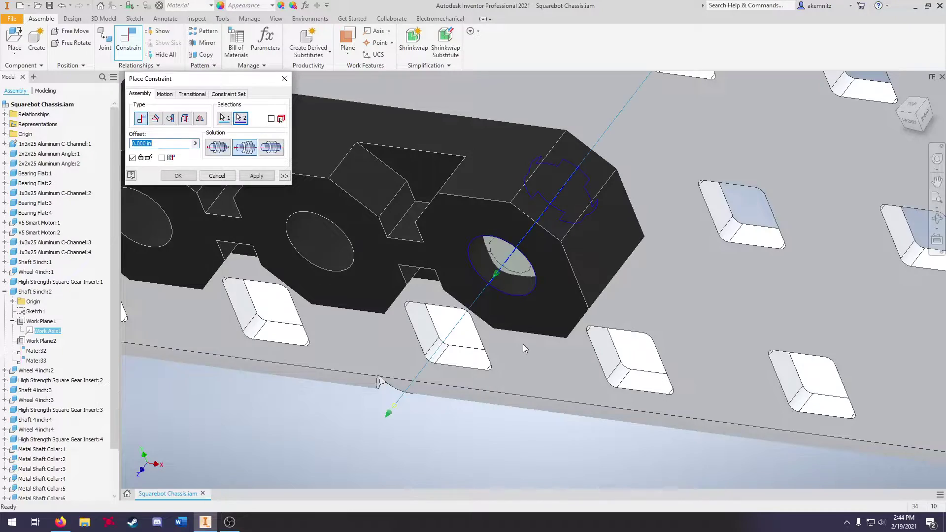
scroll(522, 340, down, 3)
scroll(530, 365, down, 2)
click(254, 178)
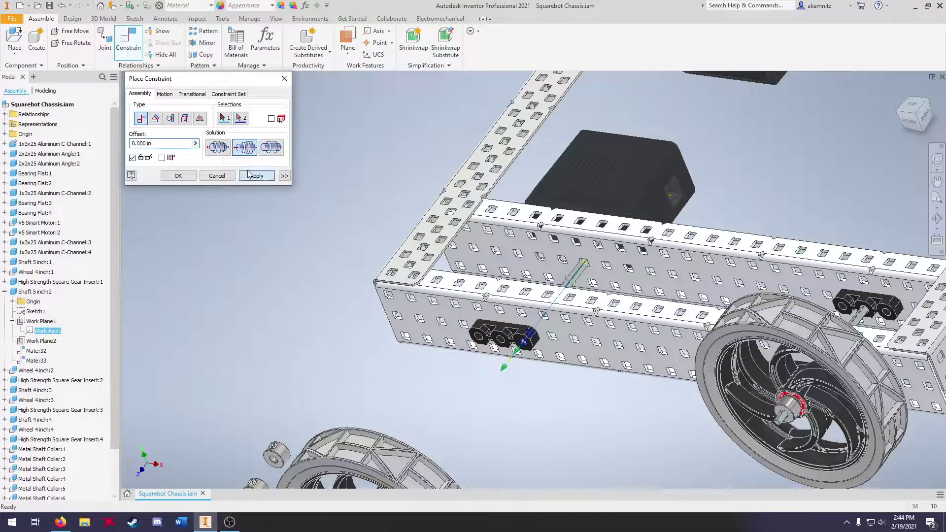
key(Escape)
Slide the 5-inch shaft outward along its axis until its inner end clears the bearing flat.
drag(522, 346, 468, 417)
click(524, 418)
scroll(468, 367, up, 5)
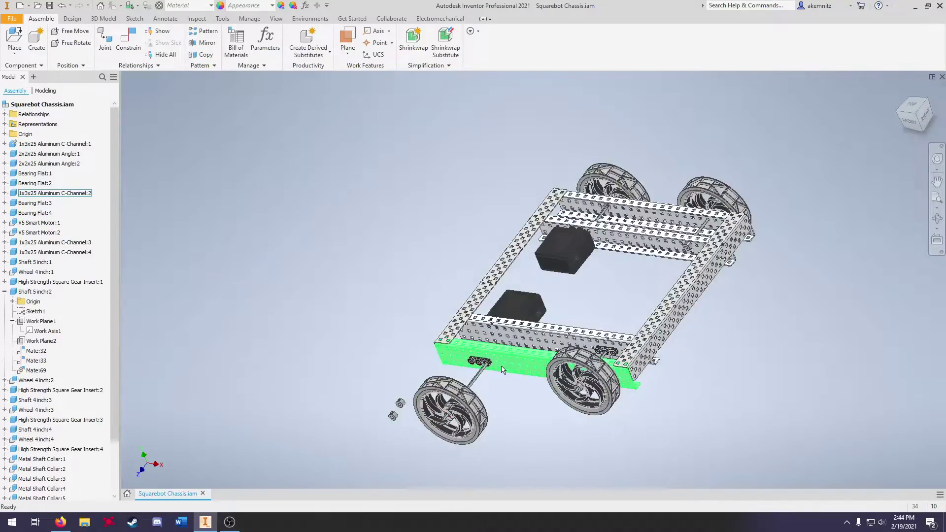
scroll(495, 360, down, 6)
drag(432, 378, 403, 436)
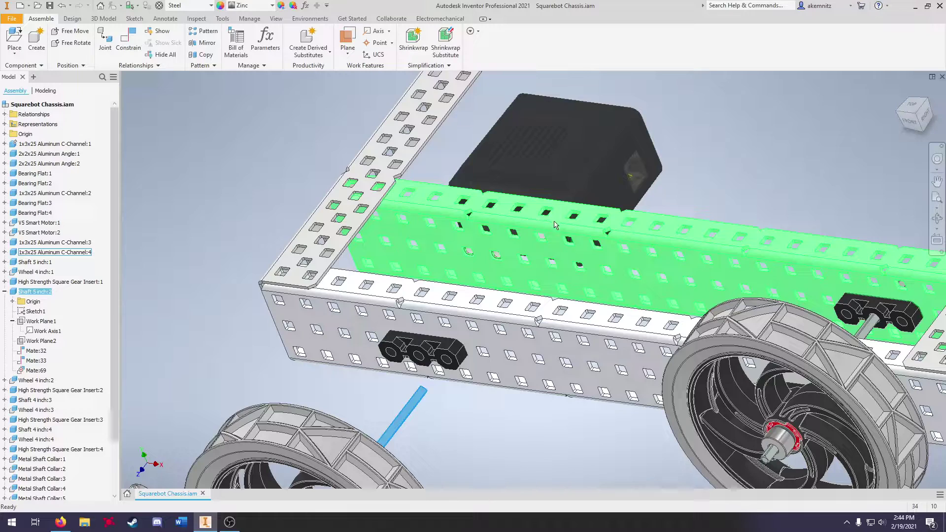
Examine how the pulled-out 5-inch shaft lines up with the V5 Smart Motor behind the inner C-channel.
click(552, 159)
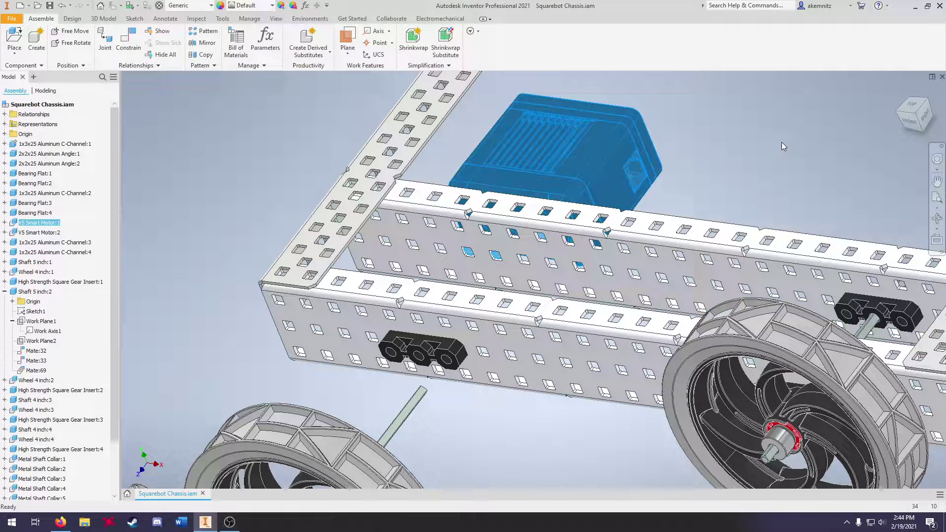
click(425, 389)
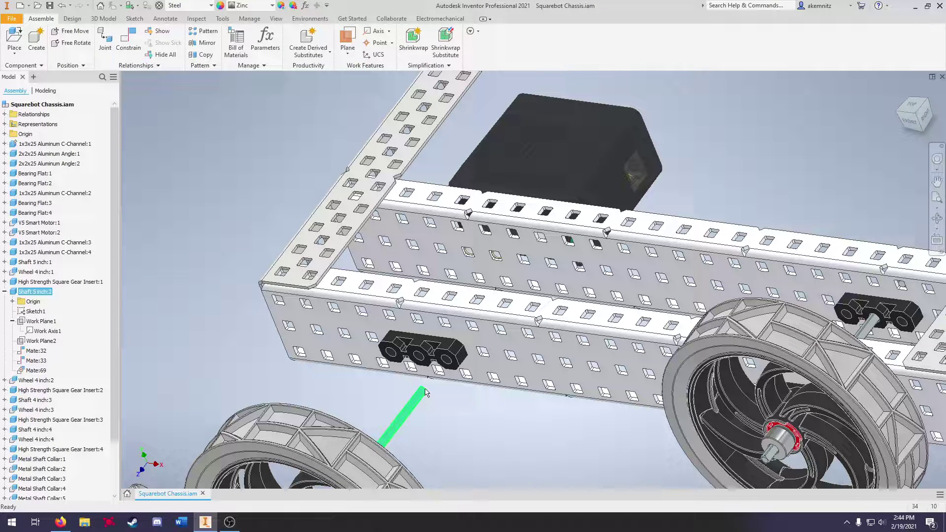
scroll(378, 345, up, 5)
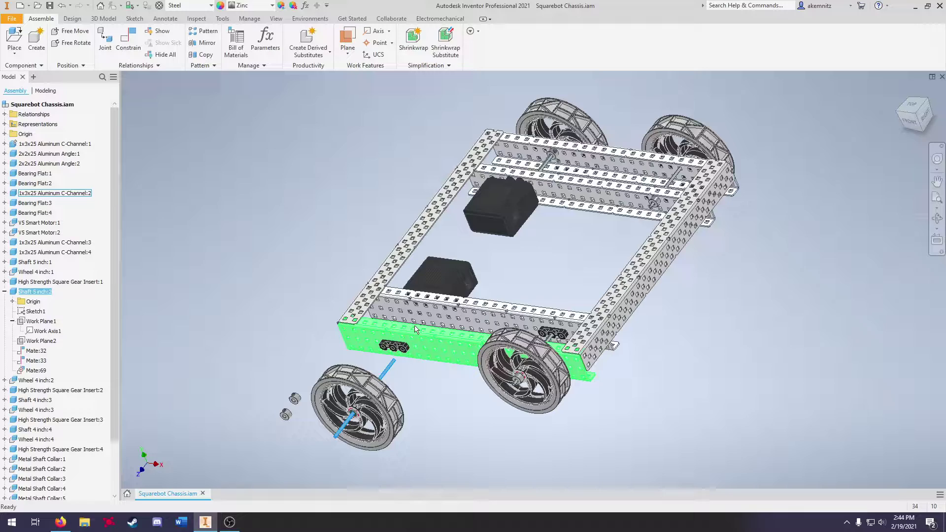
scroll(599, 257, down, 2)
scroll(603, 261, up, 1)
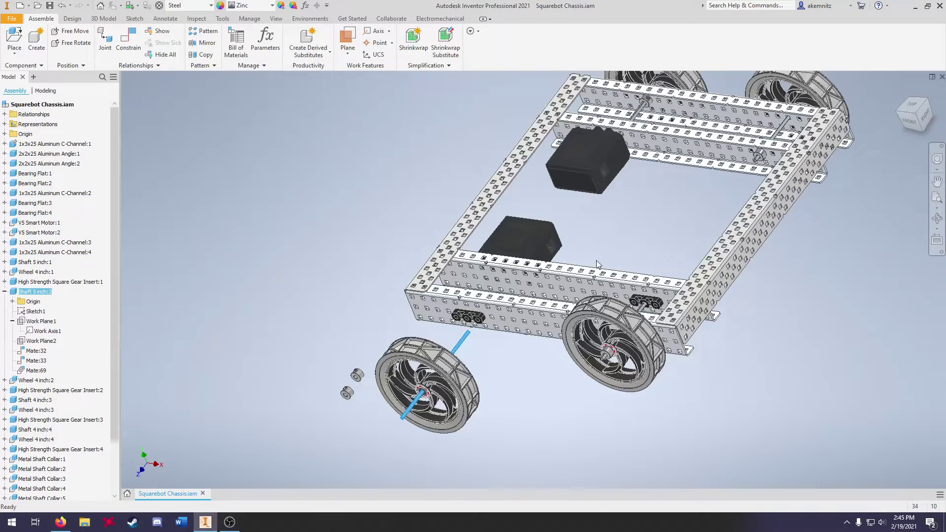
scroll(481, 279, down, 3)
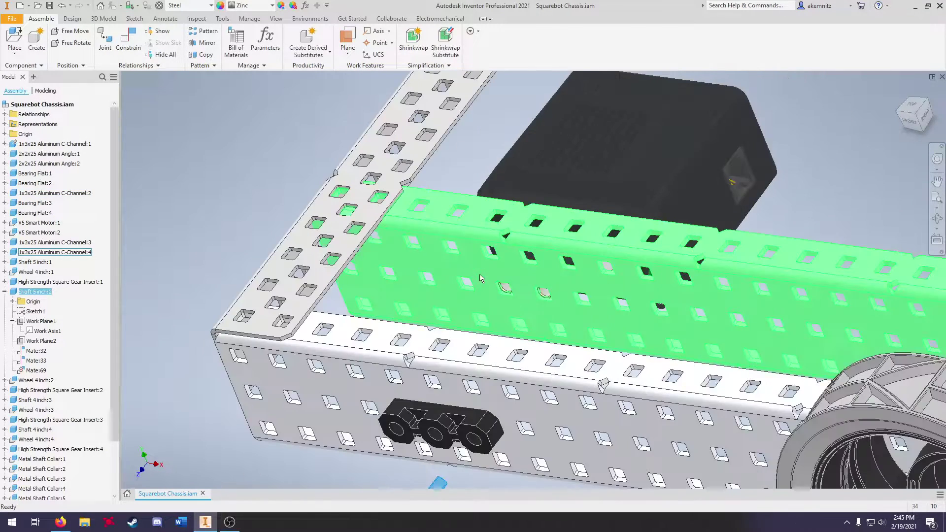
scroll(492, 263, up, 3)
key(Escape)
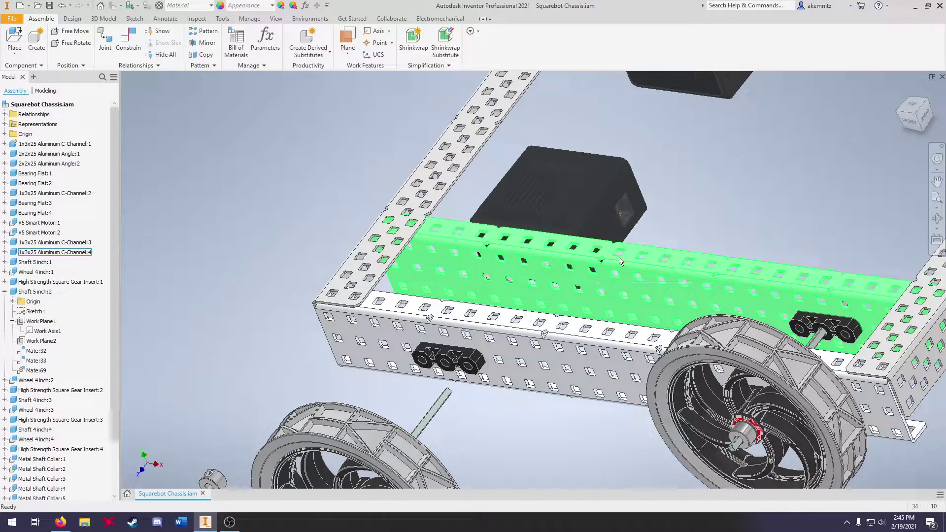
Hide 1x3x25 Aluminum C-Channel:4 to expose the square shaft socket of the V5 Smart Motor.
right_click(620, 258)
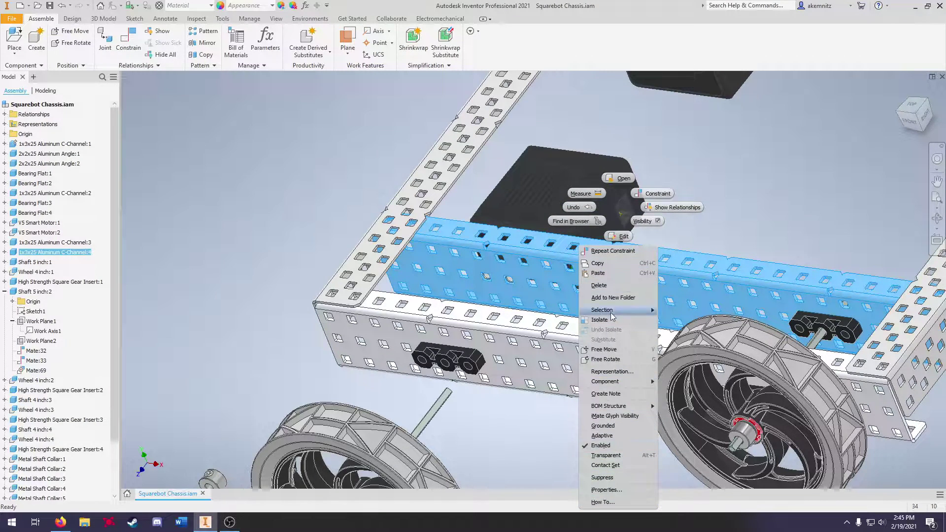
click(660, 222)
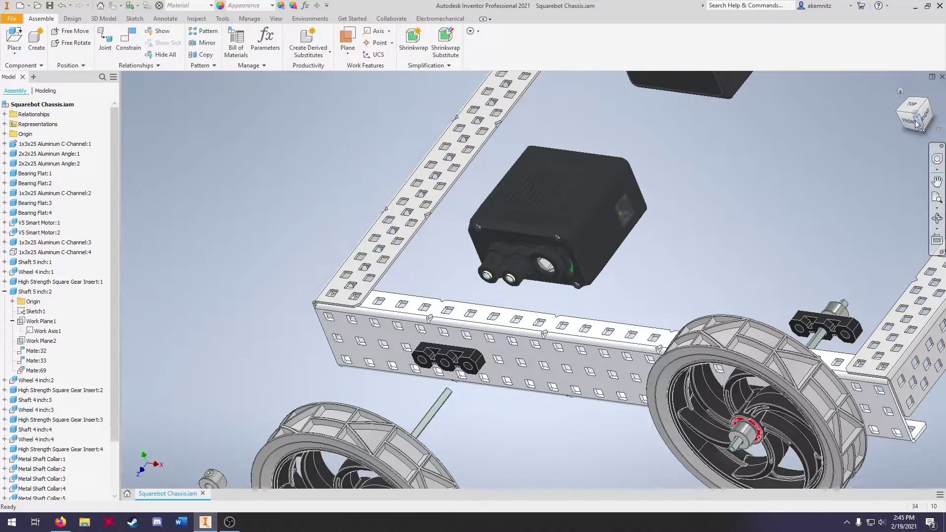
drag(912, 114, 919, 113)
mouse_move(791, 293)
shift+middle_down()
mouse_move(788, 231)
mouse_move(786, 294)
shift+middle_up()
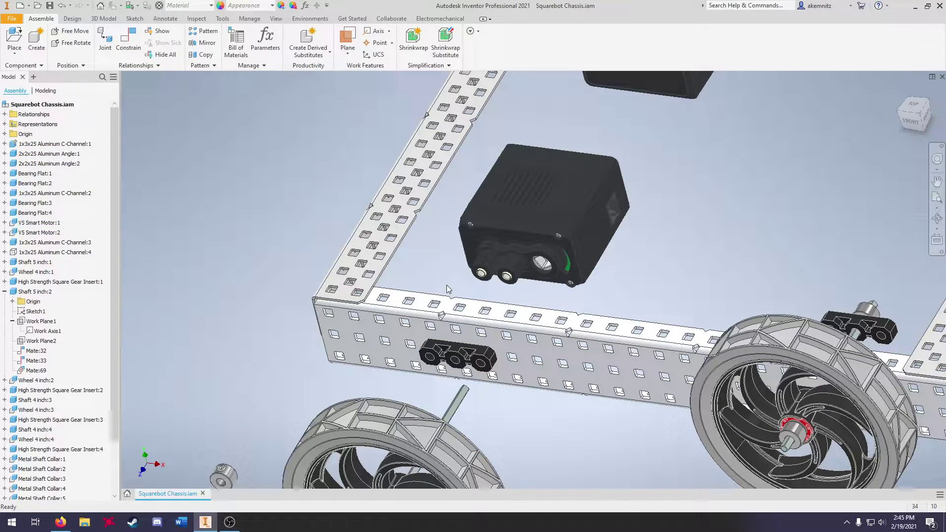
drag(913, 118, 914, 105)
scroll(524, 241, up, 3)
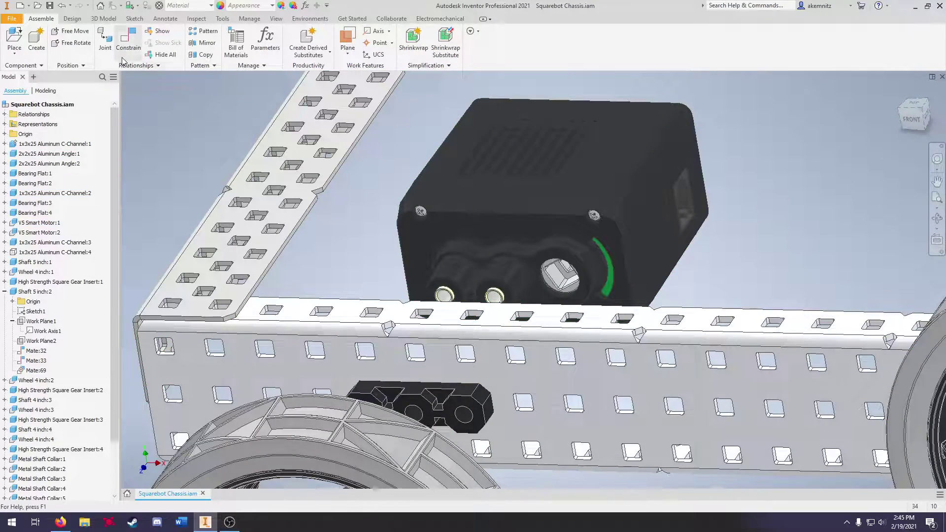
Mate a flat inner face of the motor's square socket to a flat side of Shaft 5 inch:2 with 0.000 in offset.
click(129, 46)
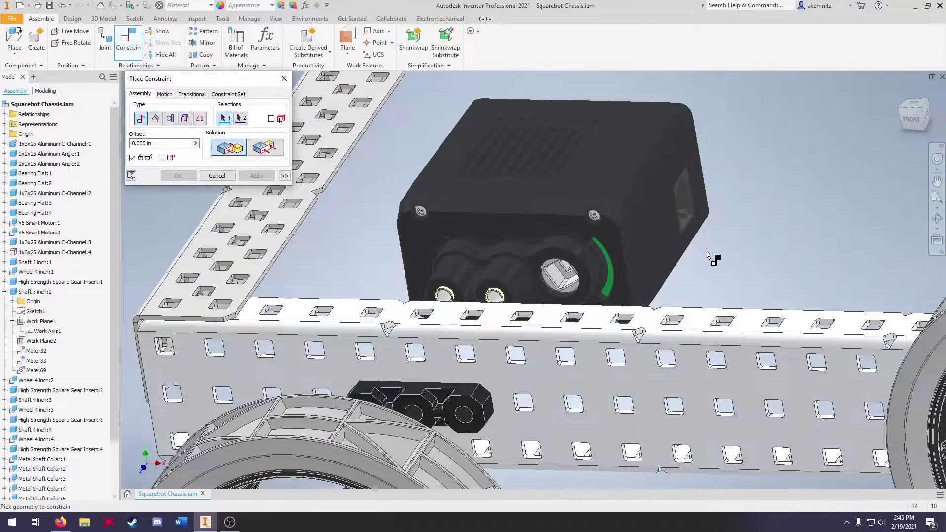
drag(914, 118, 916, 106)
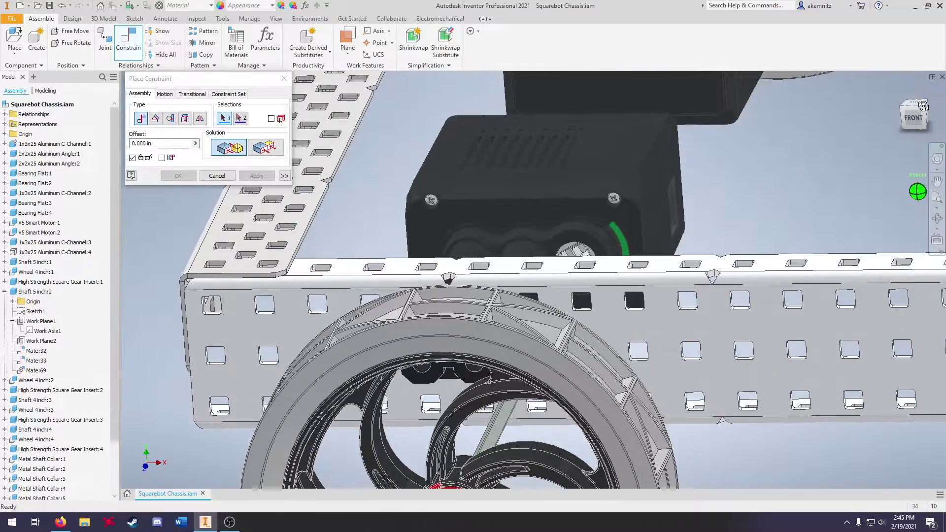
scroll(605, 239, up, 5)
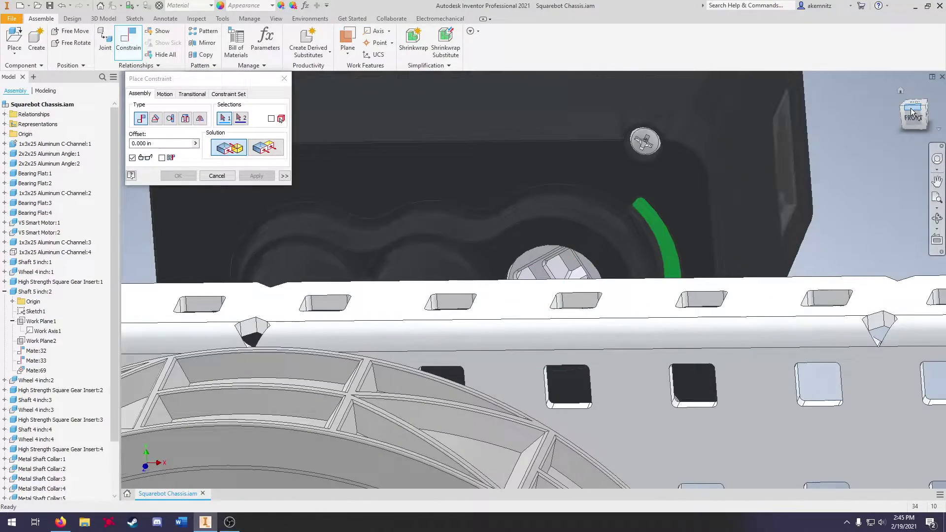
mouse_move(912, 112)
mouse_down()
mouse_move(897, 107)
mouse_move(906, 112)
mouse_up()
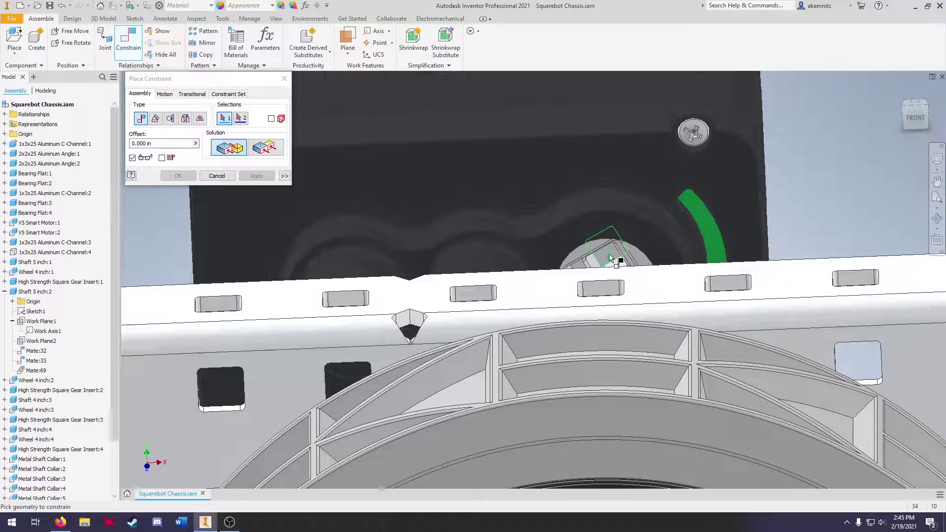
mouse_move(609, 258)
click(605, 259)
scroll(606, 258, up, 6)
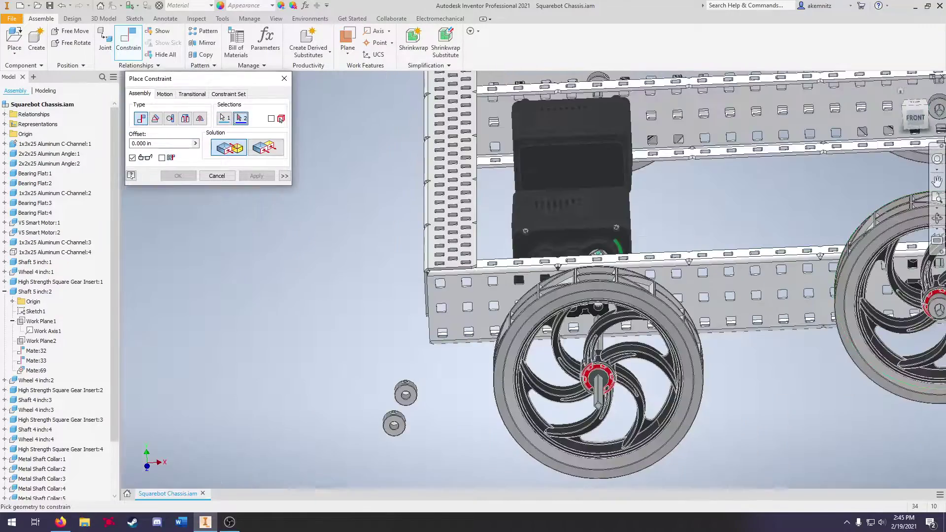
click(925, 100)
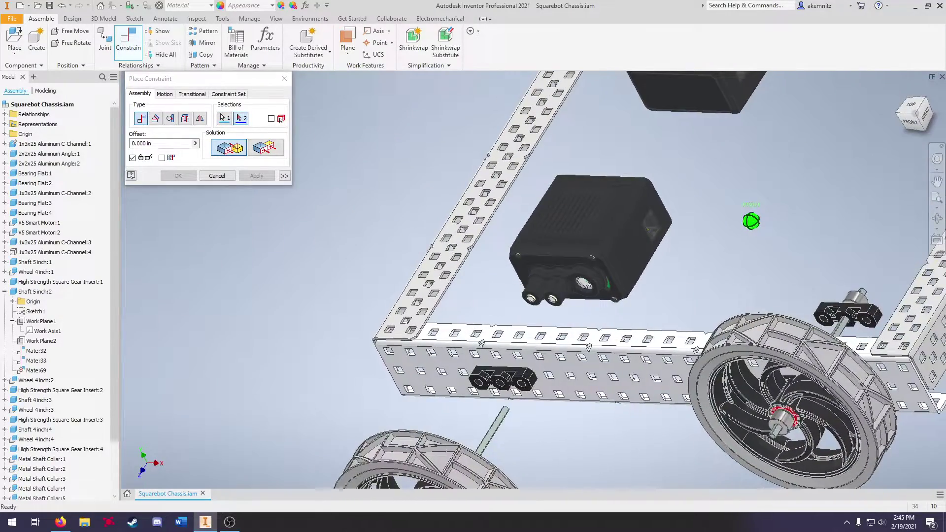
click(929, 104)
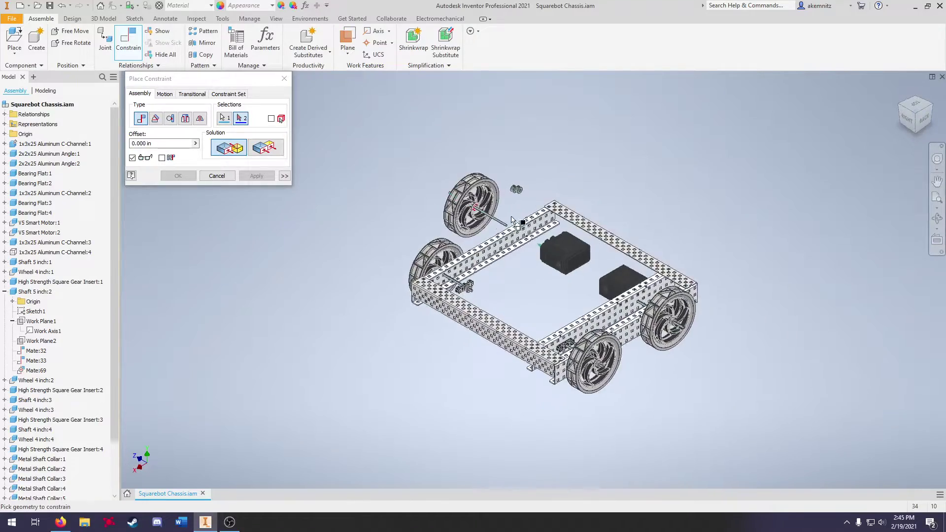
scroll(547, 300, down, 8)
click(543, 298)
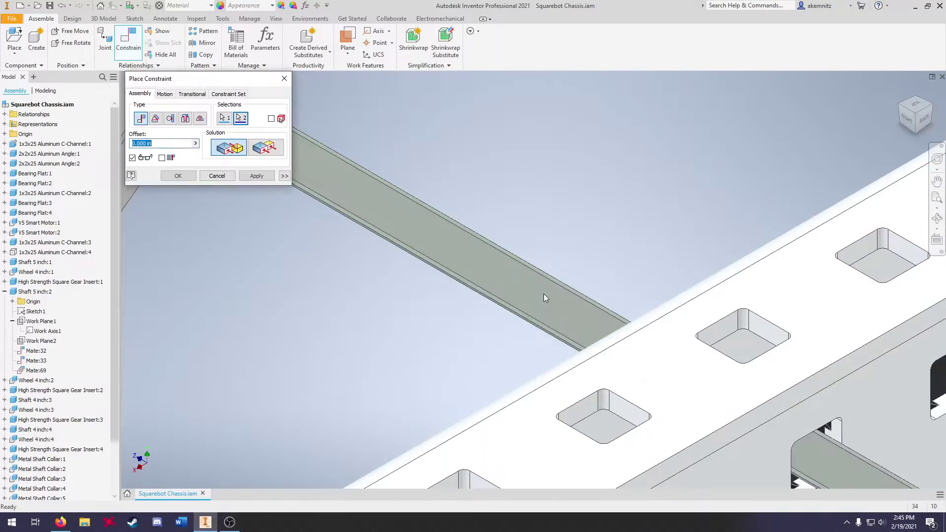
scroll(542, 294, up, 6)
click(257, 176)
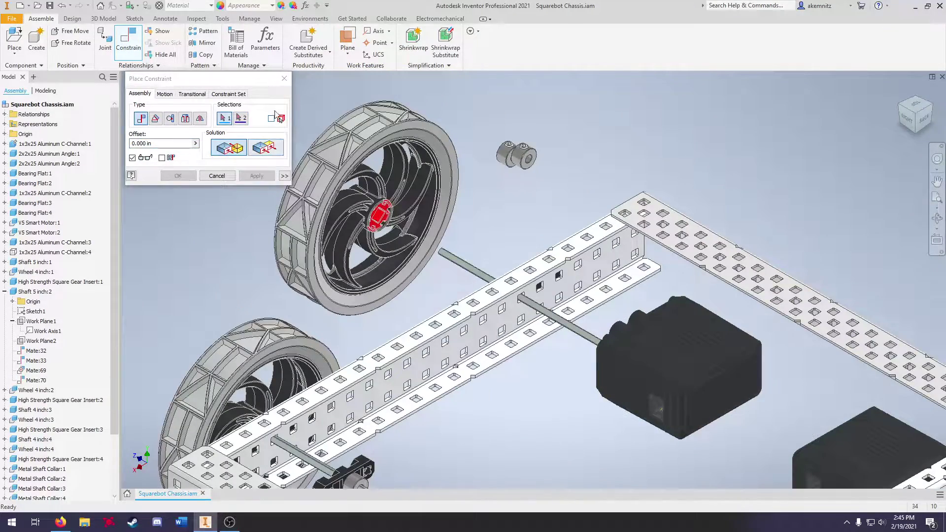
key(Escape)
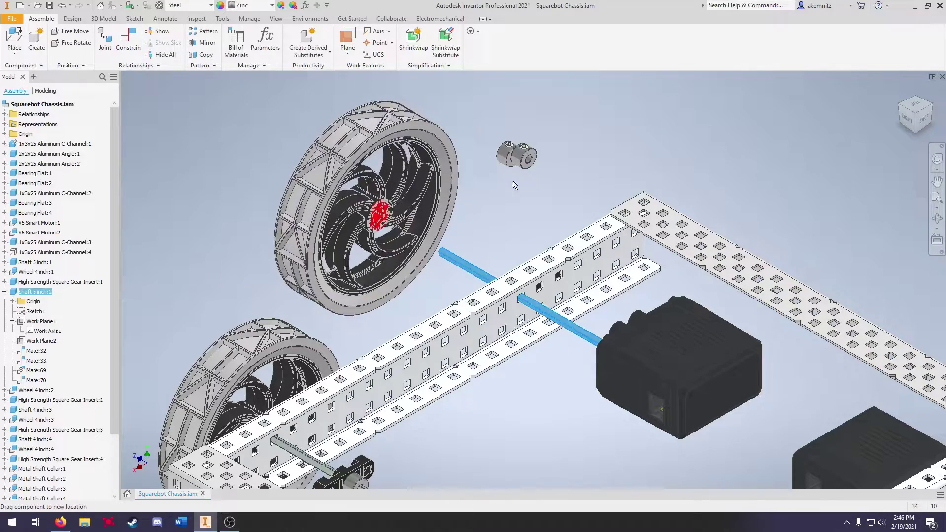
Move Wheel 4 inch:2 closer to the outer end of Shaft 5 inch:2.
drag(367, 197, 387, 281)
click(363, 366)
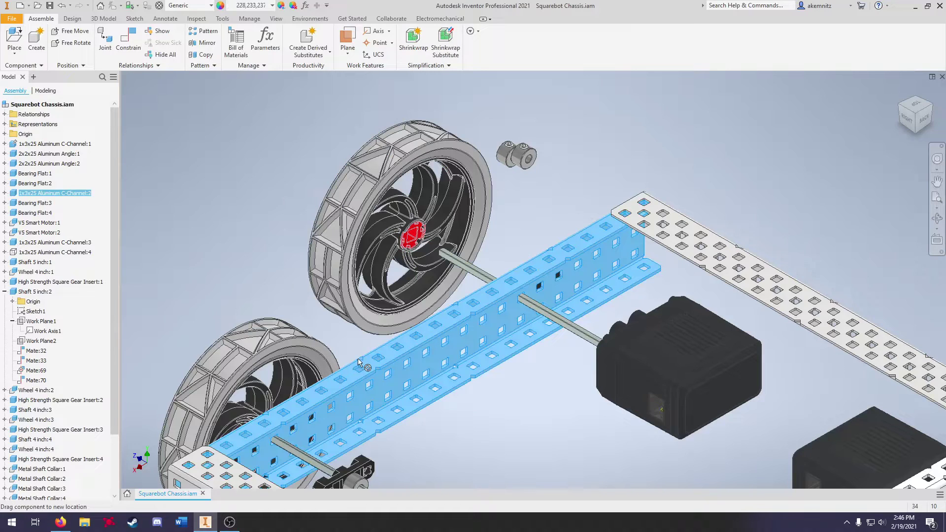
click(266, 220)
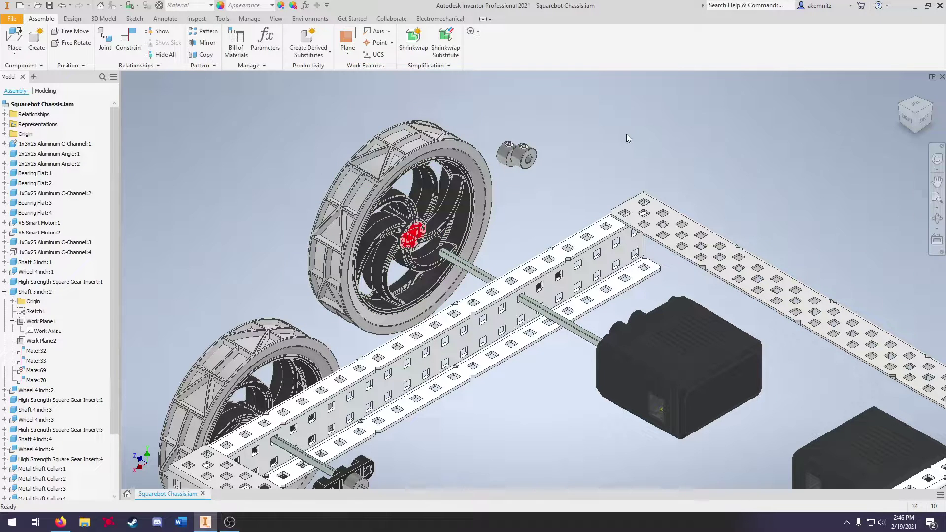
click(5, 292)
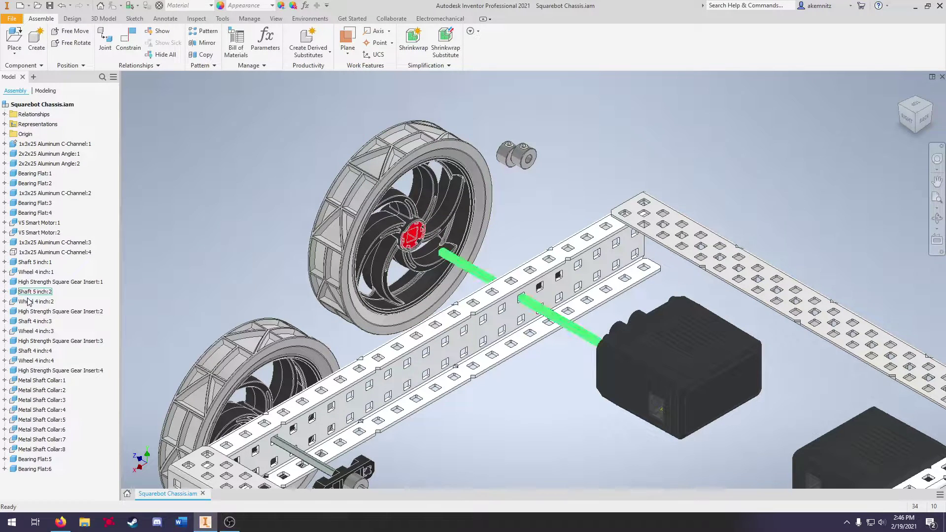
click(5, 292)
click(34, 292)
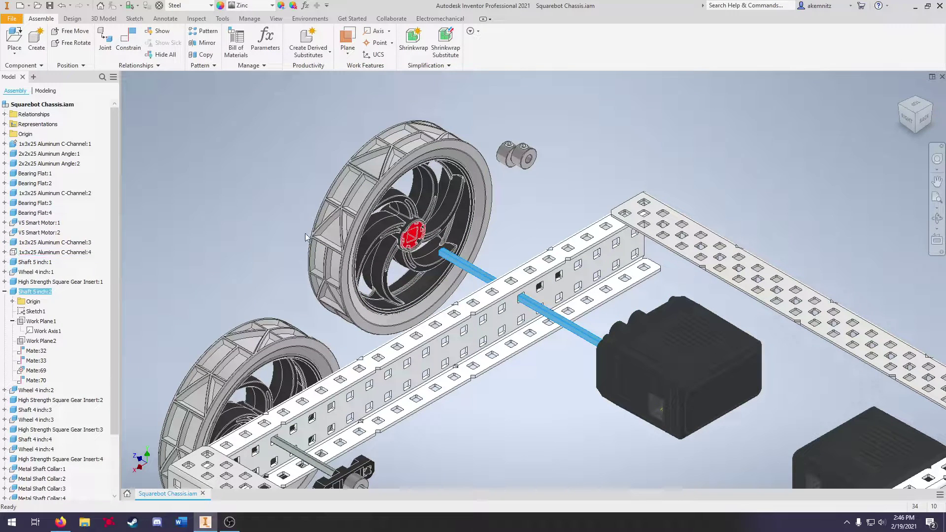
click(523, 403)
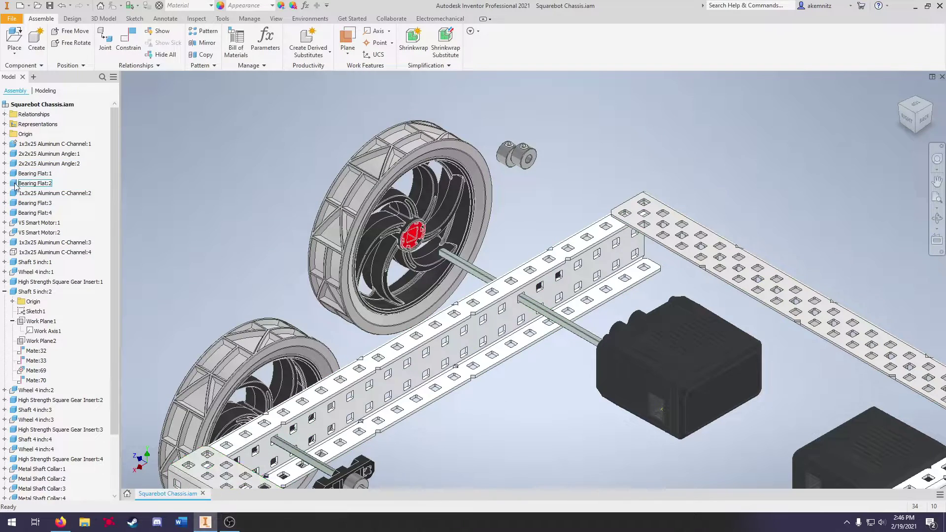
Make the hidden 1x3x25 Aluminum C-Channel:4 visible again.
click(21, 253)
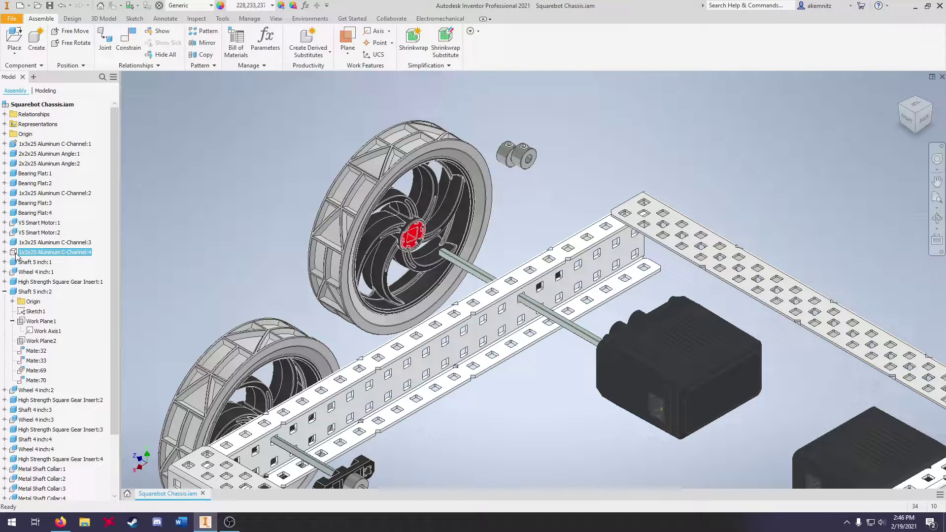
right_click(17, 255)
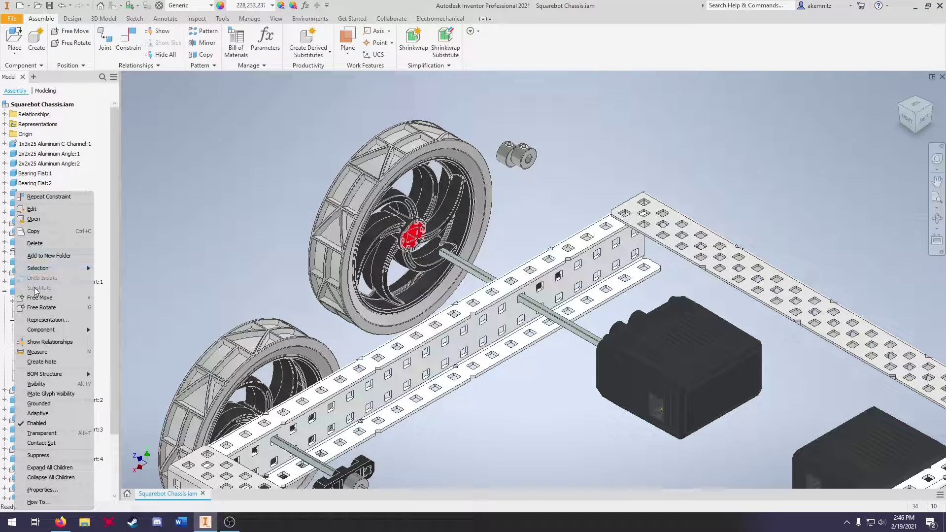
click(47, 385)
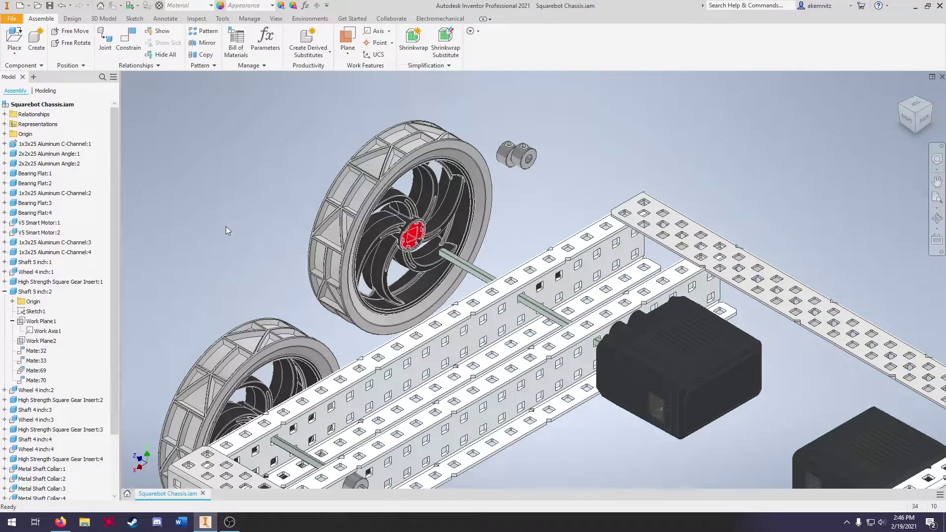
click(529, 374)
click(510, 316)
click(570, 181)
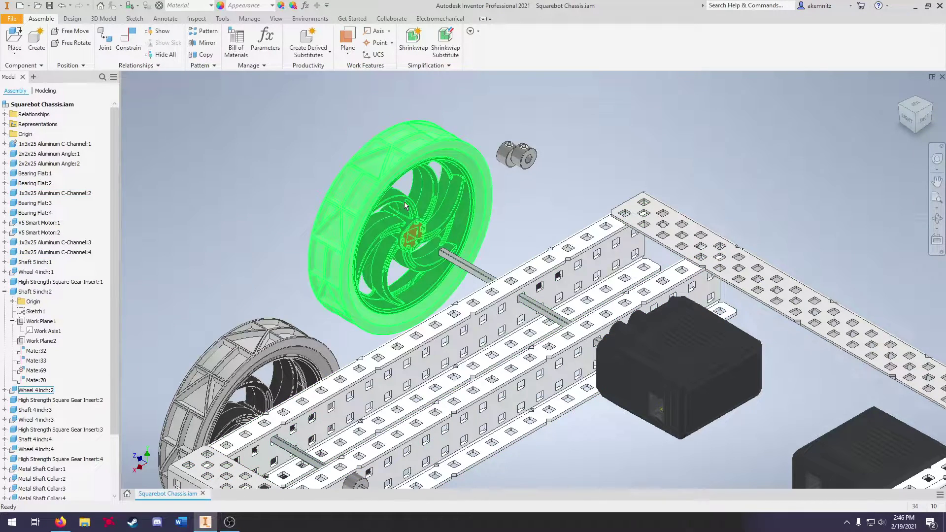
Pull the two overlapping metal shaft collars beside the wheel apart so each can be selected separately.
scroll(560, 209, up, 4)
scroll(558, 204, down, 5)
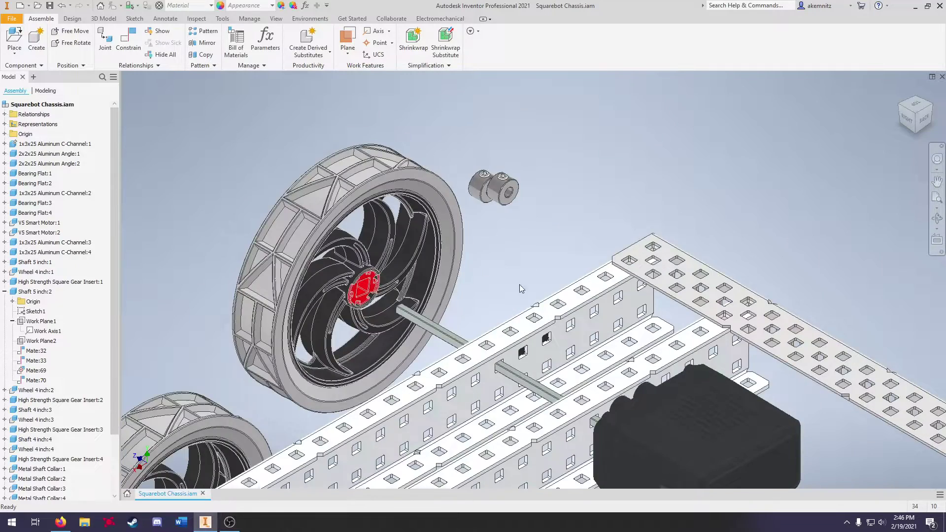
scroll(524, 275, up, 5)
click(507, 263)
mouse_move(511, 263)
mouse_down()
mouse_move(523, 277)
mouse_move(504, 276)
mouse_up()
scroll(516, 280, down, 5)
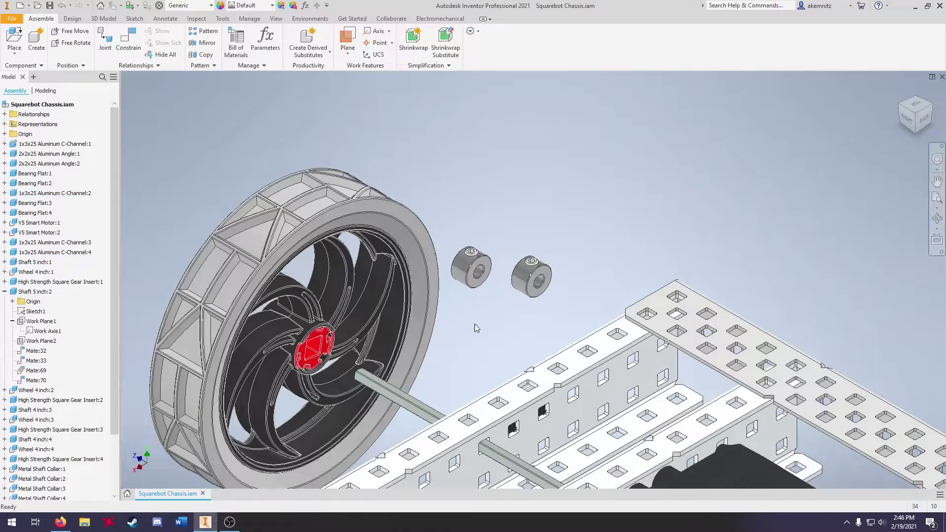
Mate the bore axis of the loose shaft collar nearest the wheel to Work Axis1 of Shaft 5 inch:2 with 0.000 in offset.
key(c)
scroll(429, 157, up, 5)
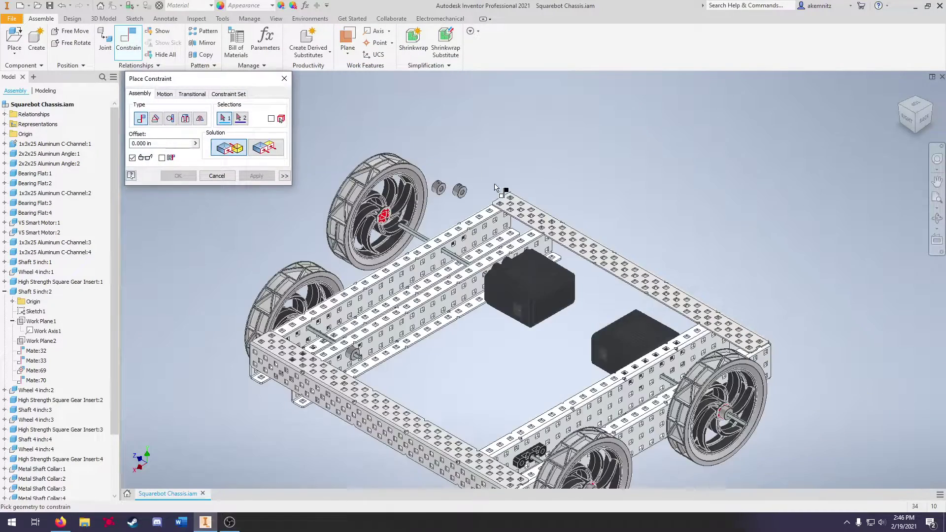
scroll(468, 222, down, 8)
scroll(493, 245, up, 5)
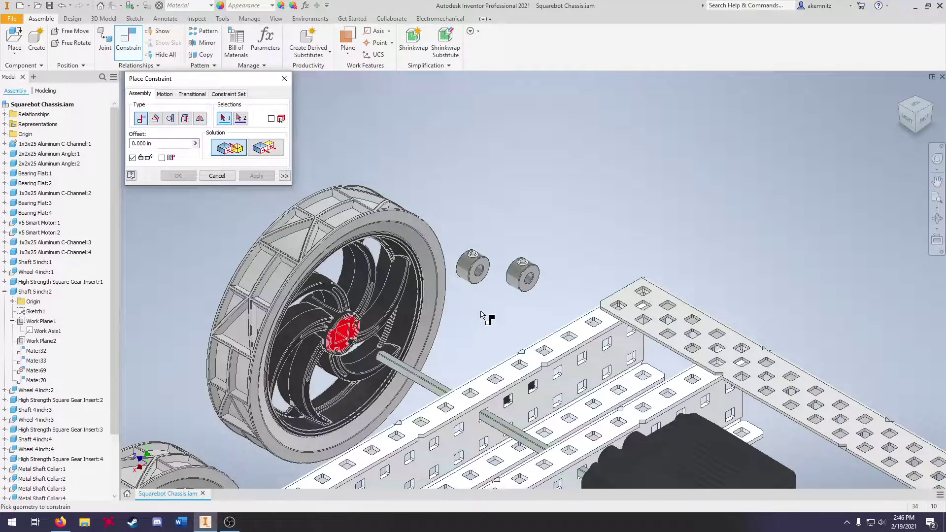
click(45, 332)
scroll(488, 280, down, 5)
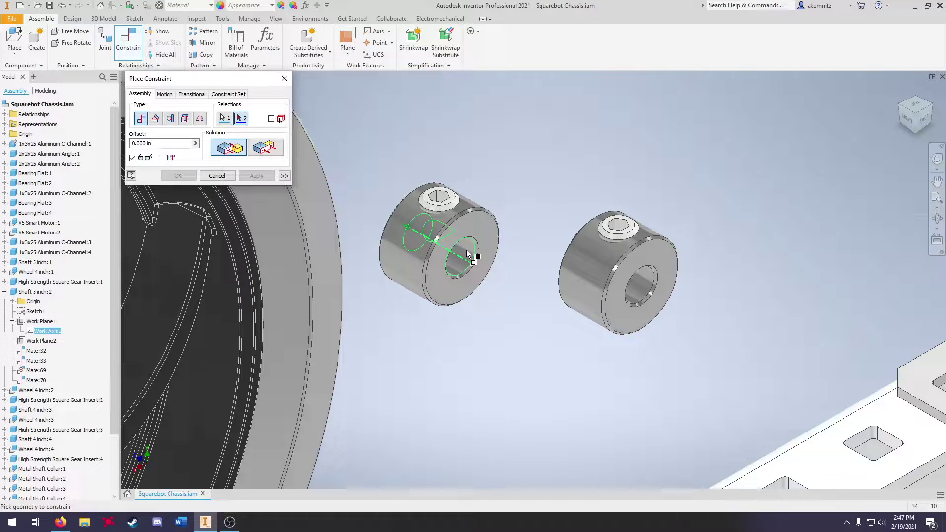
click(467, 254)
scroll(467, 253, up, 6)
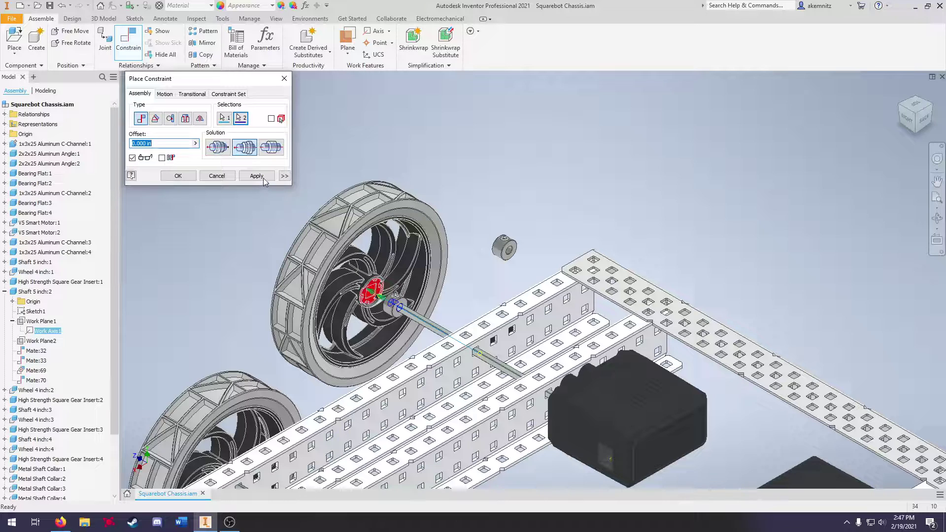
click(262, 178)
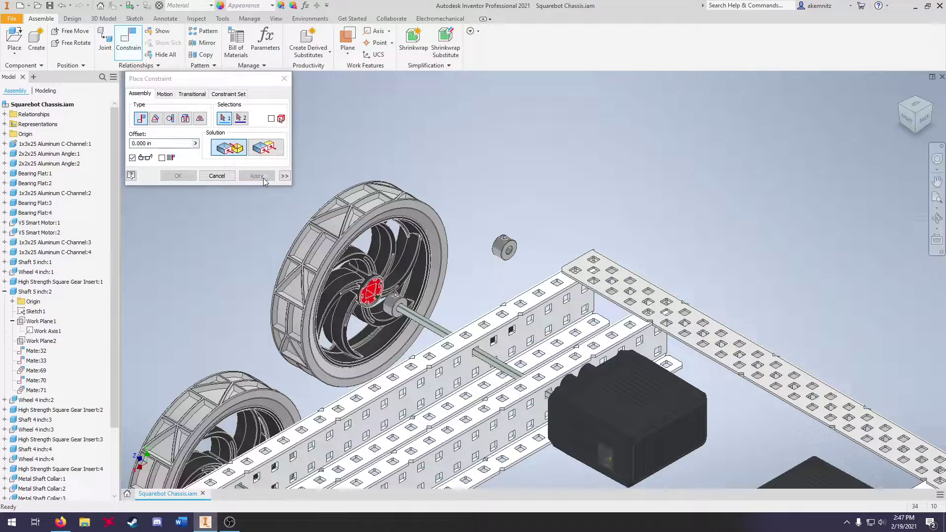
Mate the second loose shaft collar's bore axis to Work Axis1 of Shaft 5 inch:2 with 0.000 in offset.
click(55, 334)
scroll(507, 246, down, 6)
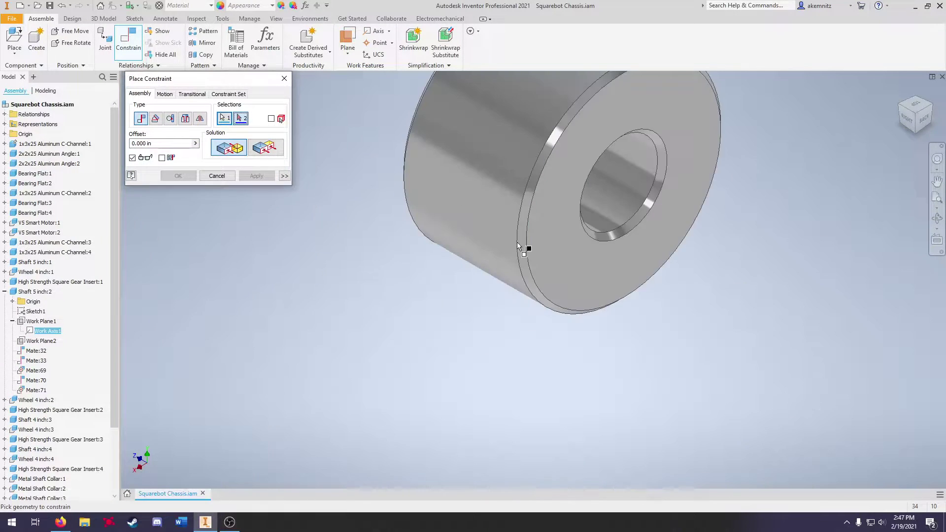
click(616, 194)
scroll(484, 294, up, 6)
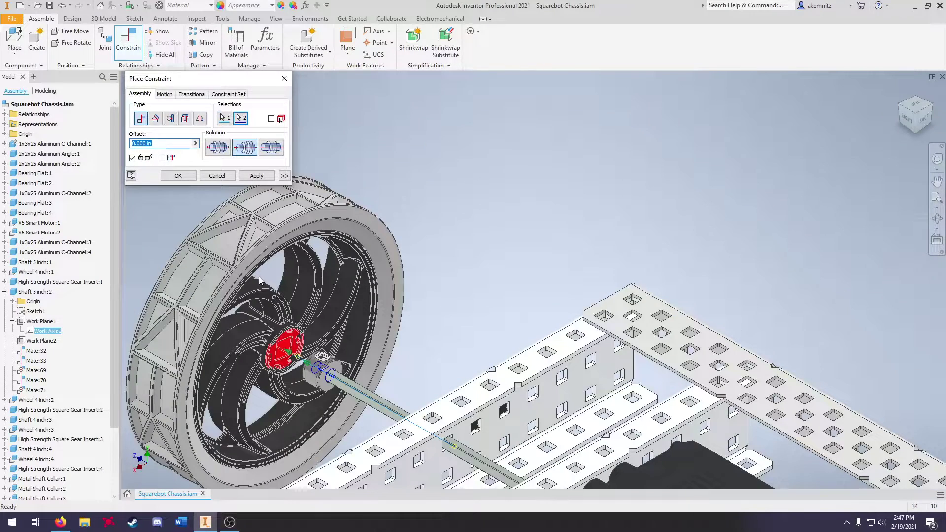
click(260, 177)
click(284, 79)
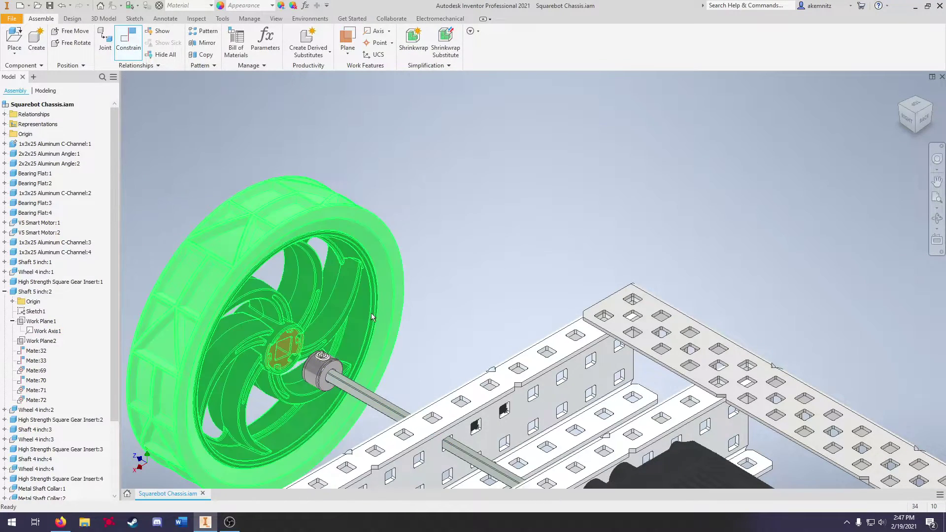
Slide one collar along the 5-inch shaft to between the two C-channels, keeping the other collar on the wheel side of the outer channel.
scroll(376, 260, up, 4)
scroll(348, 281, down, 3)
drag(346, 280, 450, 340)
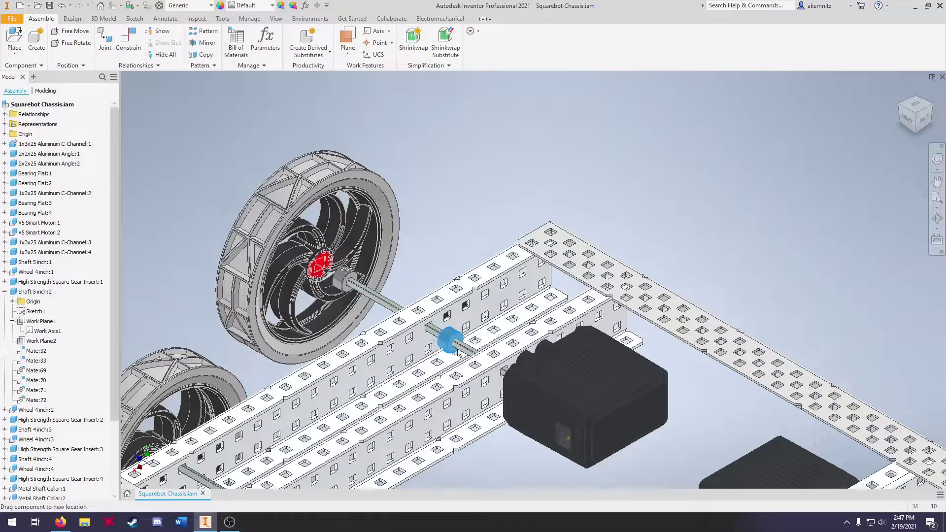
drag(346, 281, 400, 310)
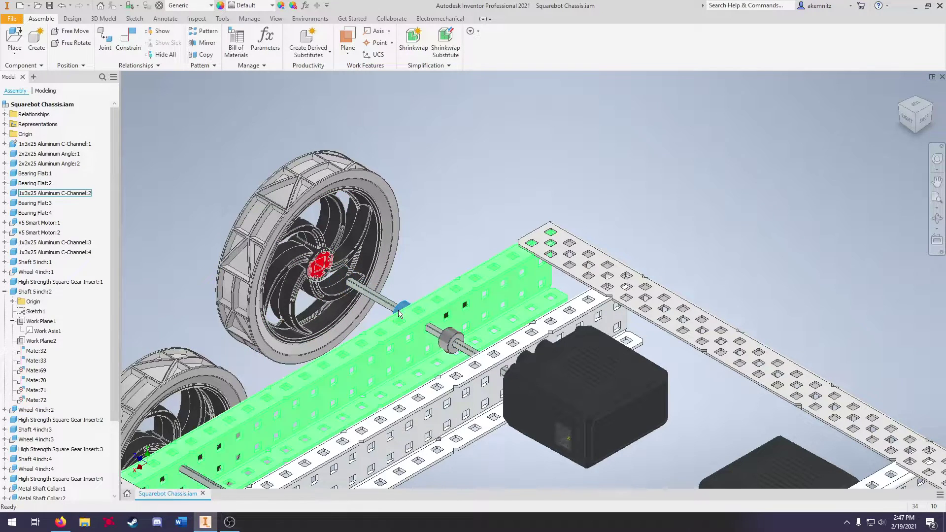
drag(337, 258, 314, 240)
click(422, 197)
Examine how the shaft collars are positioned on the 5-inch shafts and against the wheel hub on the opposite side.
click(129, 39)
scroll(368, 112, down, 4)
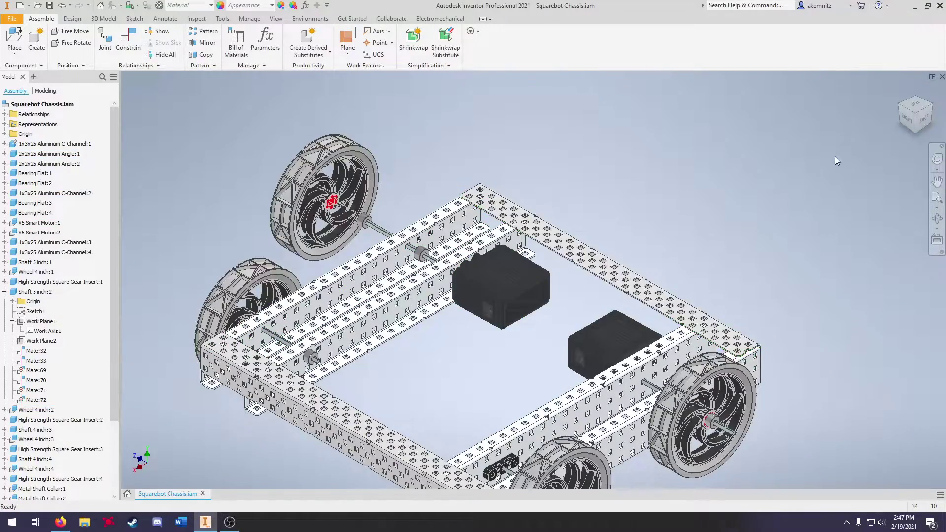
click(900, 104)
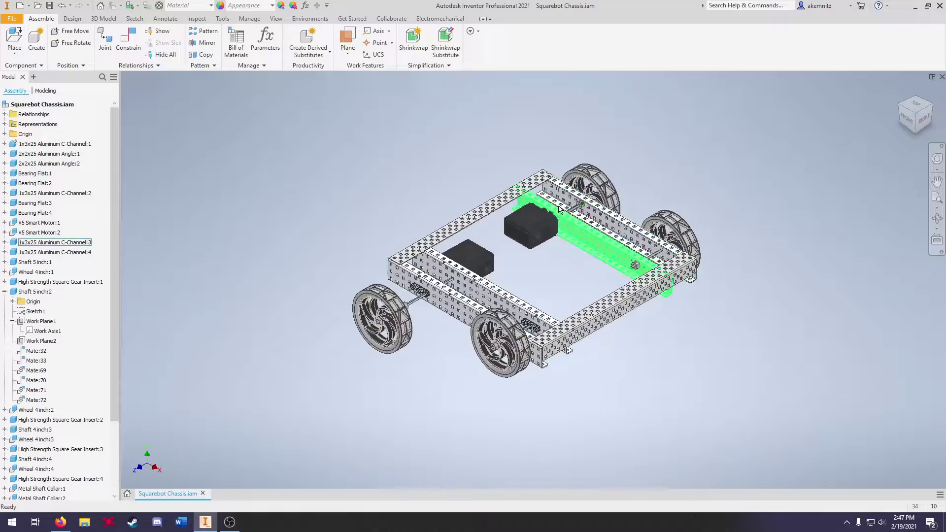
scroll(631, 241, up, 6)
click(630, 240)
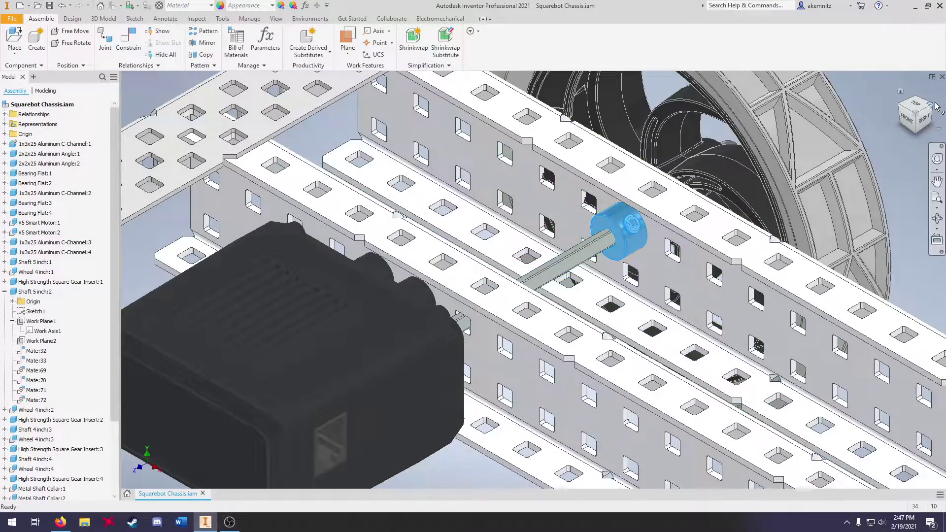
scroll(594, 261, up, 6)
scroll(593, 262, down, 4)
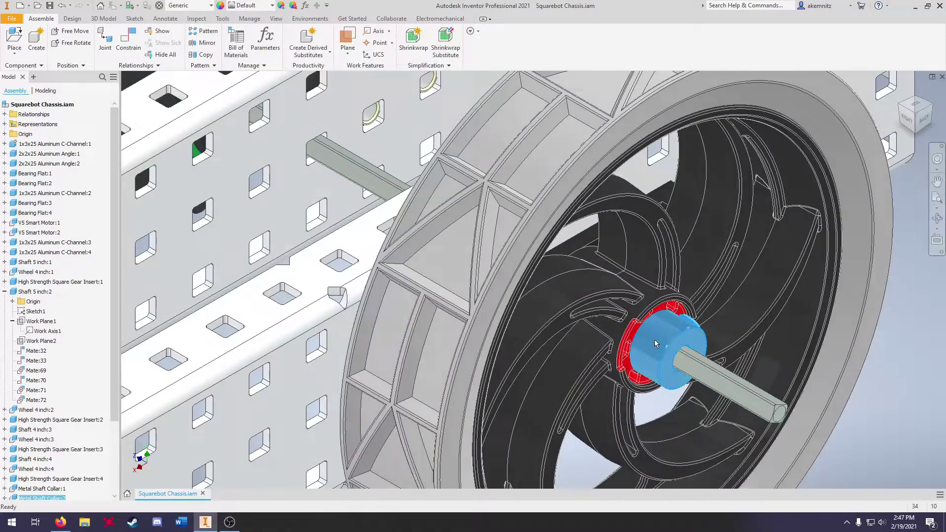
scroll(654, 339, down, 4)
click(656, 249)
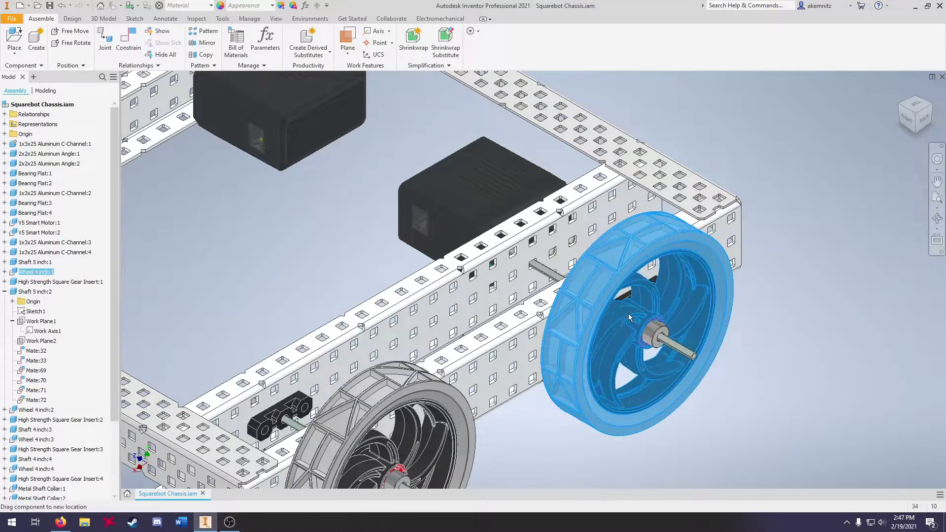
Slide the inner collar clear and mate its outward end face to the inner face of 1x3x25 Aluminum C-Channel:2 with 0.000 in offset.
scroll(746, 333, down, 4)
scroll(522, 232, up, 5)
drag(567, 221, 615, 259)
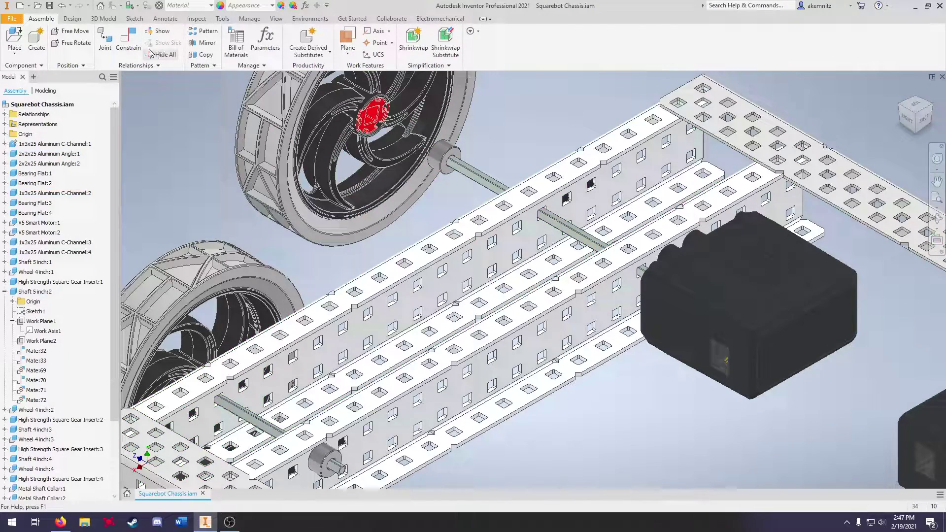
click(132, 46)
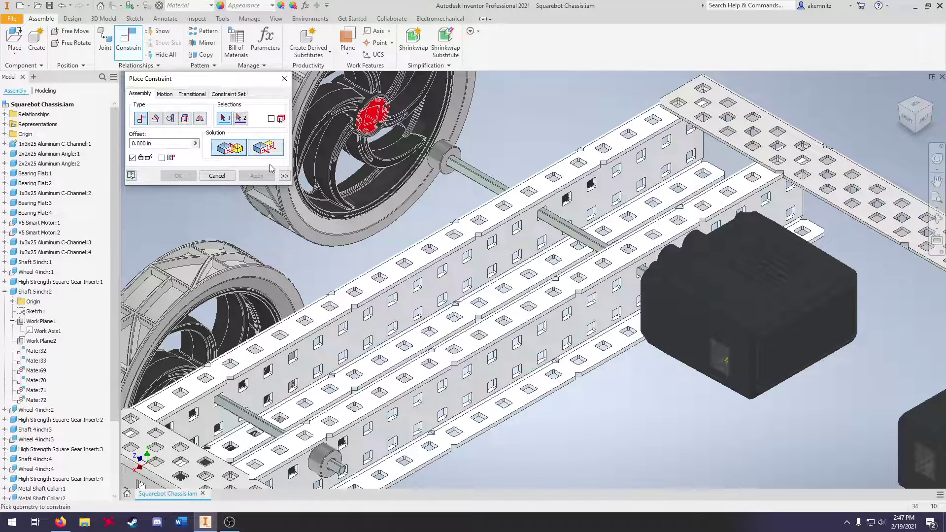
click(531, 229)
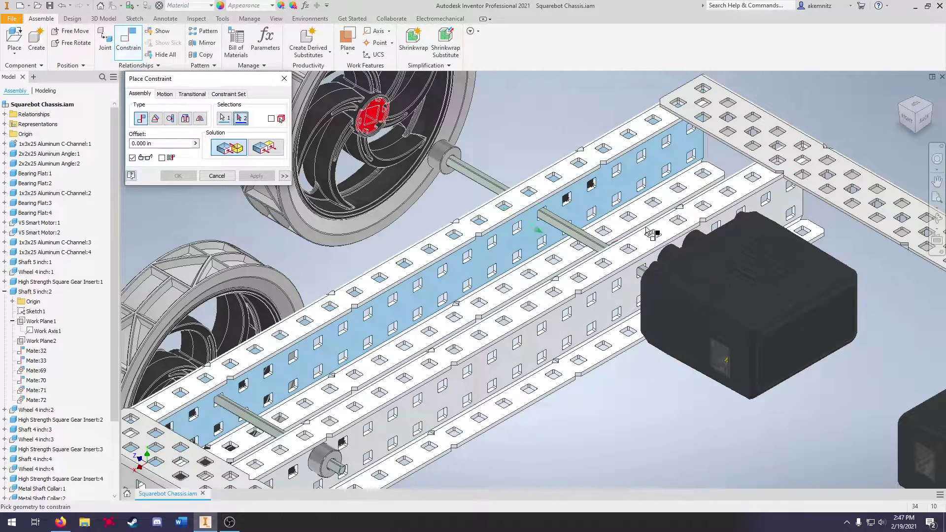
click(896, 108)
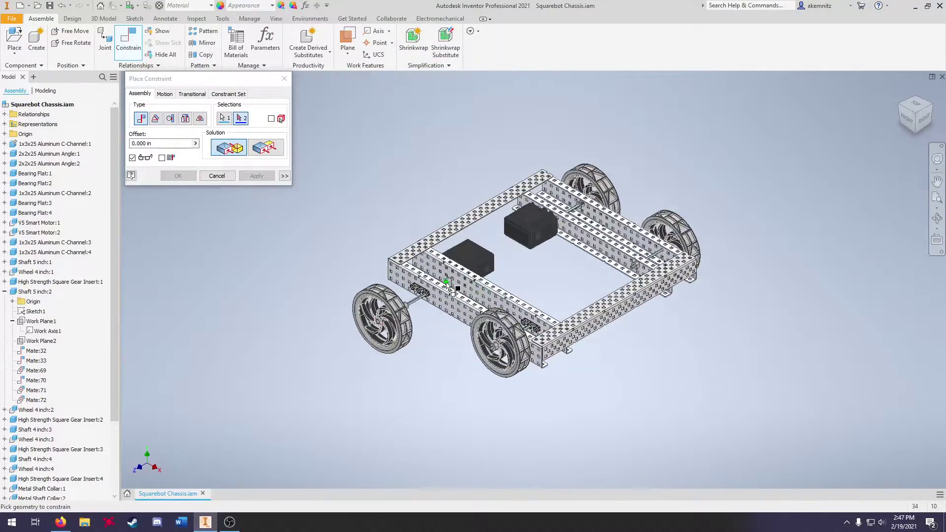
scroll(459, 279, down, 10)
click(462, 287)
scroll(463, 286, up, 5)
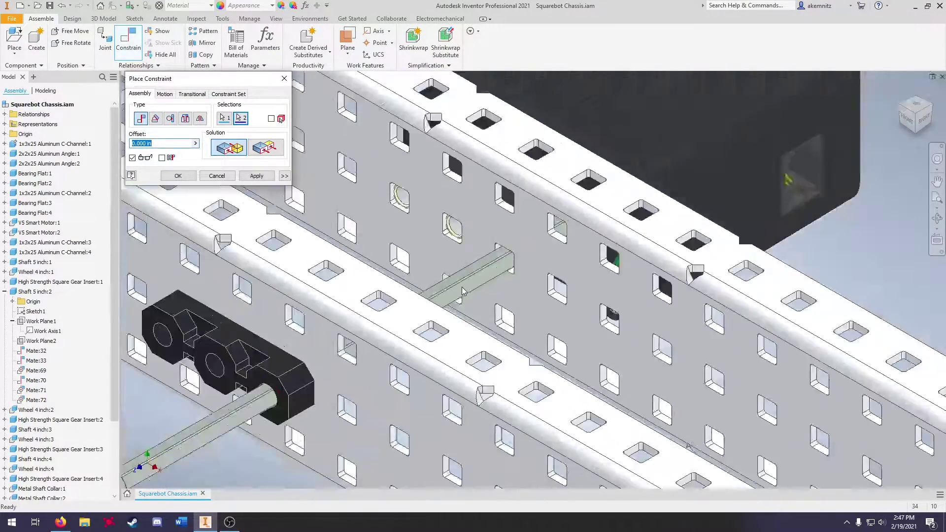
click(257, 175)
Mate the outer face of the bearing flat on the 5-inch shaft to the inboard face of the wheel's gear insert with 0.000 in offset.
scroll(395, 325, up, 5)
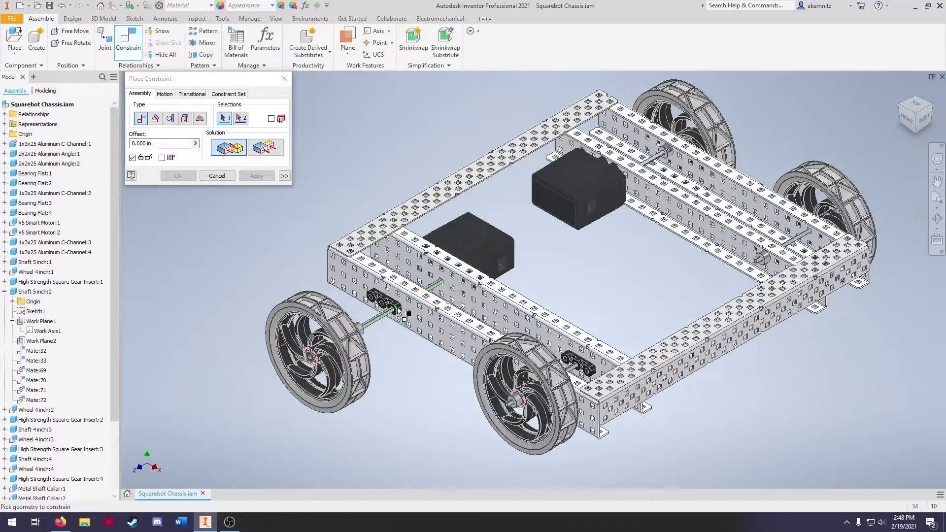
scroll(389, 315, down, 8)
click(368, 320)
scroll(380, 327, up, 5)
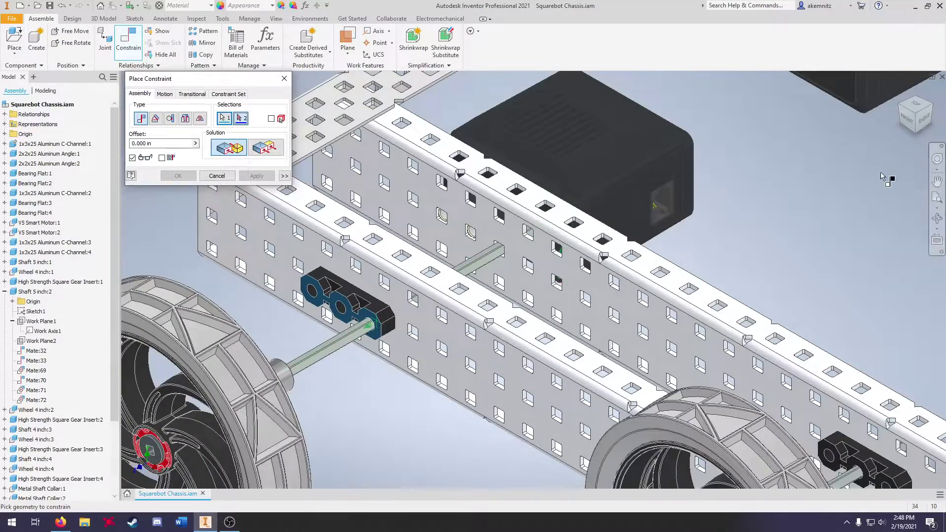
scroll(859, 192, up, 5)
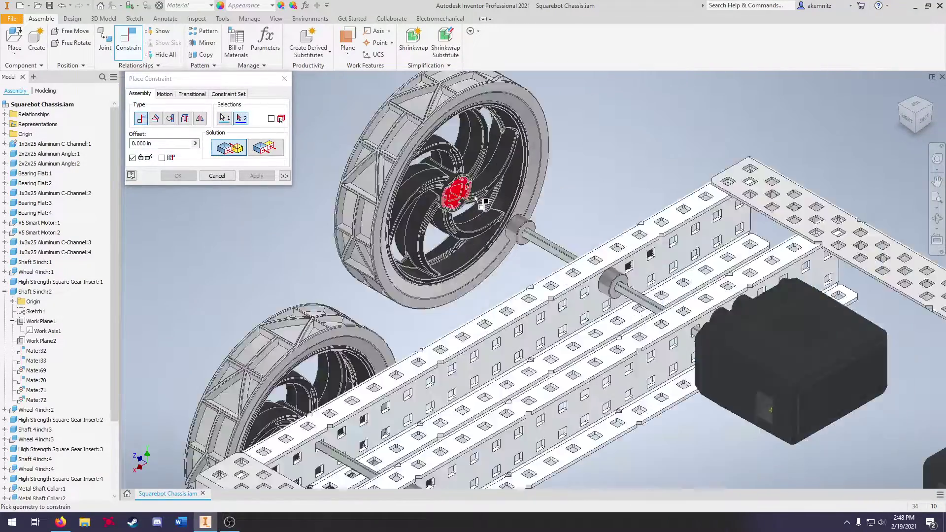
scroll(475, 200, down, 5)
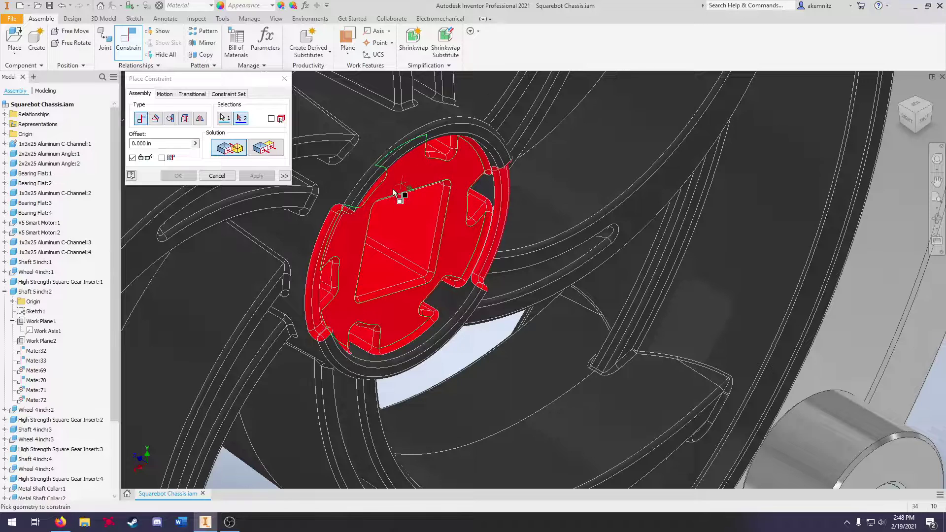
click(397, 316)
scroll(439, 323, down, 5)
click(257, 176)
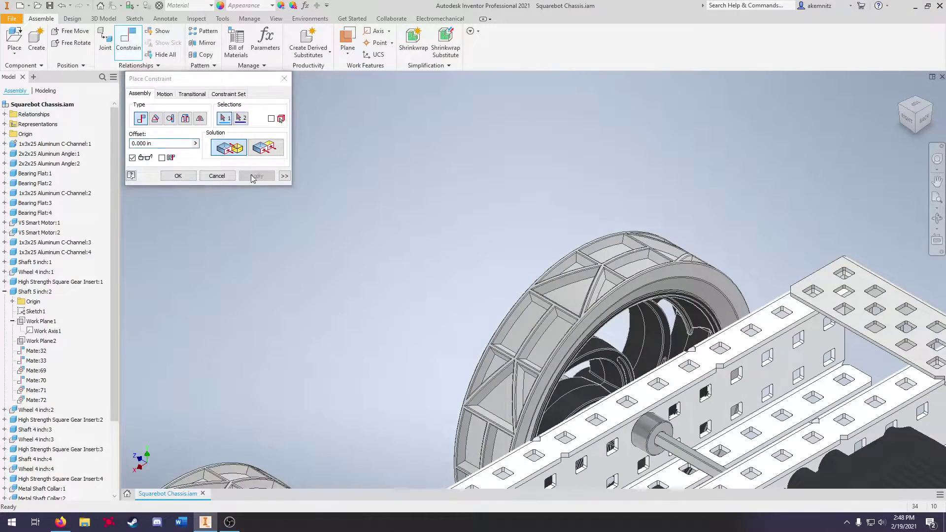
Mate the outer collar's inward end face to the outward hub face of that wheel with 0.000 in offset and finish constraining.
shift+middle_drag(775, 168, 744, 261)
key(F5)
key(F5)
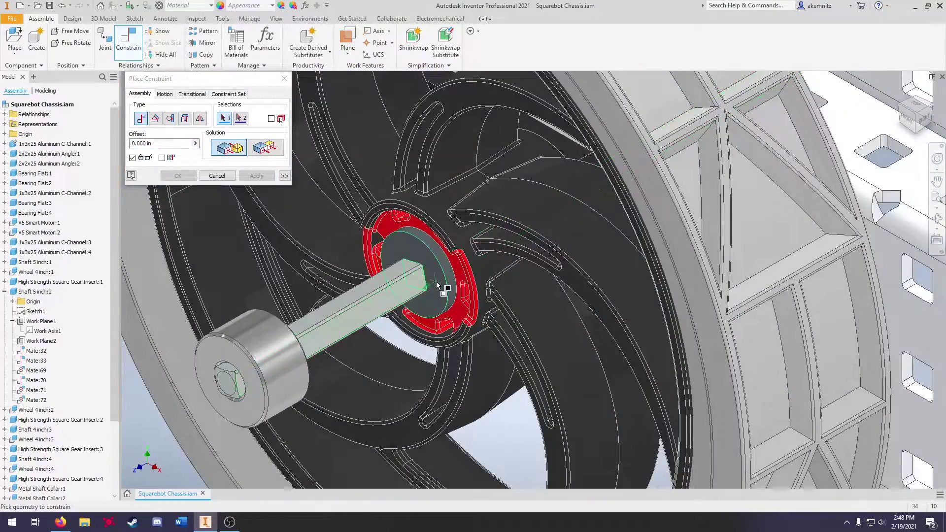
click(437, 285)
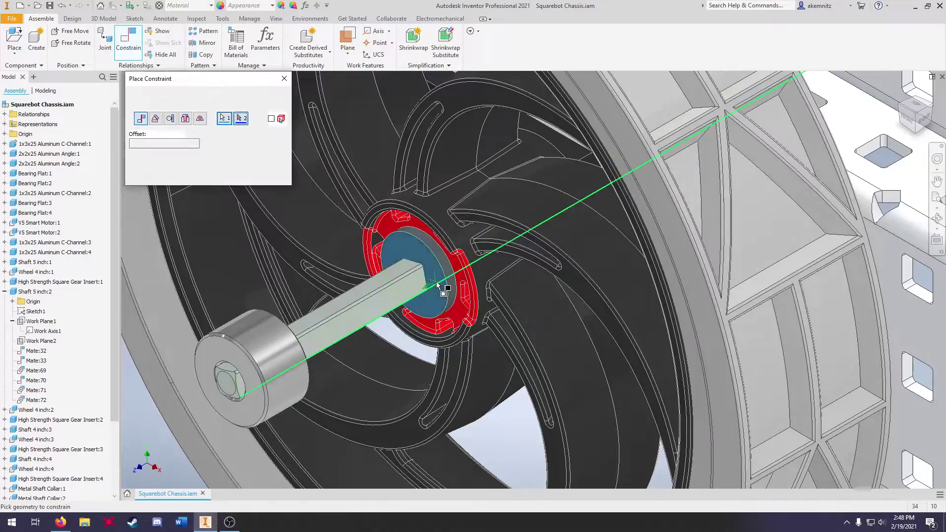
scroll(436, 286, down, 5)
click(934, 110)
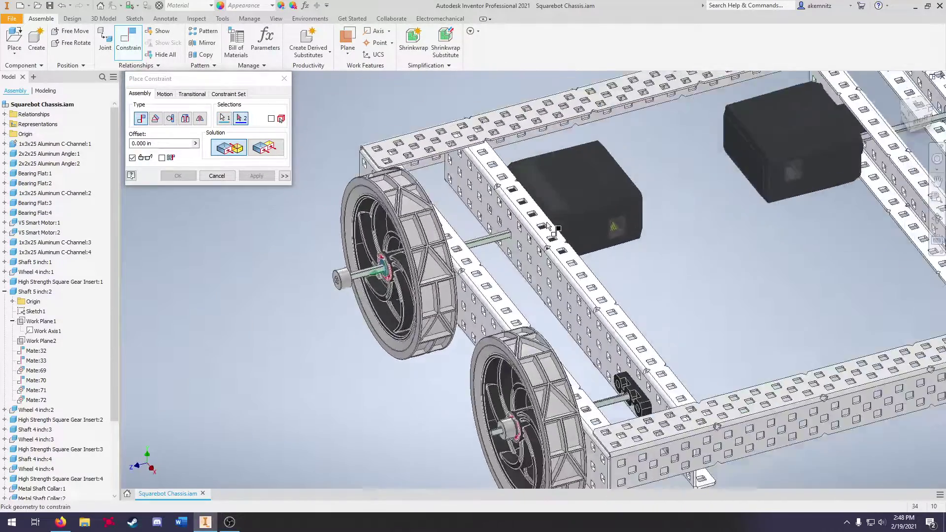
scroll(494, 206, up, 3)
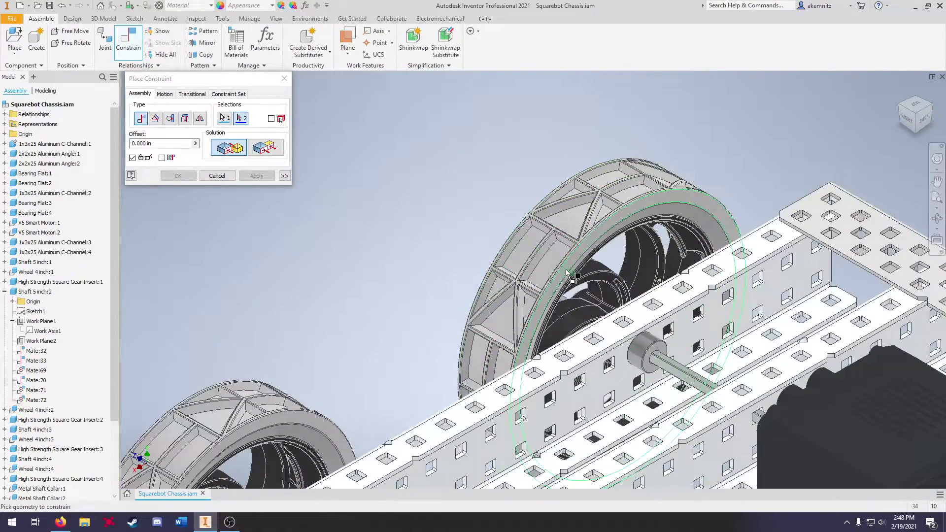
click(912, 109)
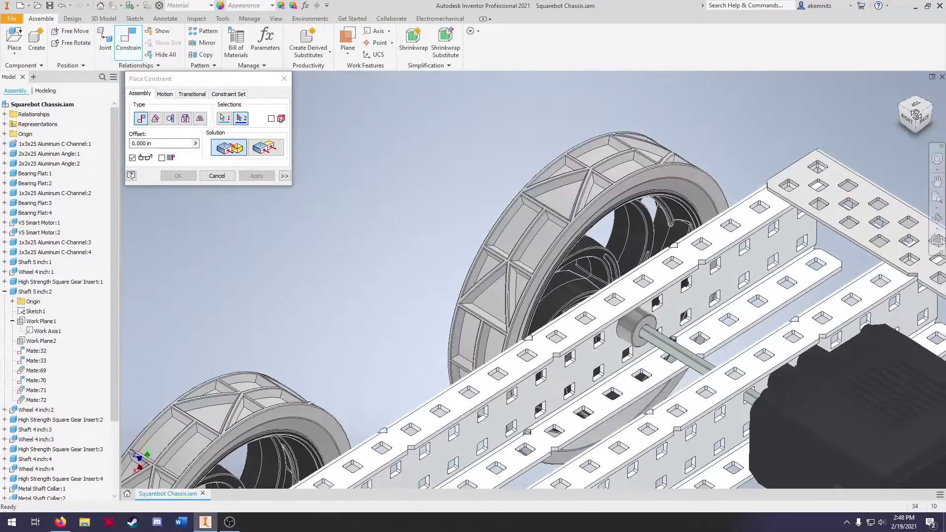
scroll(635, 154, up, 5)
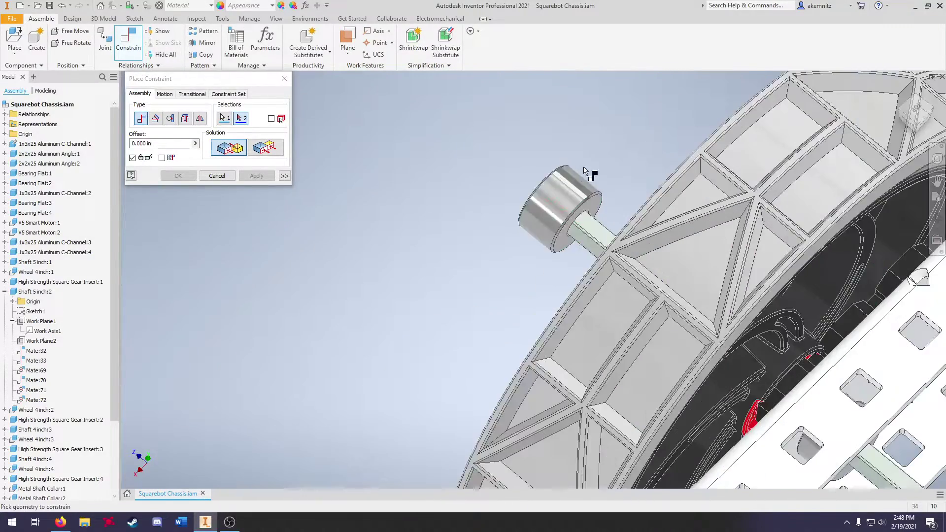
click(601, 200)
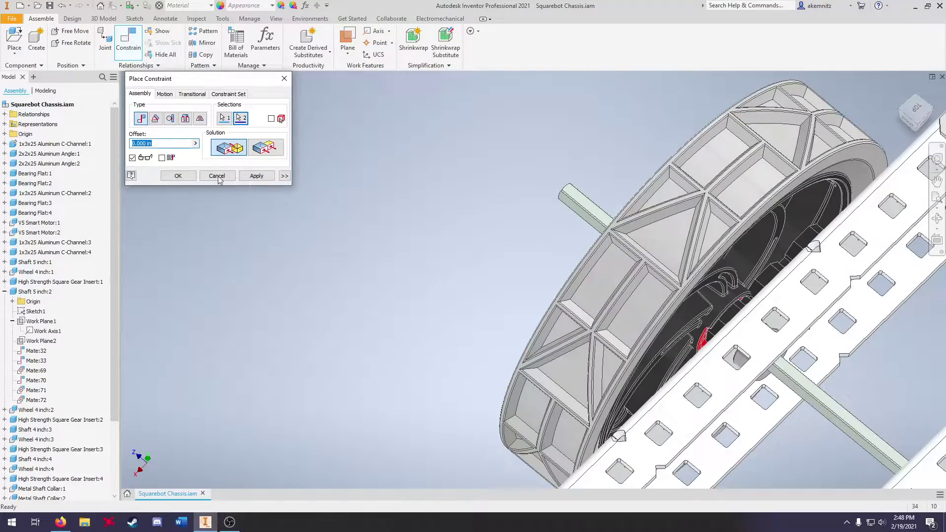
click(256, 176)
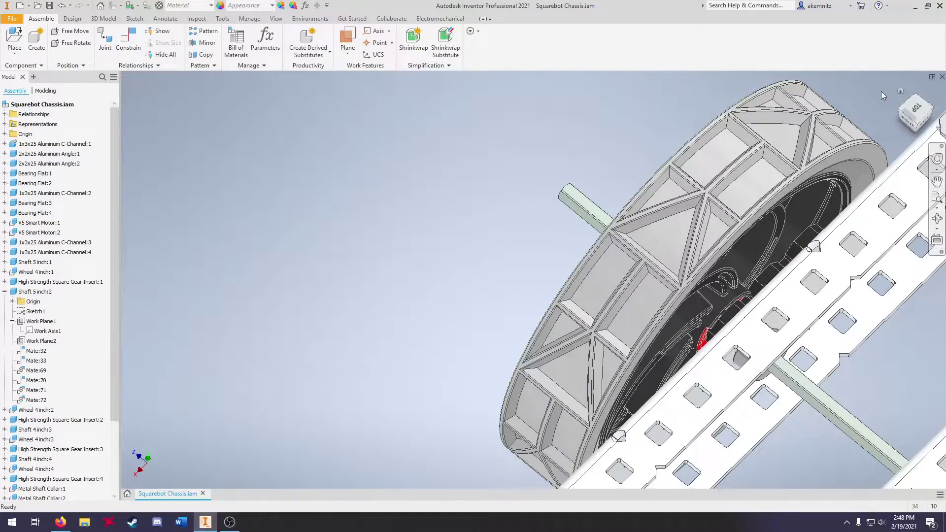
Move Wheel 4 inch:2 and Shaft 5 inch:2 by hand to check how the constrained wheel and shaft behave.
click(900, 93)
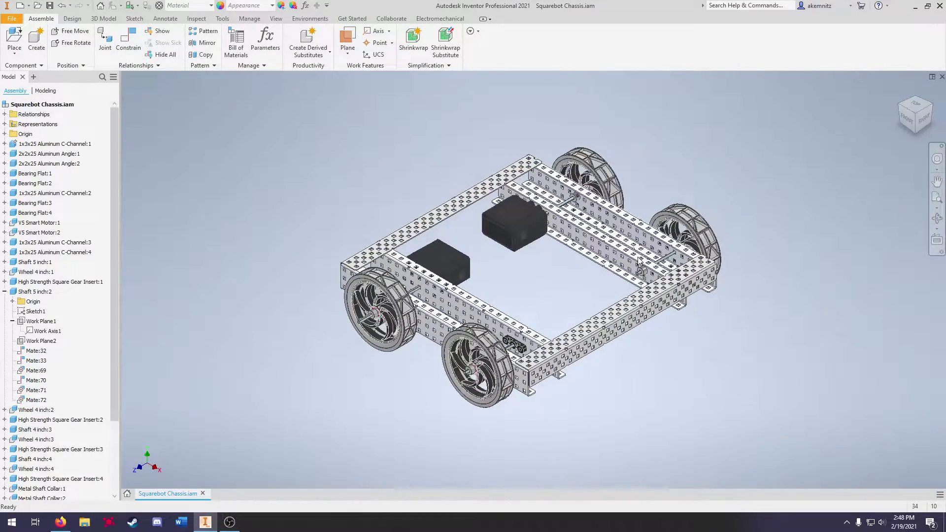
scroll(389, 314, down, 5)
drag(371, 199, 431, 356)
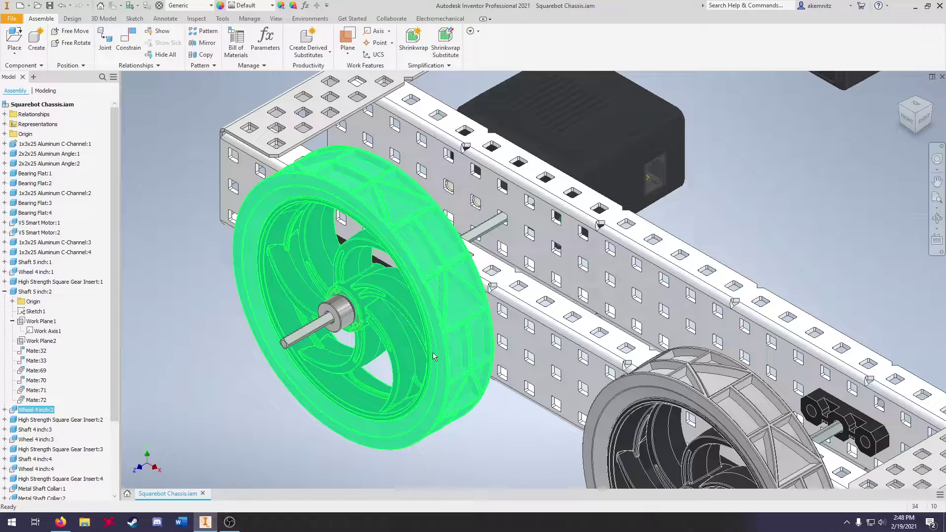
scroll(434, 357, up, 5)
scroll(360, 388, down, 5)
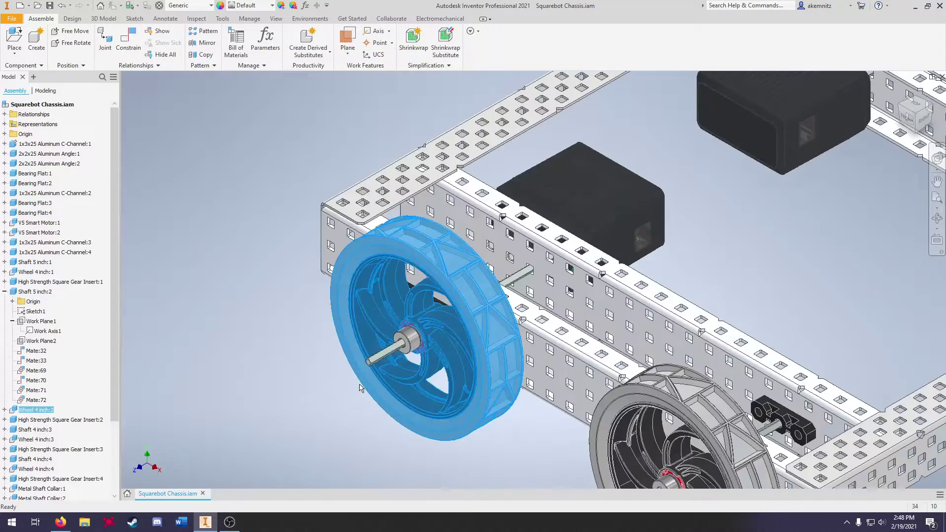
drag(407, 308, 459, 331)
drag(386, 351, 390, 337)
scroll(390, 336, up, 5)
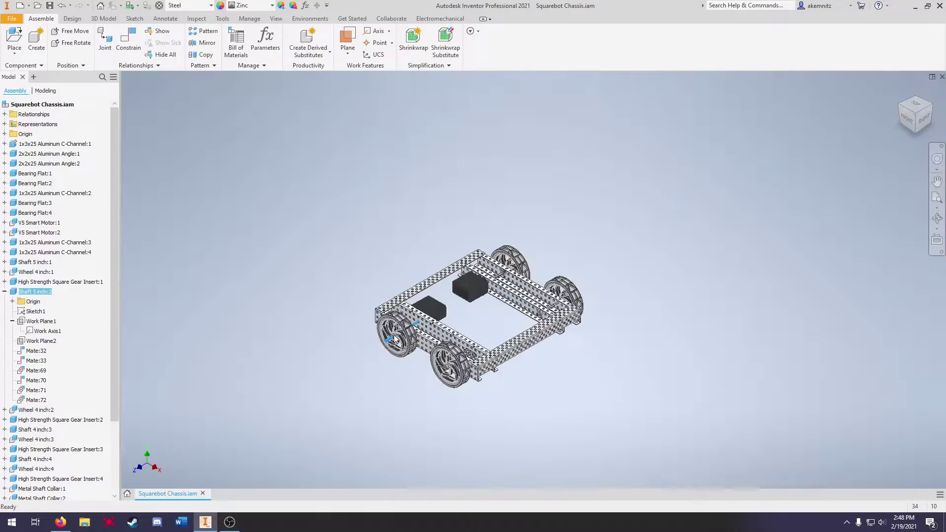
Examine the mounted wheels, shafts and collars around the chassis, including Wheel 4 inch:2 and 1x3x25 Aluminum C-Channel:4.
click(480, 315)
scroll(443, 328, down, 5)
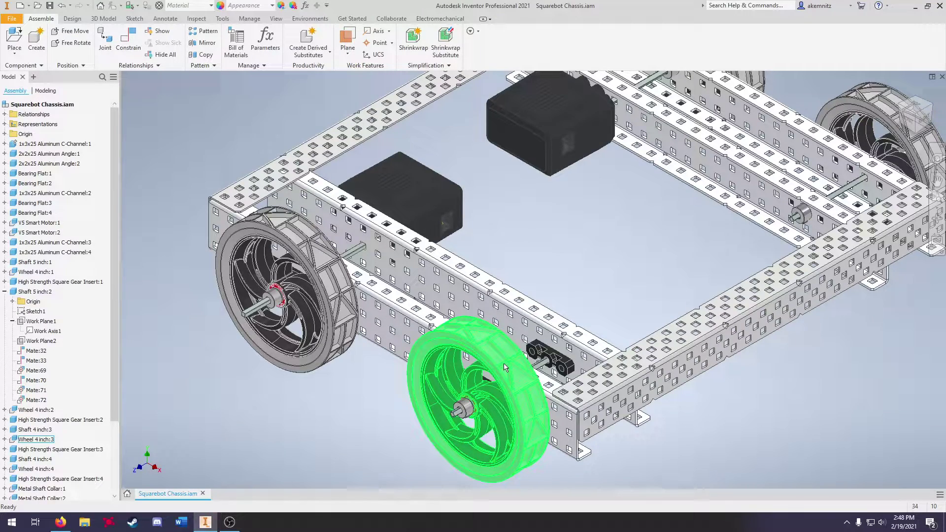
scroll(492, 355, up, 5)
scroll(456, 296, down, 8)
scroll(456, 296, down, 3)
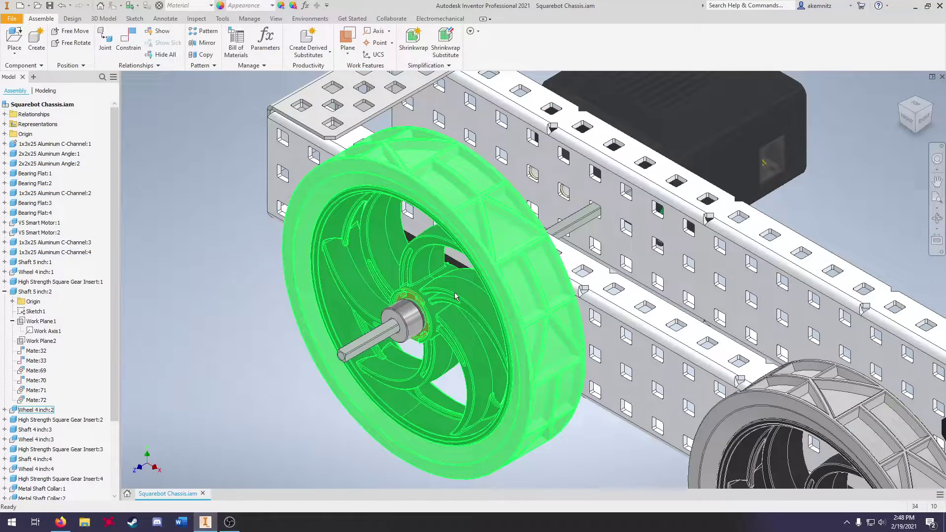
click(456, 296)
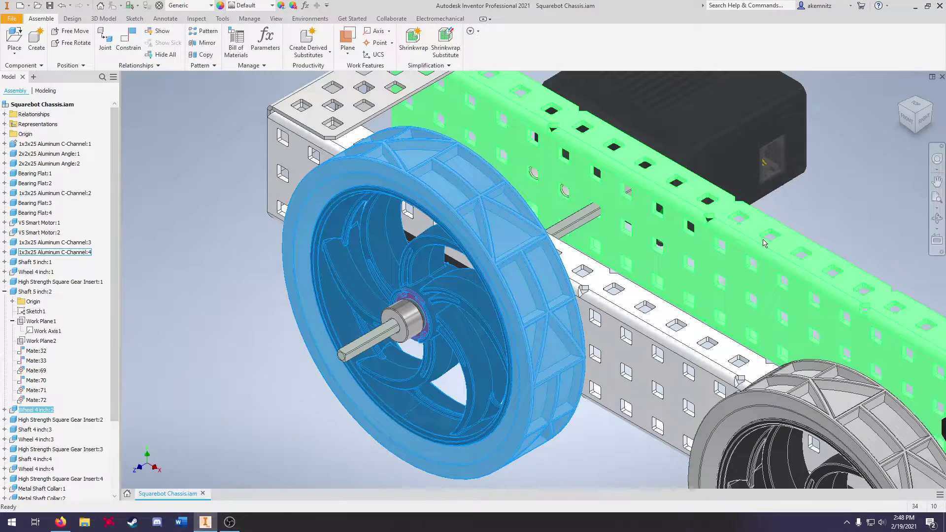
click(703, 246)
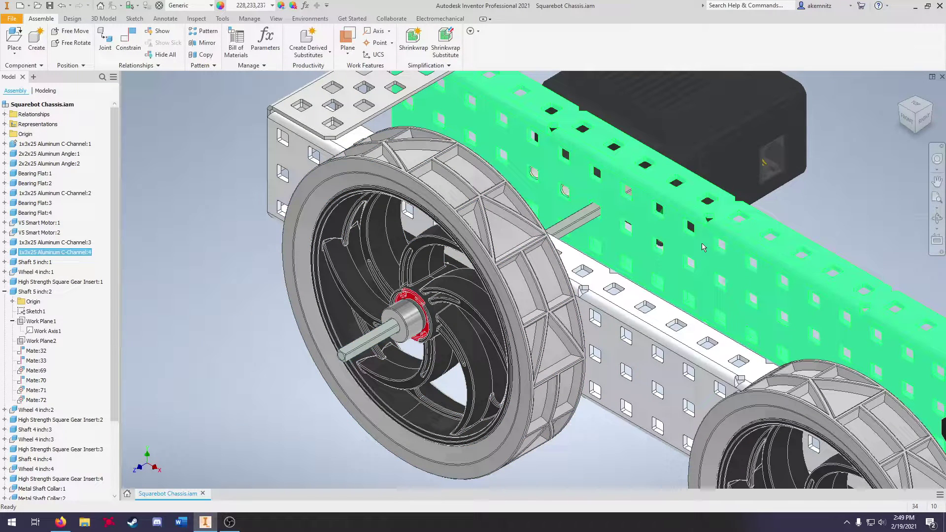
right_click(696, 207)
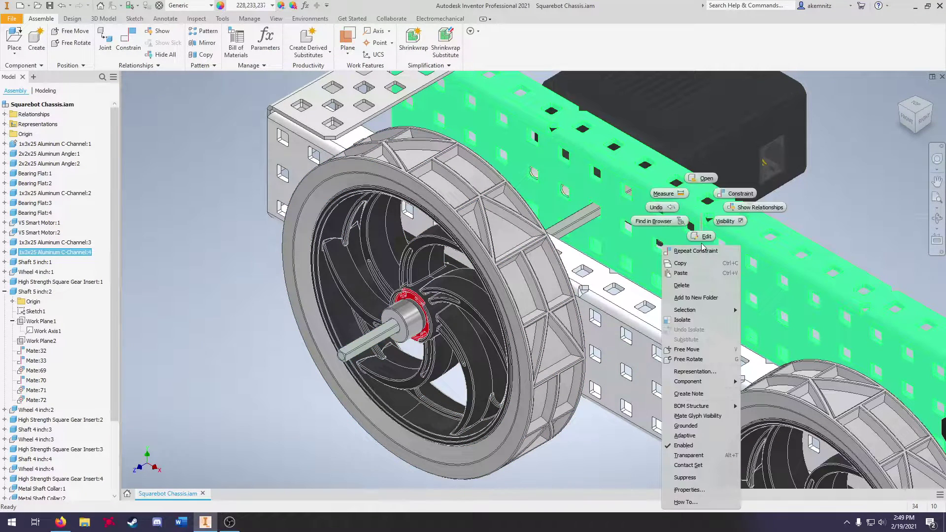
click(696, 207)
scroll(467, 281, up, 7)
scroll(662, 187, down, 3)
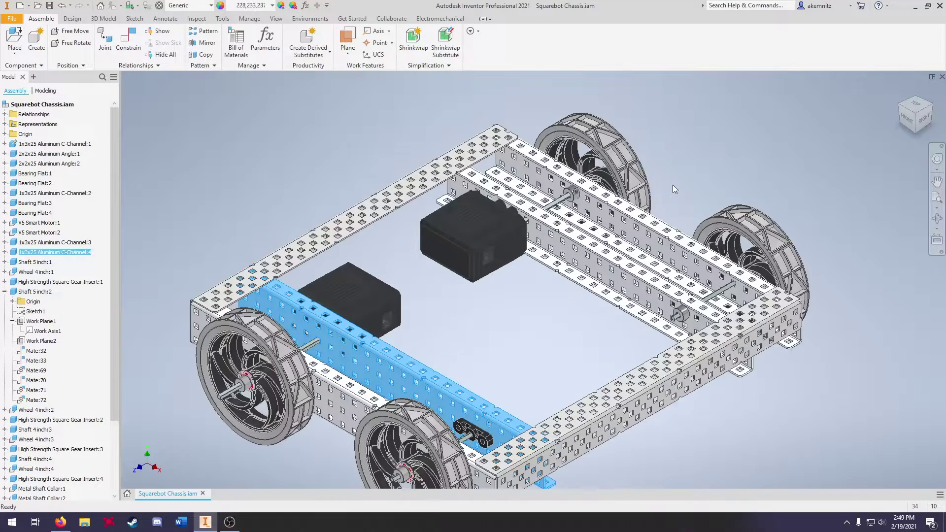
scroll(650, 184, up, 3)
click(599, 258)
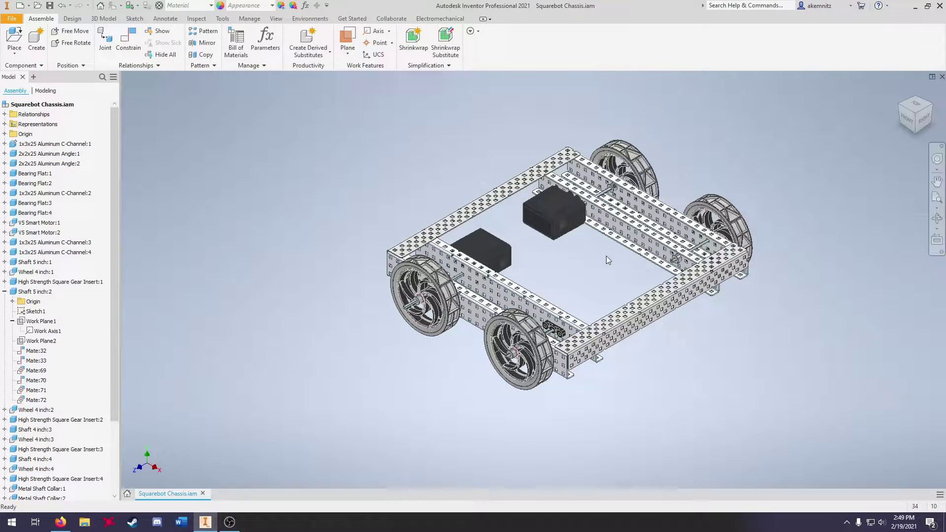